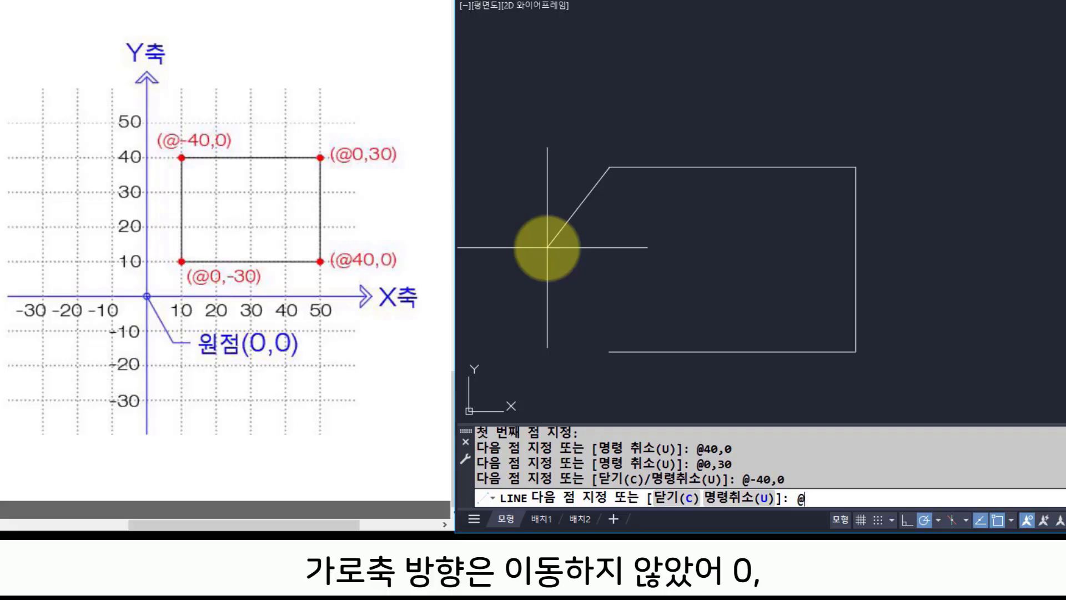
Draw the rectangle's final side with relative coordinates @0,-30 and finish the line.
text(0,)
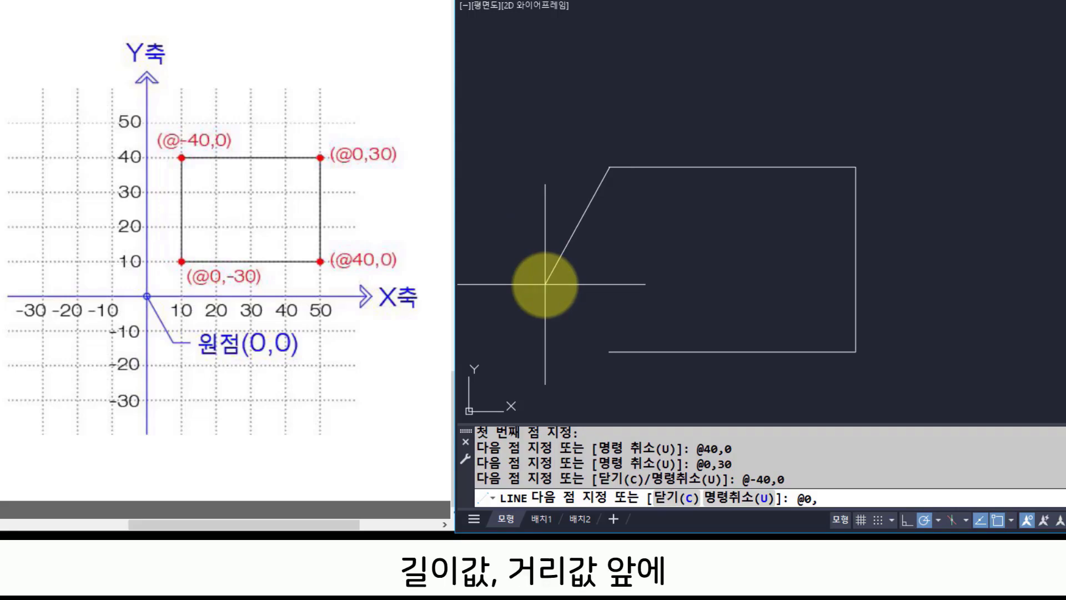
text(-)
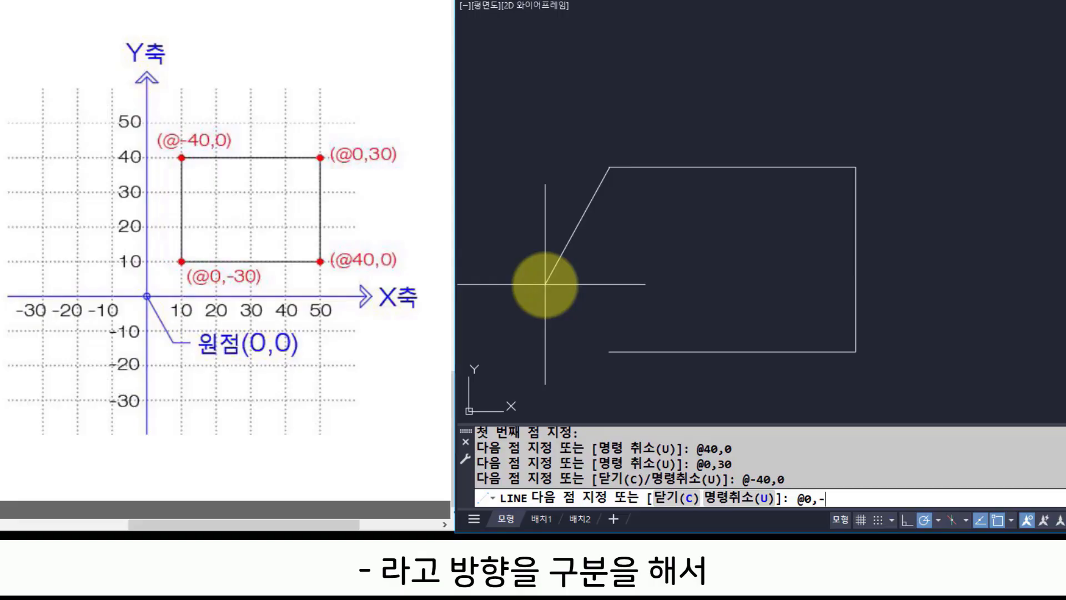
text(30)
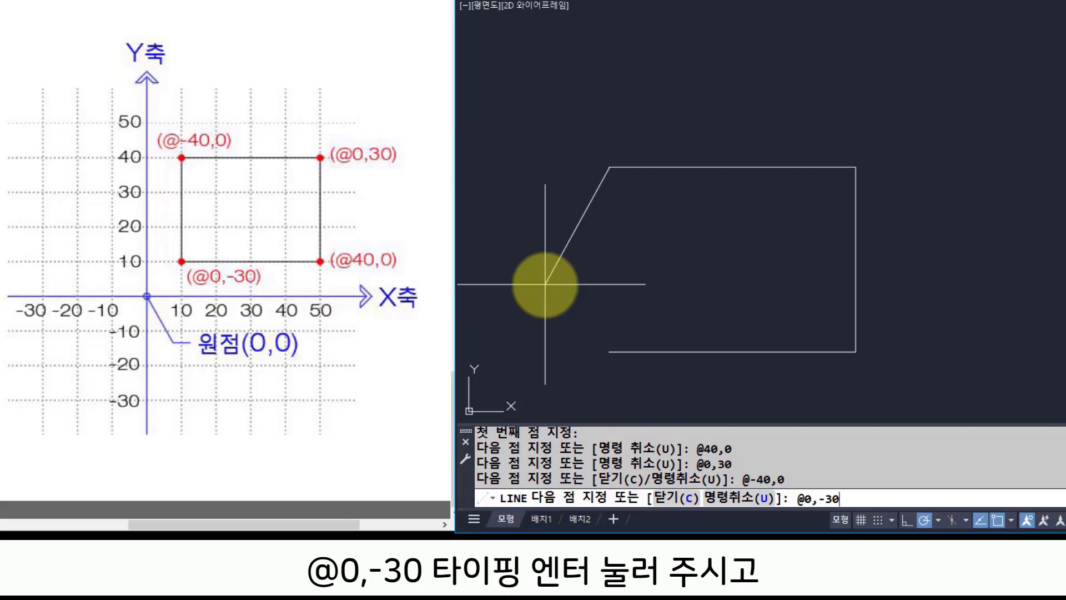
key(Return)
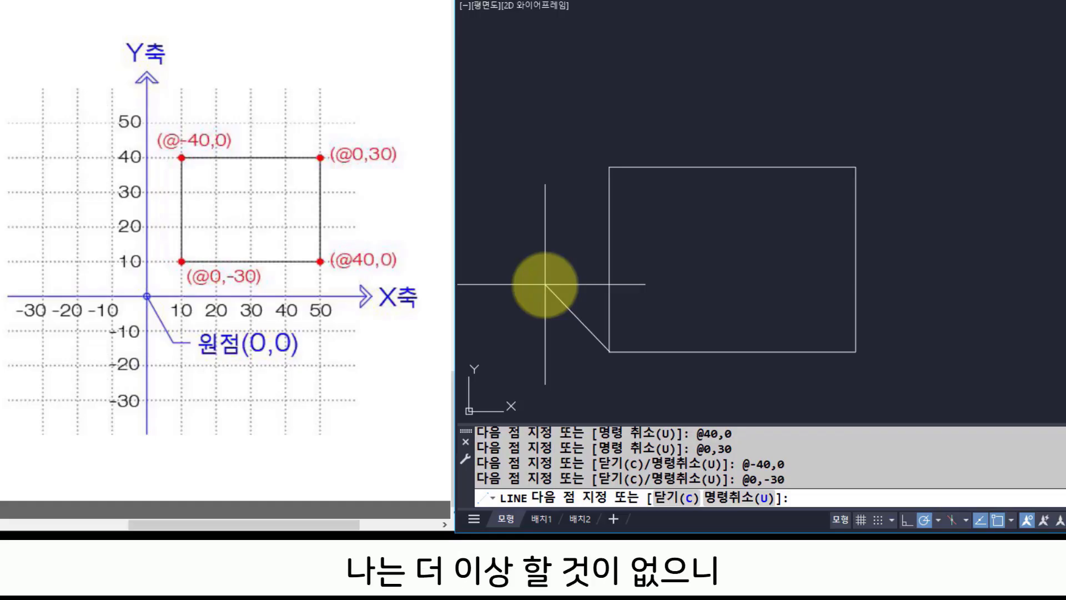
key(Return)
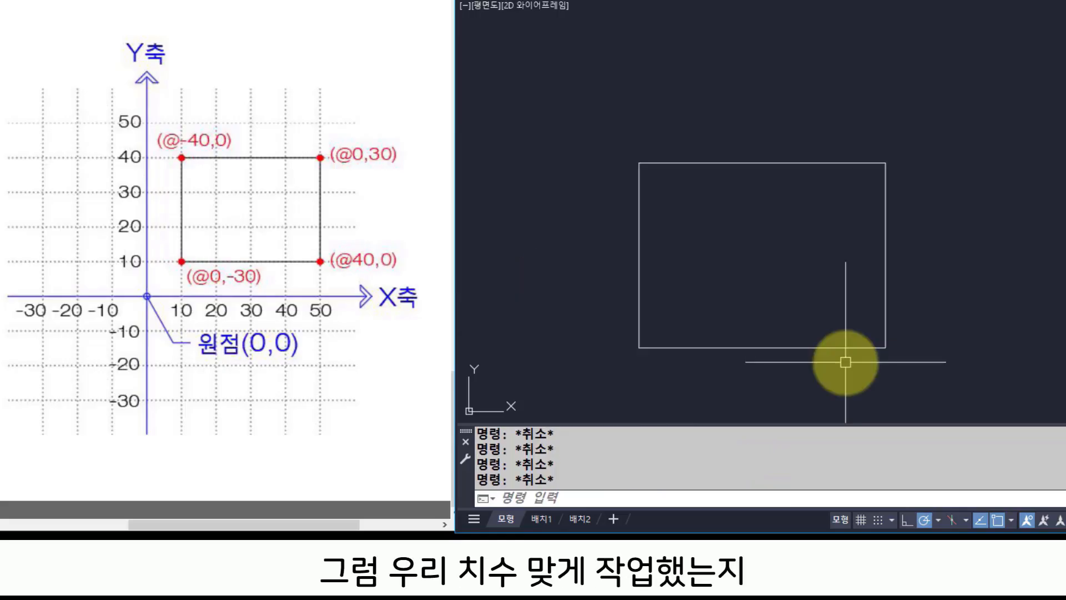
Add a horizontal linear dimension above the rectangle's top edge, from its upper-left to its upper-right corner.
text(dli)
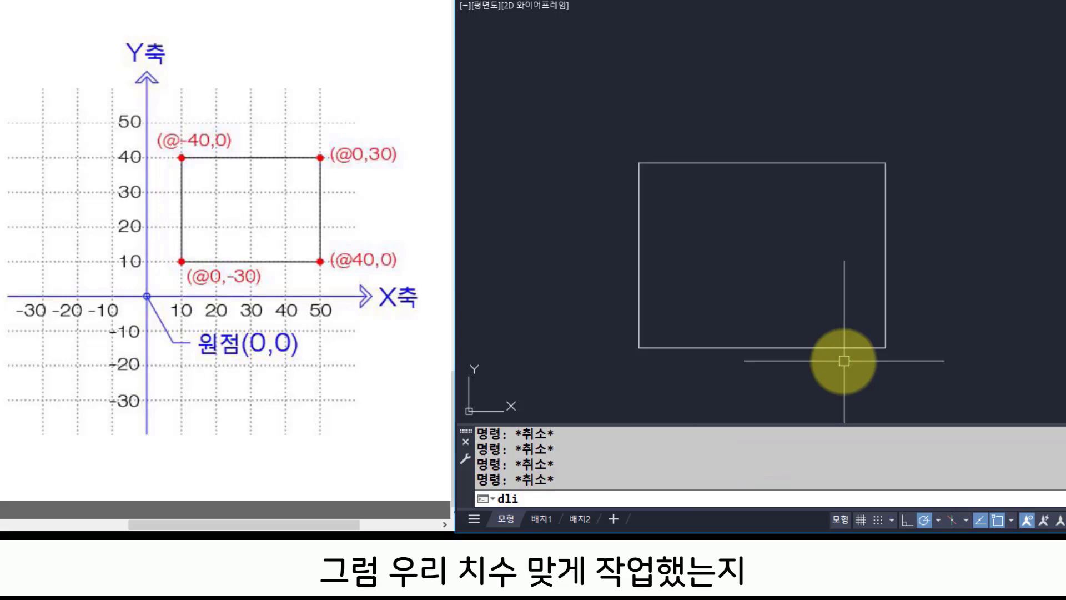
key(Return)
click(639, 163)
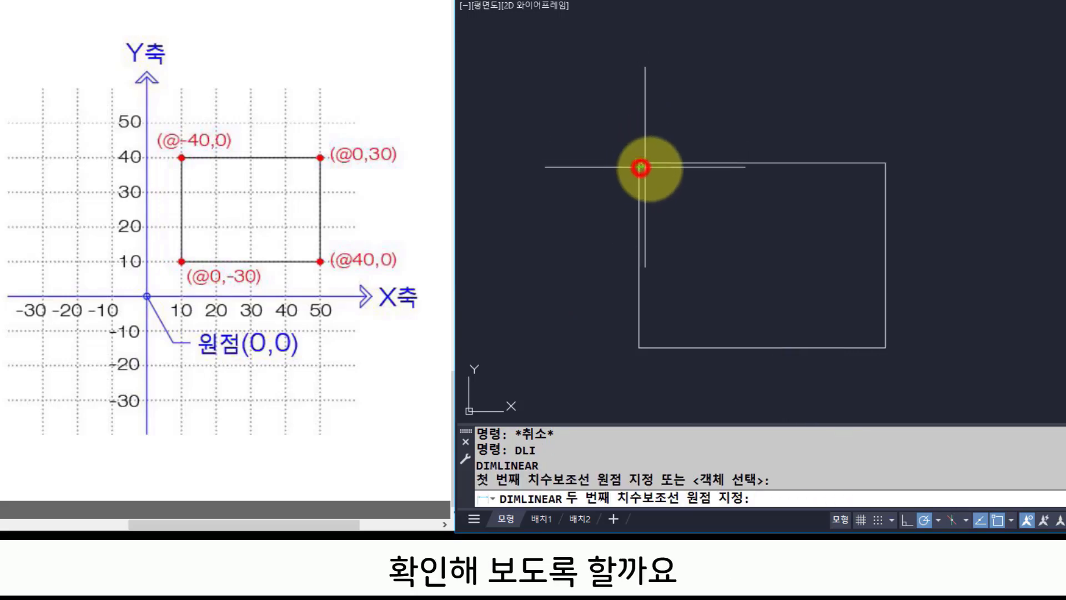
click(883, 163)
click(877, 86)
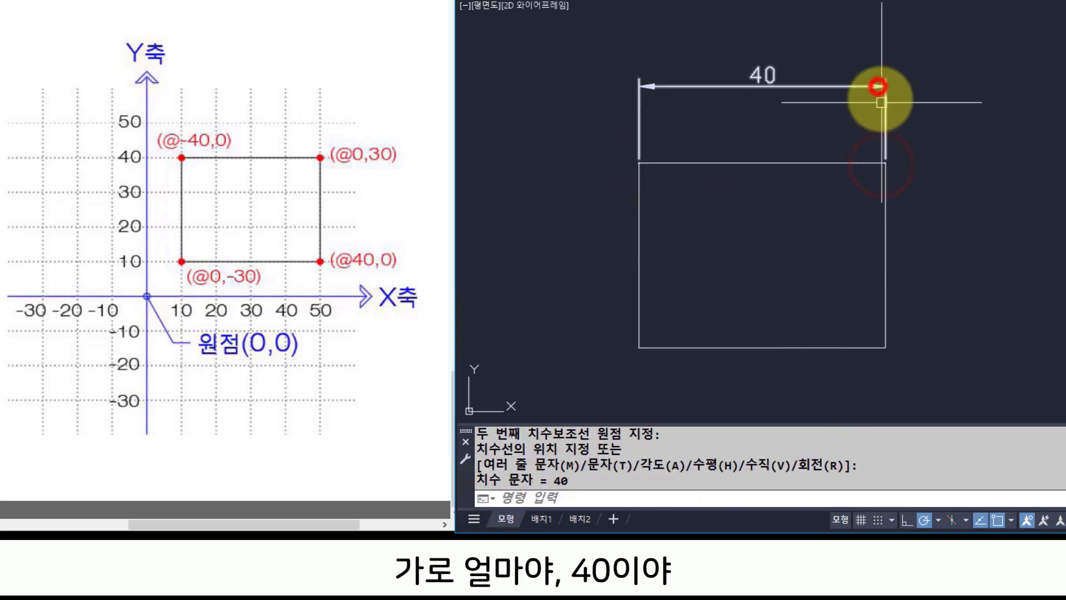
Add a vertical linear dimension to the right of the rectangle, along its right edge.
key(Return)
click(879, 170)
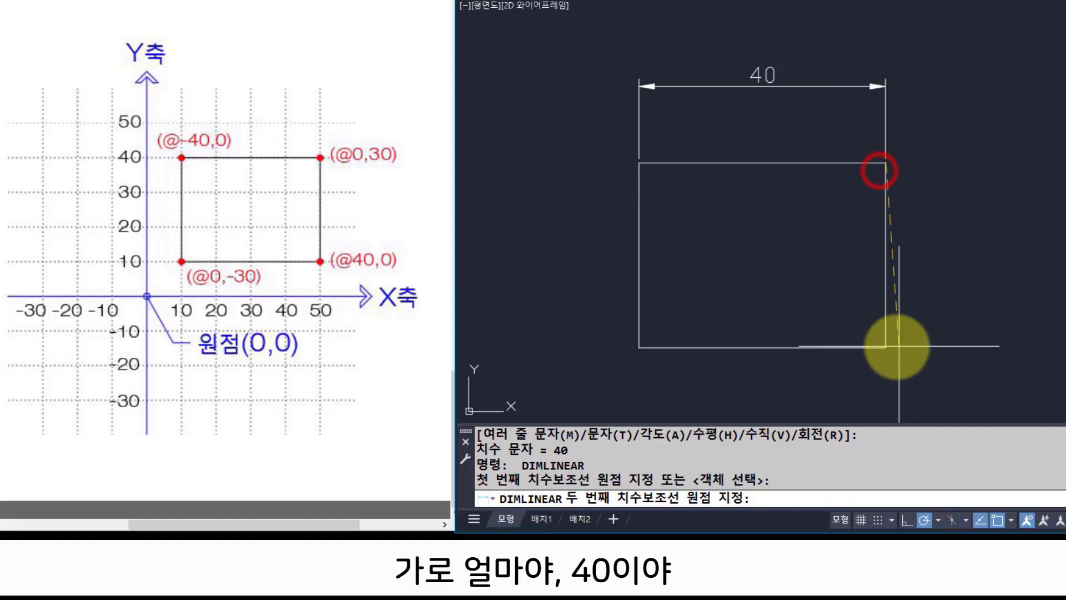
click(884, 345)
click(954, 348)
Stretch the vertical dimension's lower origin point onto the rectangle's lower-right corner and clear the selection.
click(930, 352)
click(916, 323)
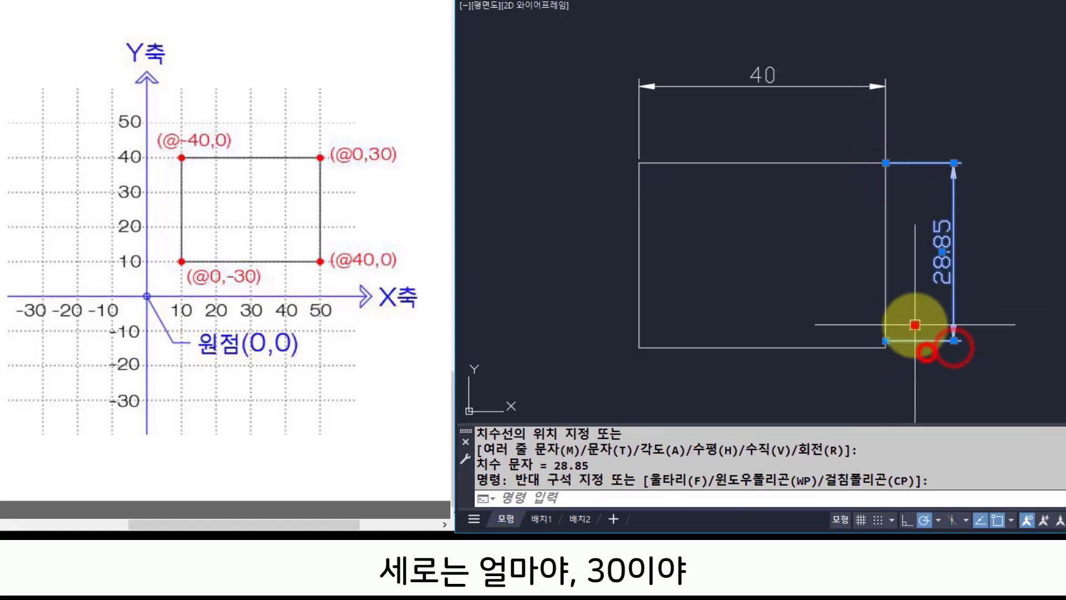
click(881, 338)
click(885, 340)
click(886, 348)
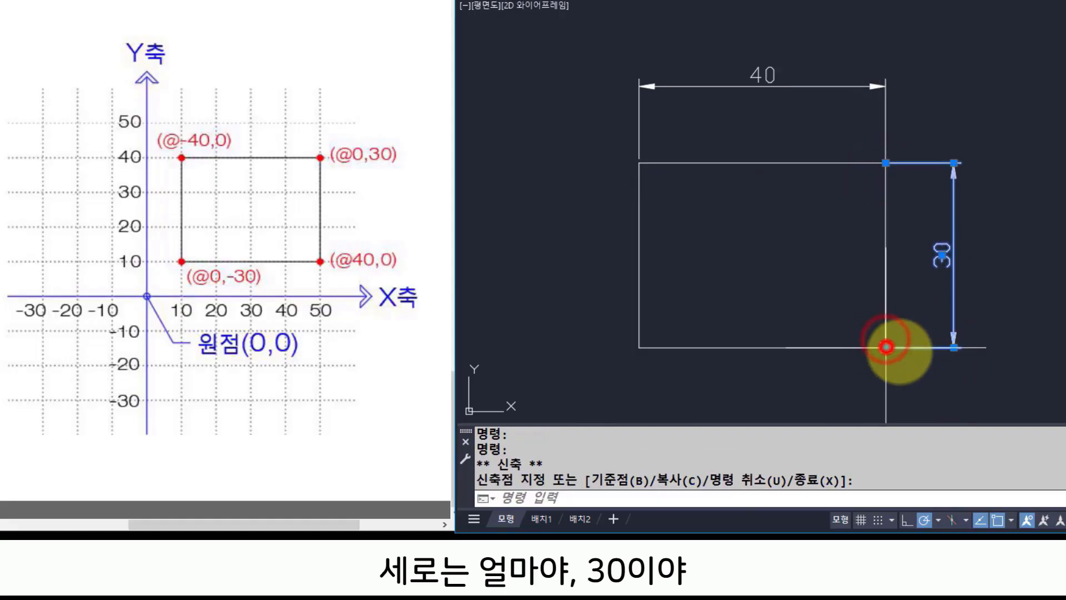
key(Escape)
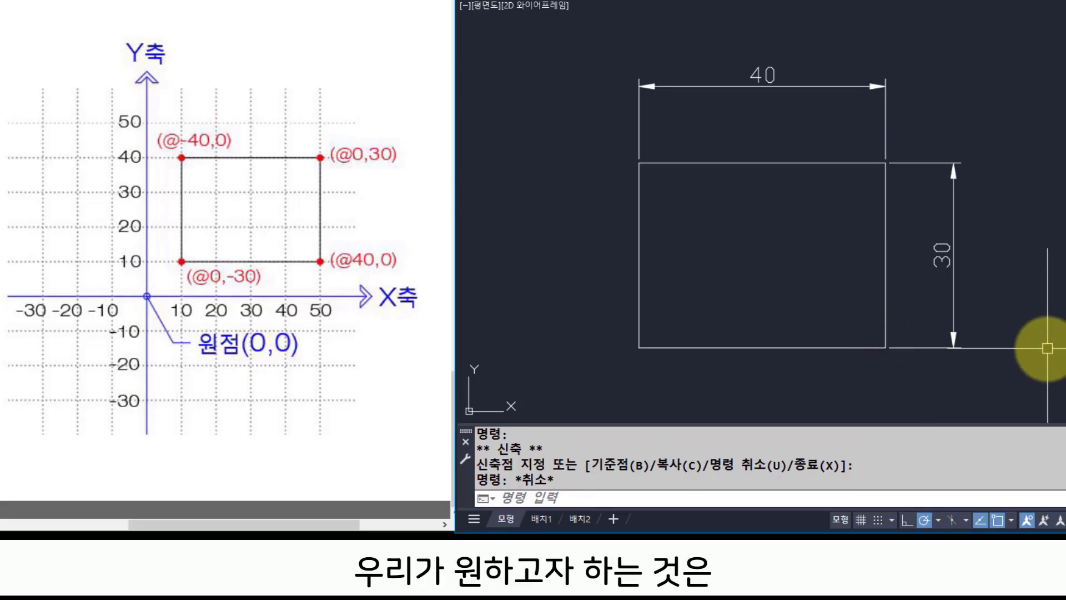
click(762, 72)
click(939, 263)
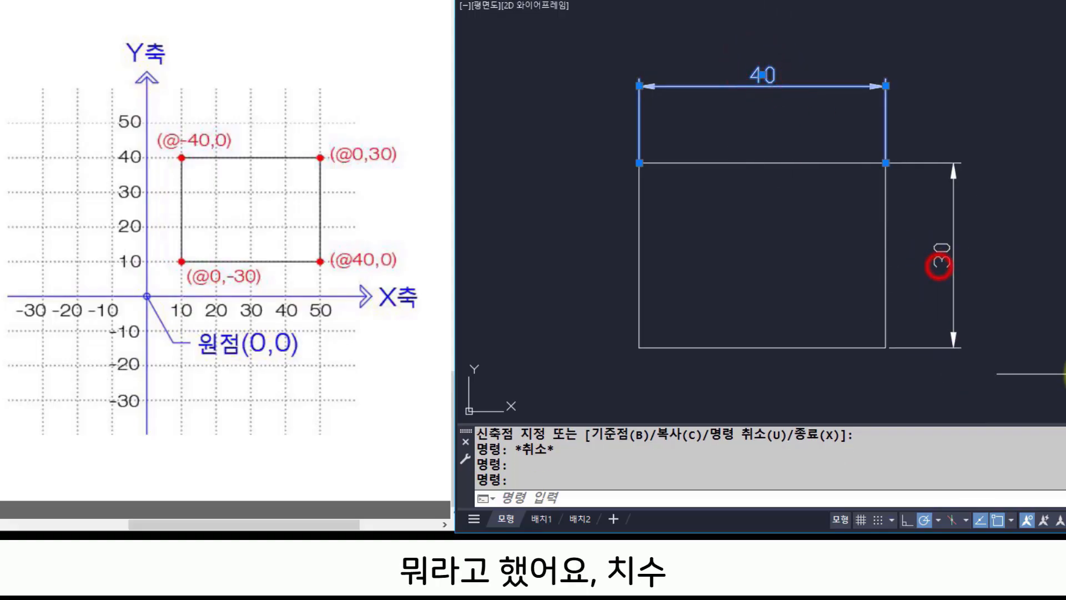
click(940, 261)
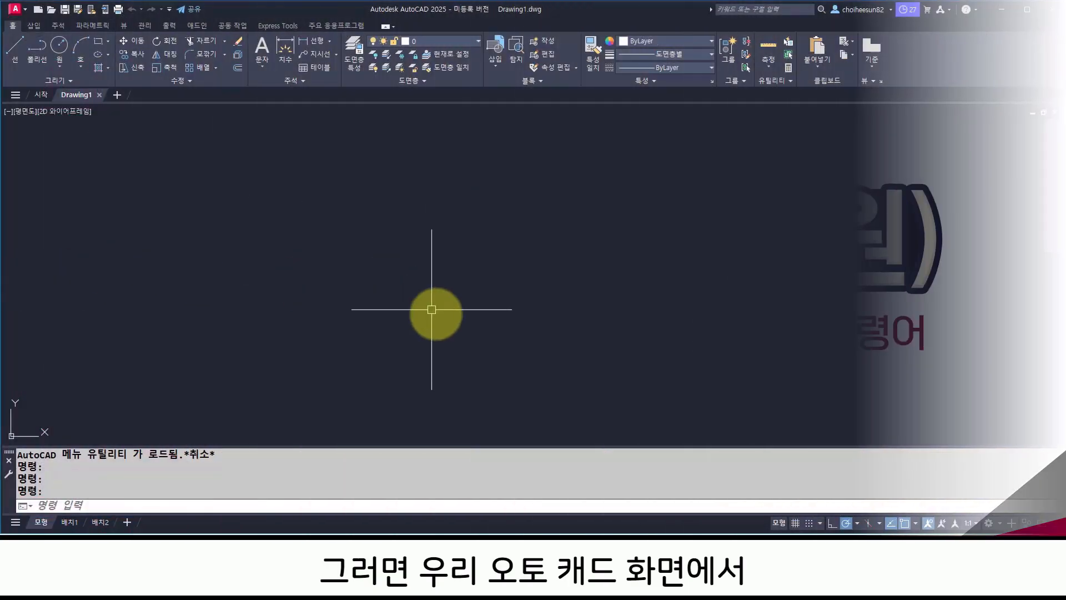
click(425, 318)
click(193, 238)
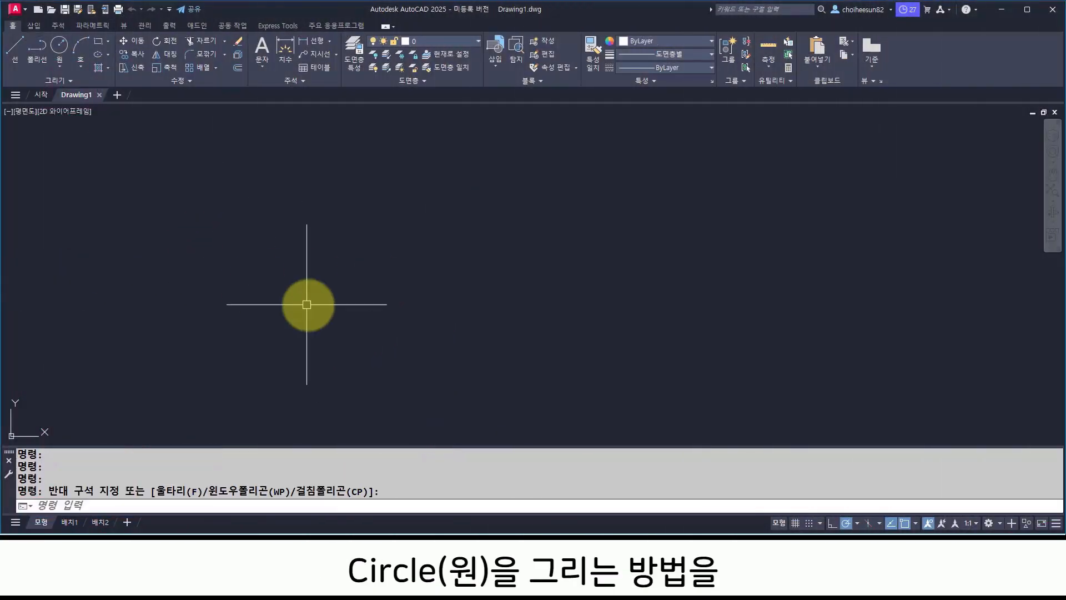
Draw a circle with a radius of about 39 in the left part of the empty drawing.
text(c)
click(222, 279)
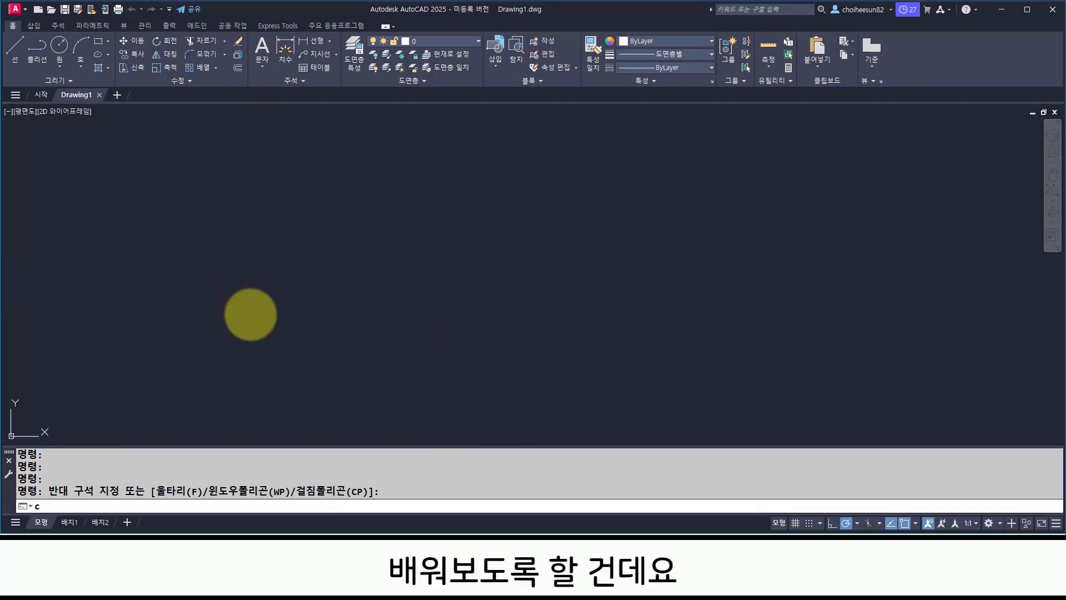
key(Return)
click(242, 302)
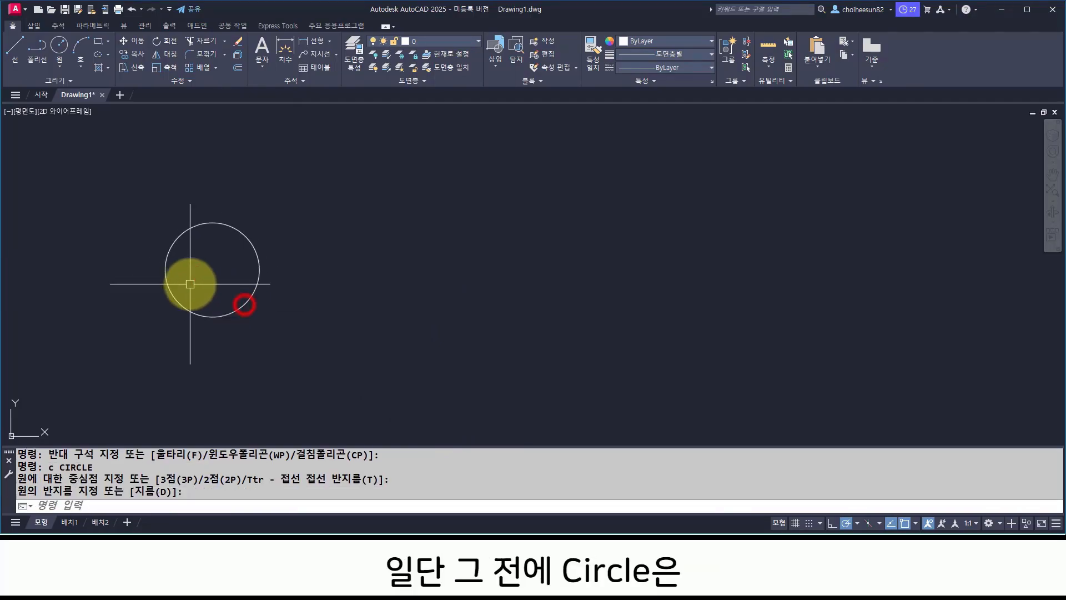
Copy the circle horizontally to the right, leaving a small gap between the two circles.
scroll(188, 283, up, 8)
scroll(245, 308, down, 3)
text(co)
key(Return)
scroll(253, 294, down, 6)
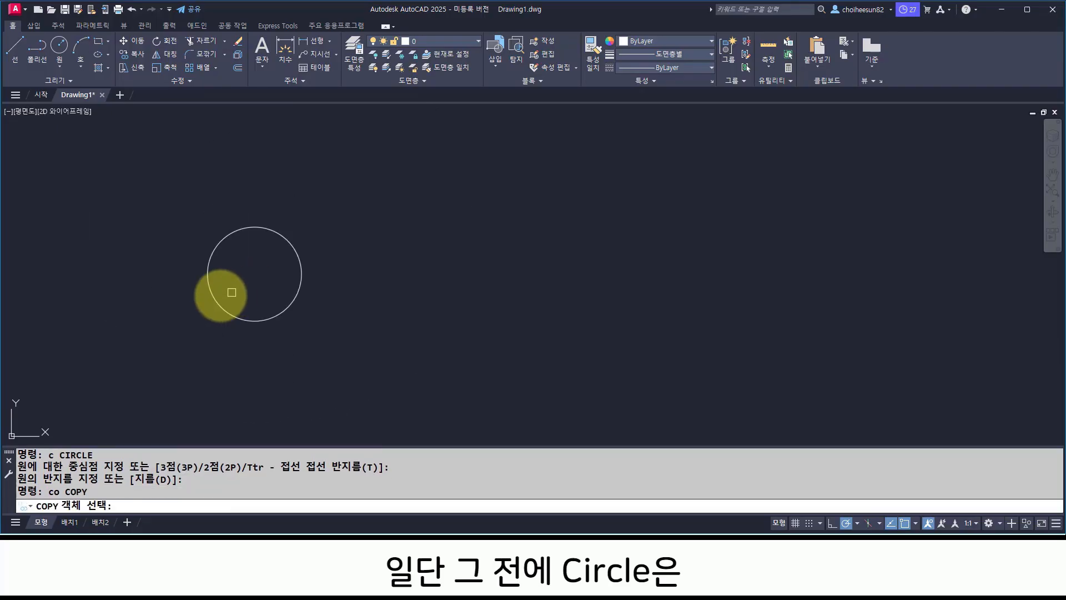
click(249, 288)
click(192, 264)
key(Return)
click(264, 349)
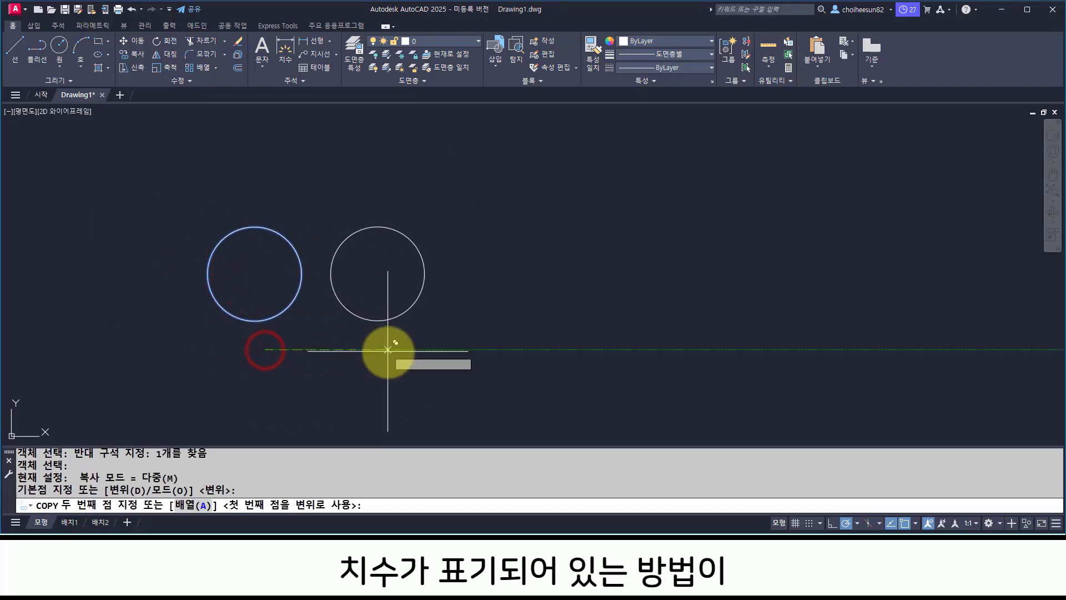
click(390, 350)
key(Return)
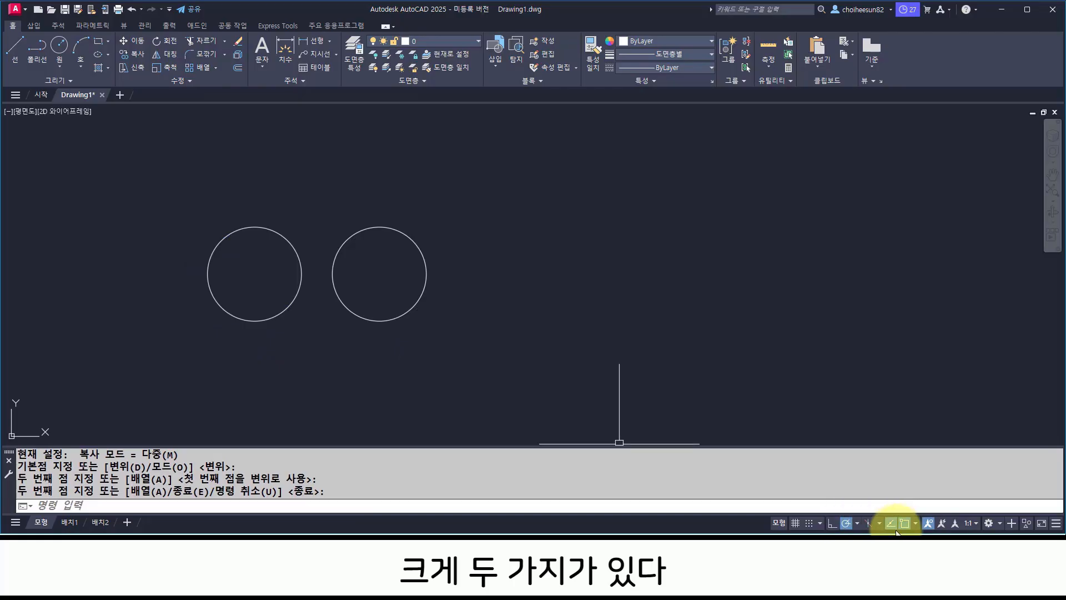
Turn off polar tracking, object snap and object snap tracking.
click(845, 523)
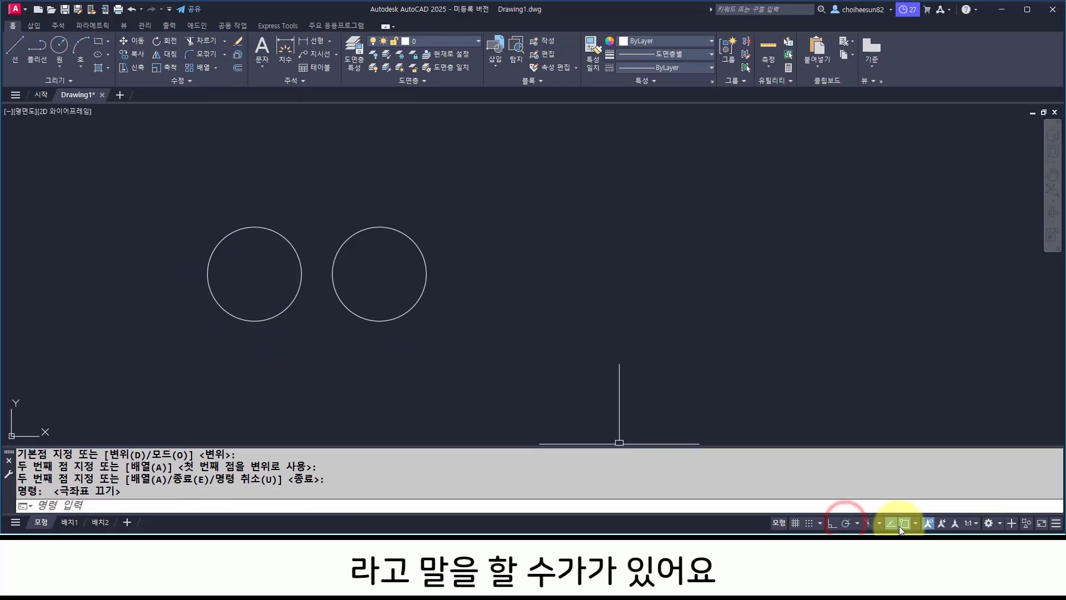
click(904, 523)
click(890, 523)
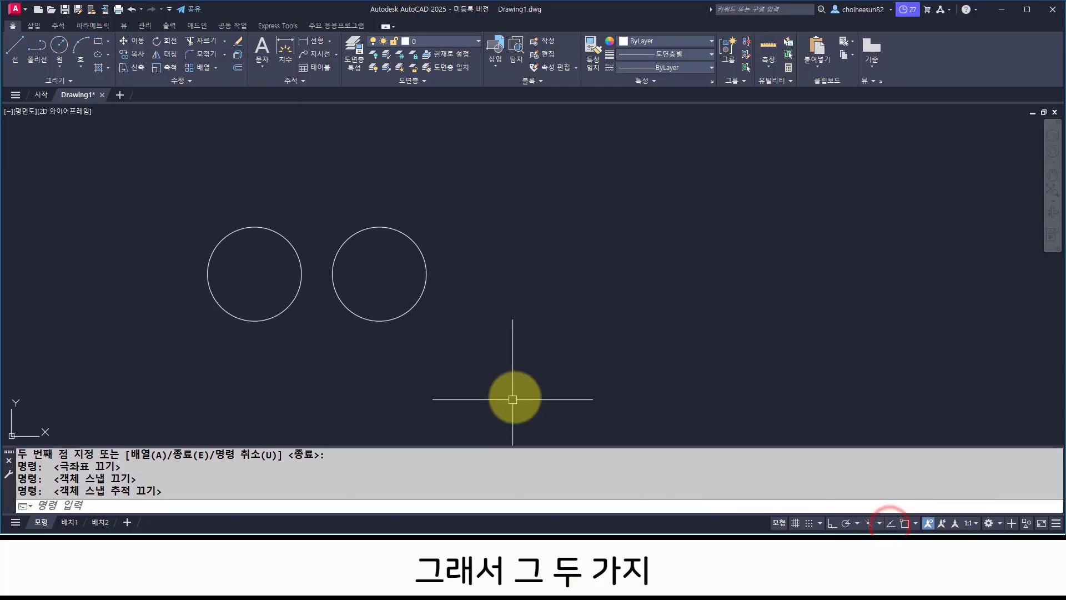
Add a radius dimension to the left circle, placing its text outside the circle at the upper right.
scroll(321, 274, up, 3)
text(dra)
key(Return)
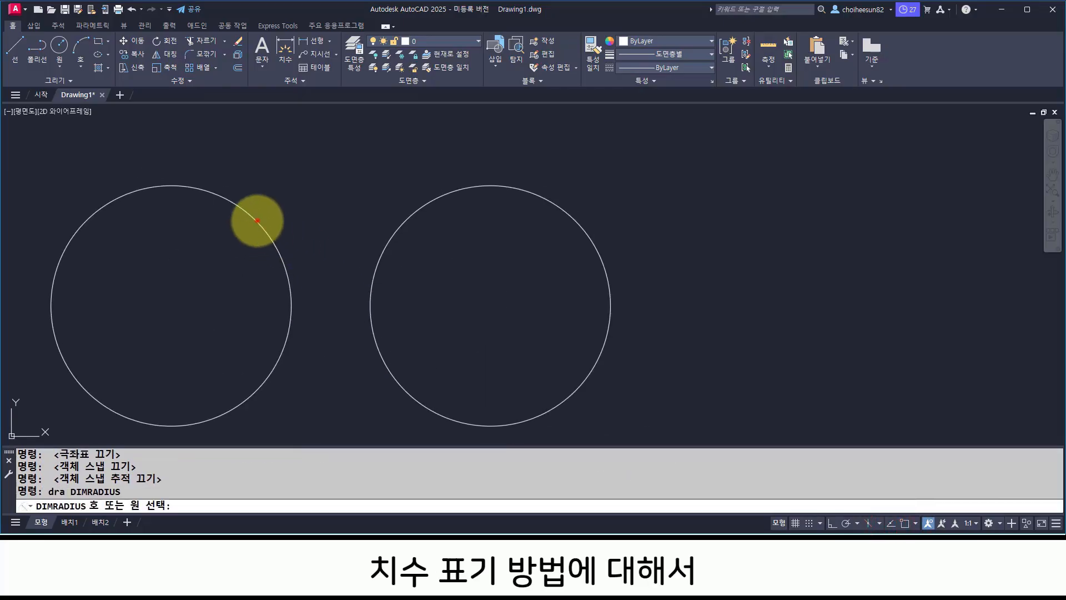
click(257, 222)
click(316, 181)
Add a diameter dimension to the right circle, placing its text outside the circle at the upper right.
text(ddi)
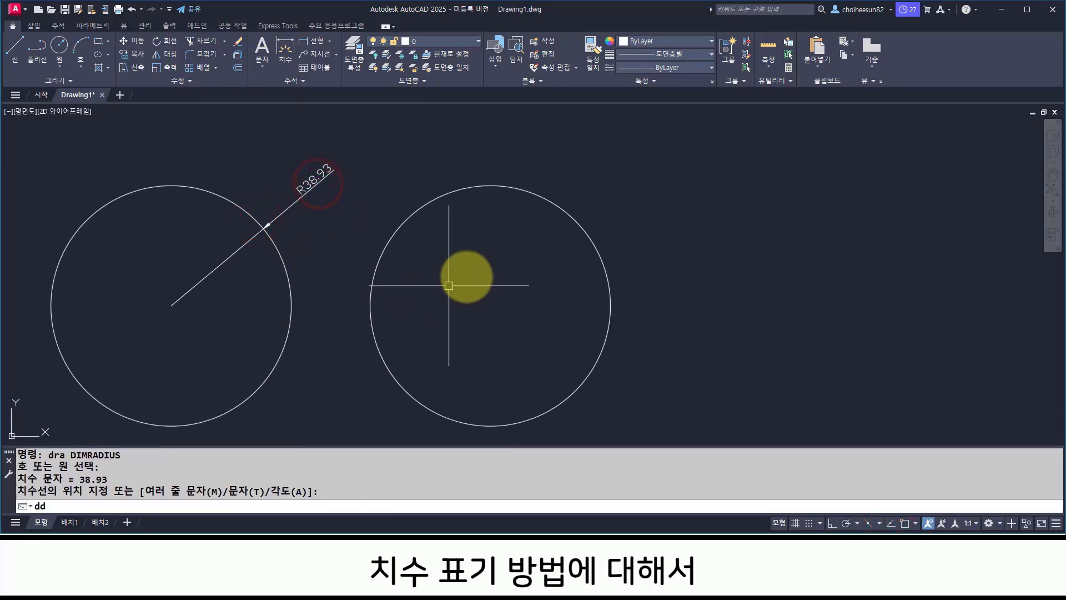
key(Return)
click(570, 217)
click(616, 201)
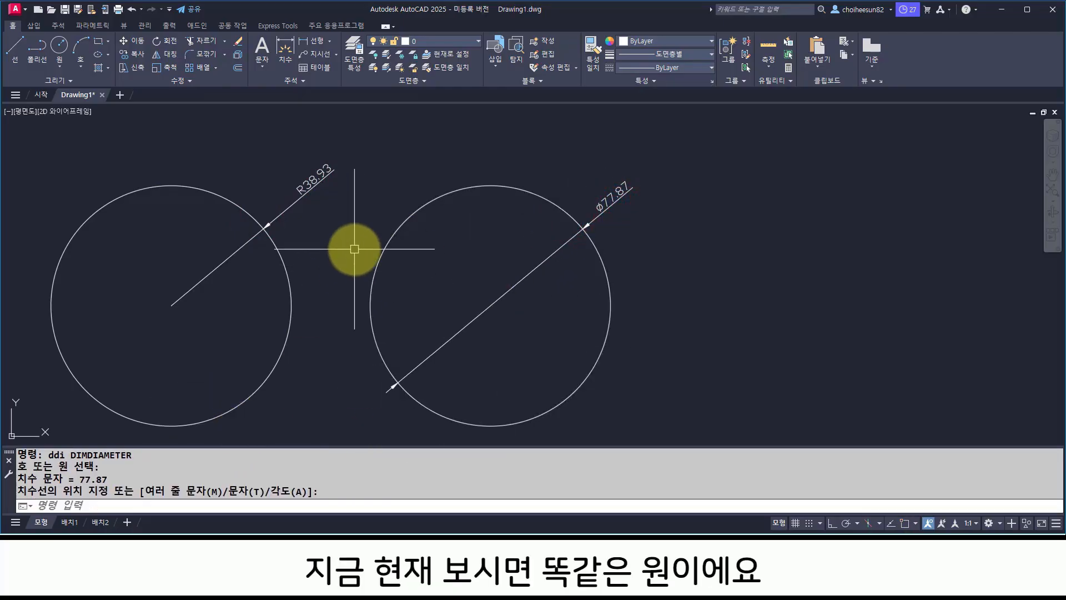
scroll(361, 250, down, 2)
scroll(363, 249, up, 2)
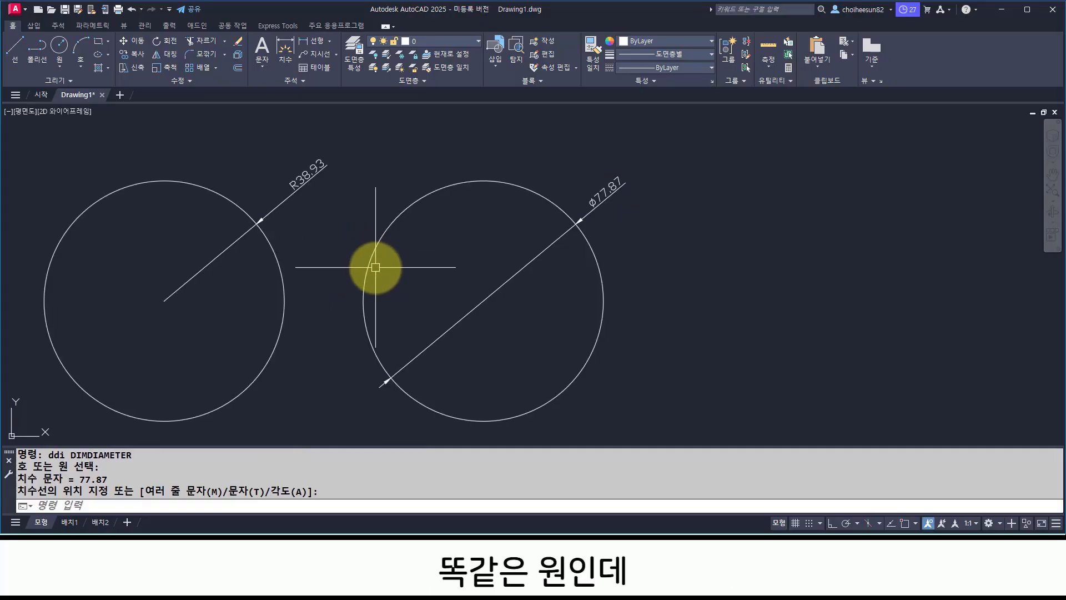
middle_drag(375, 265, 367, 267)
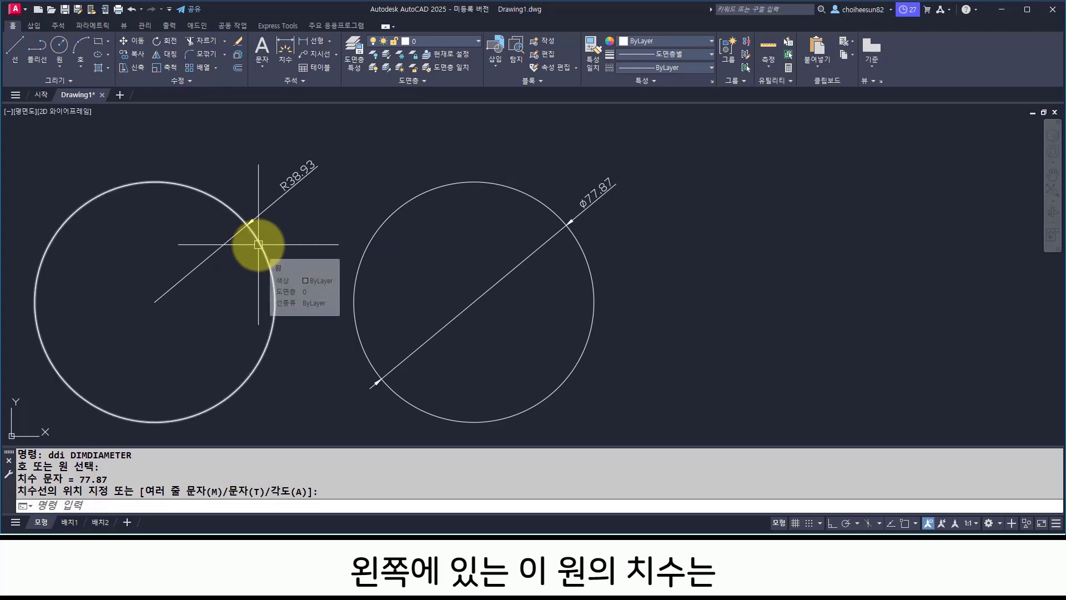
mouse_move(227, 235)
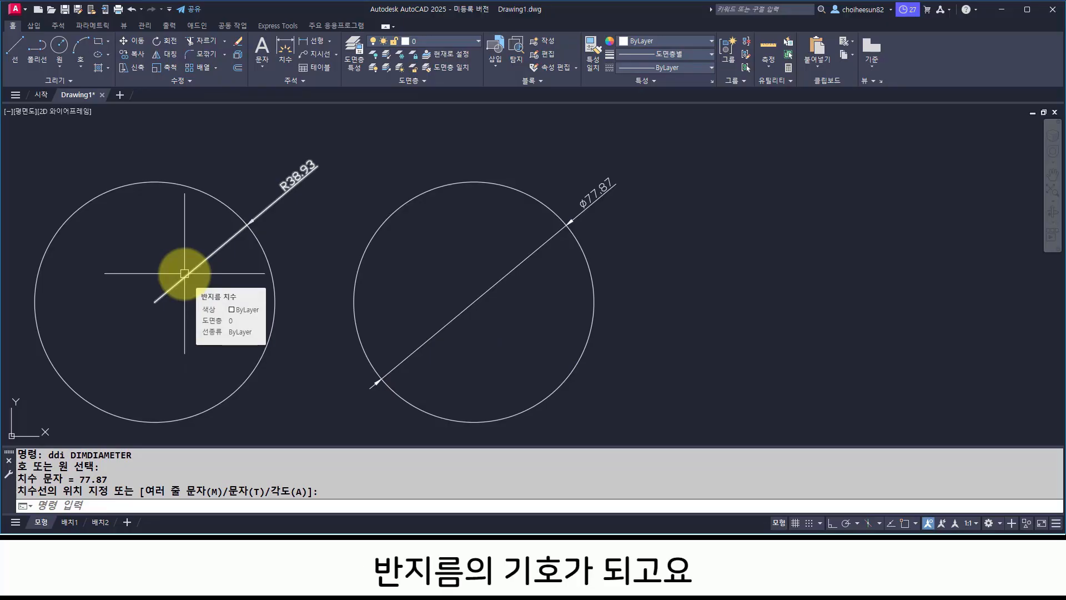
click(470, 309)
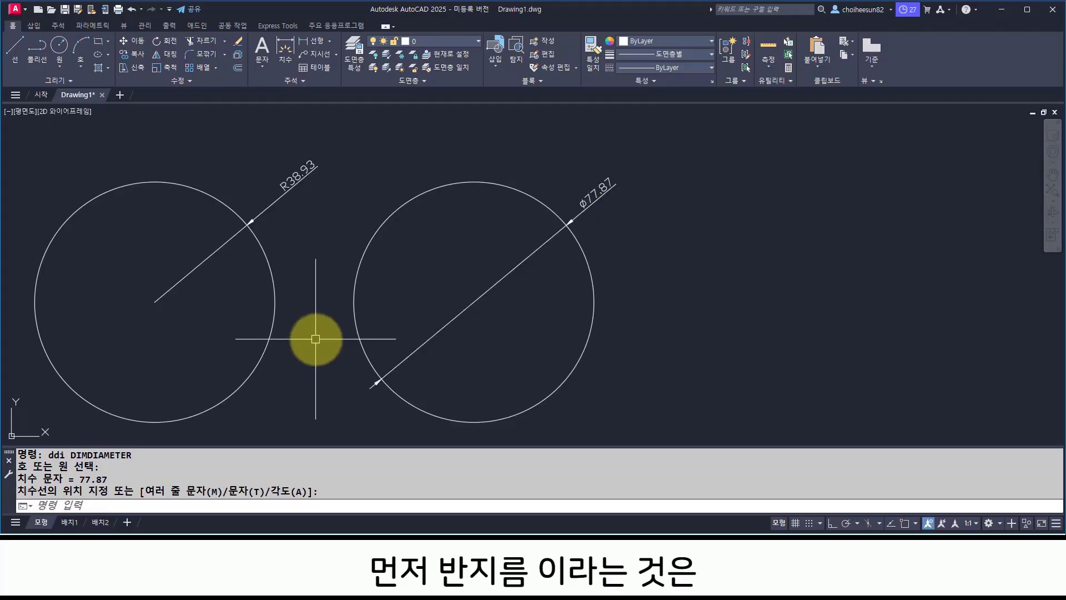
middle_drag(317, 338, 408, 322)
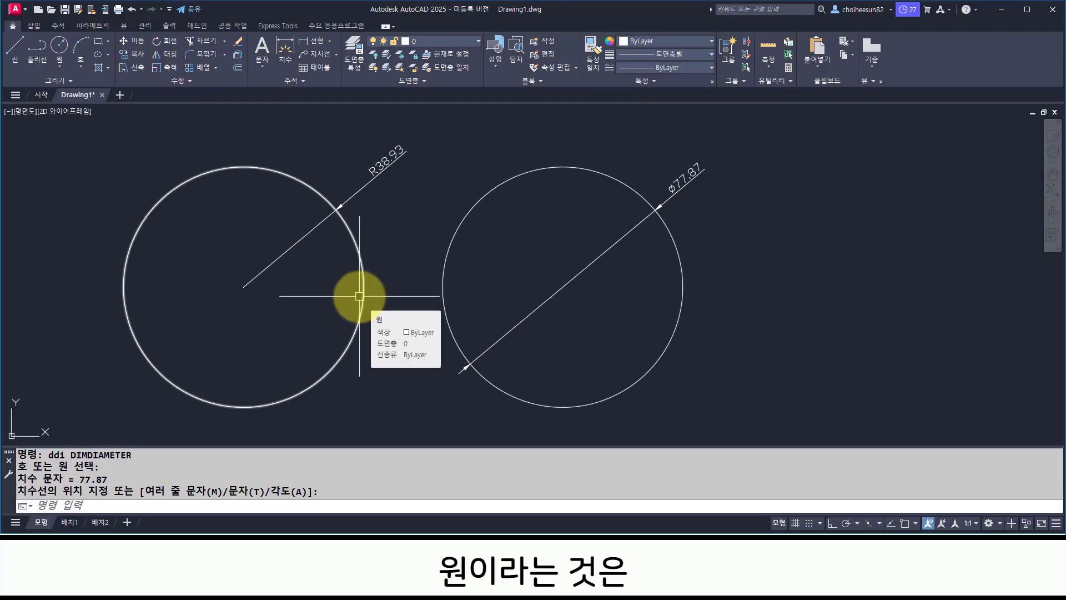
Turn on object snap and try to draw a line from the left circle's centre.
text(1)
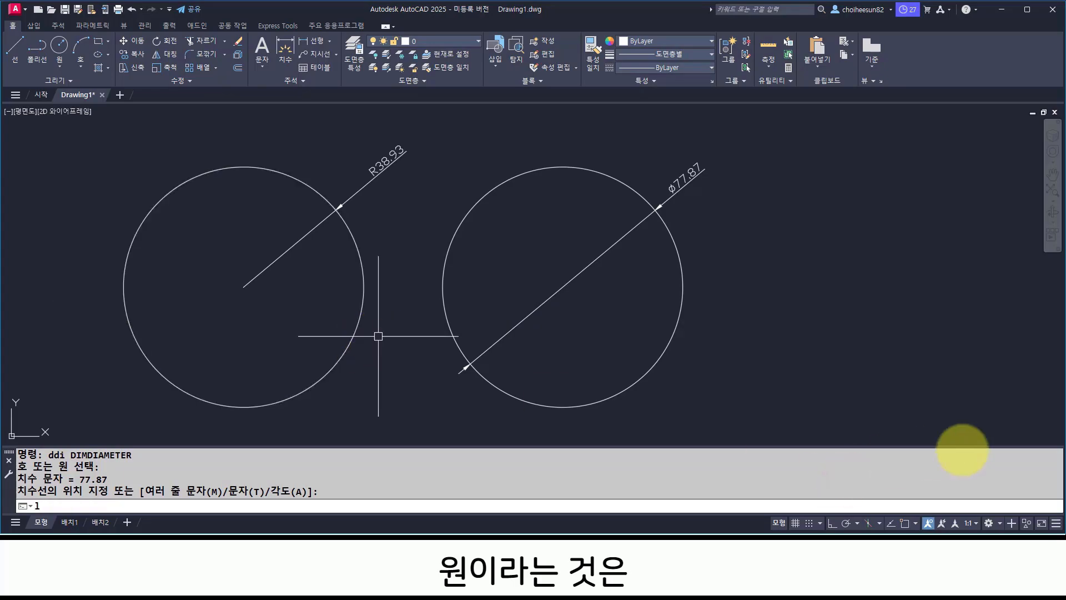
key(Return)
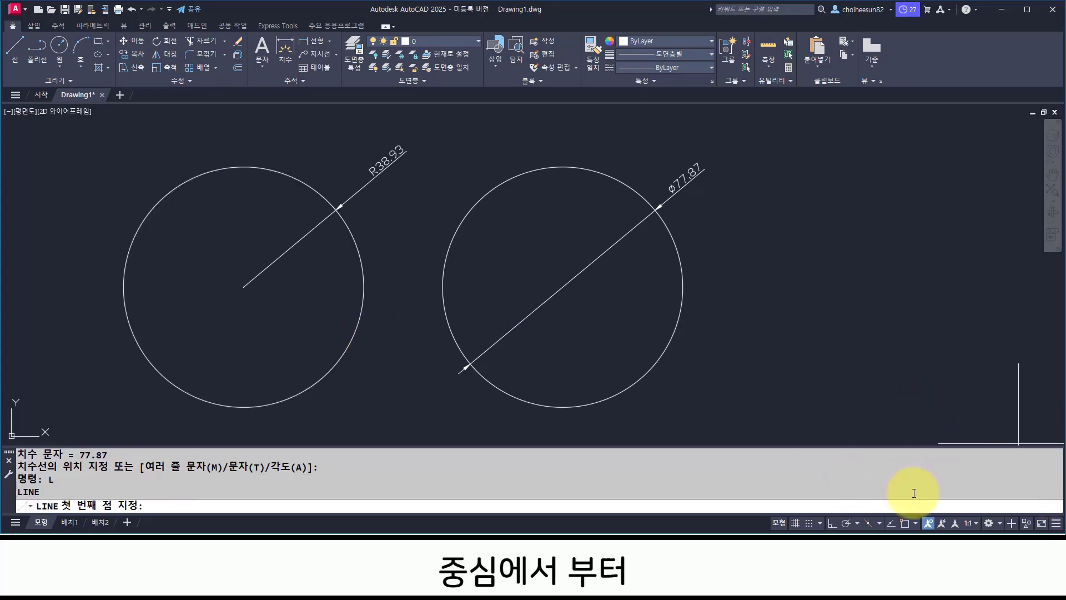
click(905, 523)
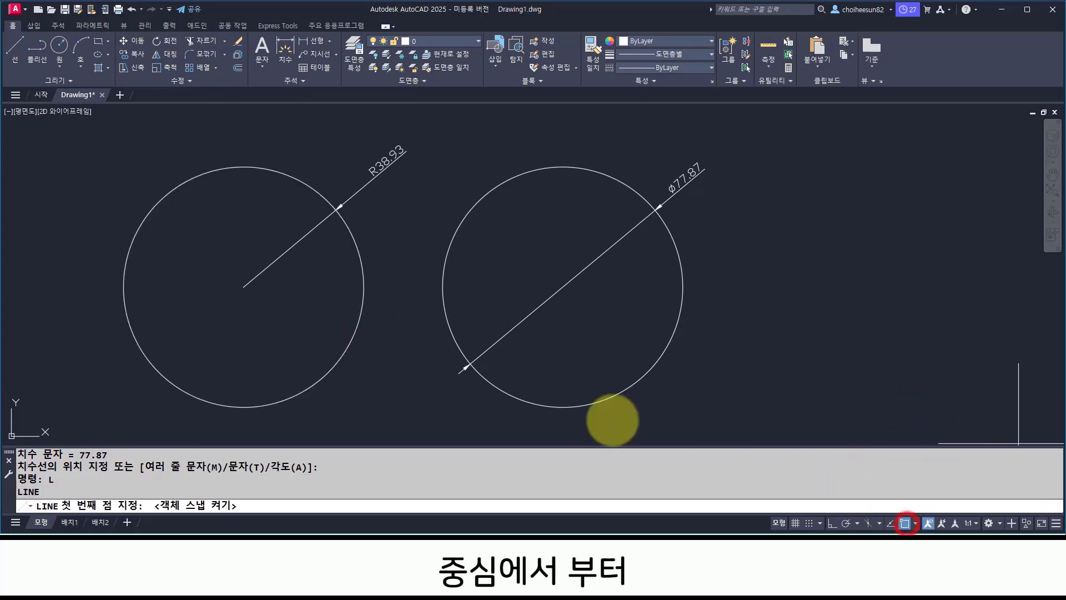
click(244, 287)
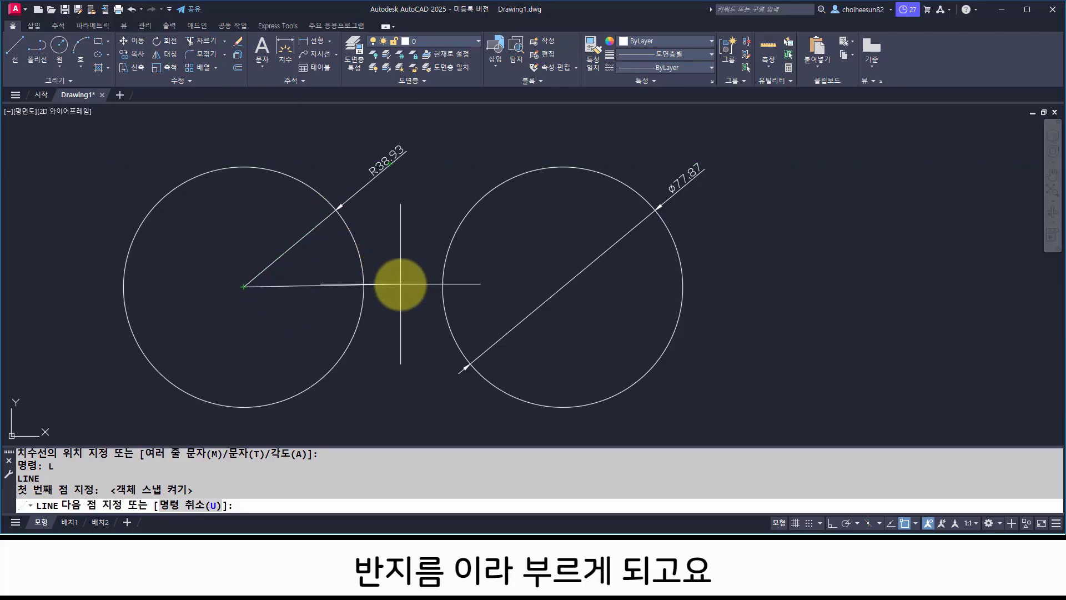
key(Escape)
middle_drag(345, 285, 318, 295)
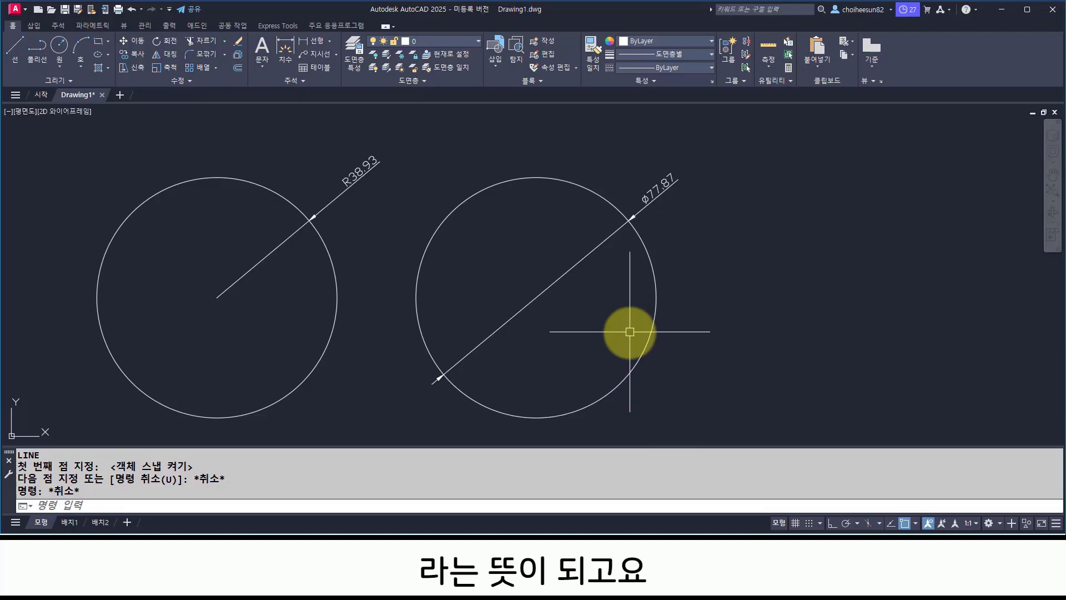
Erase both circles together with their radius and diameter dimensions.
middle_drag(626, 328, 607, 322)
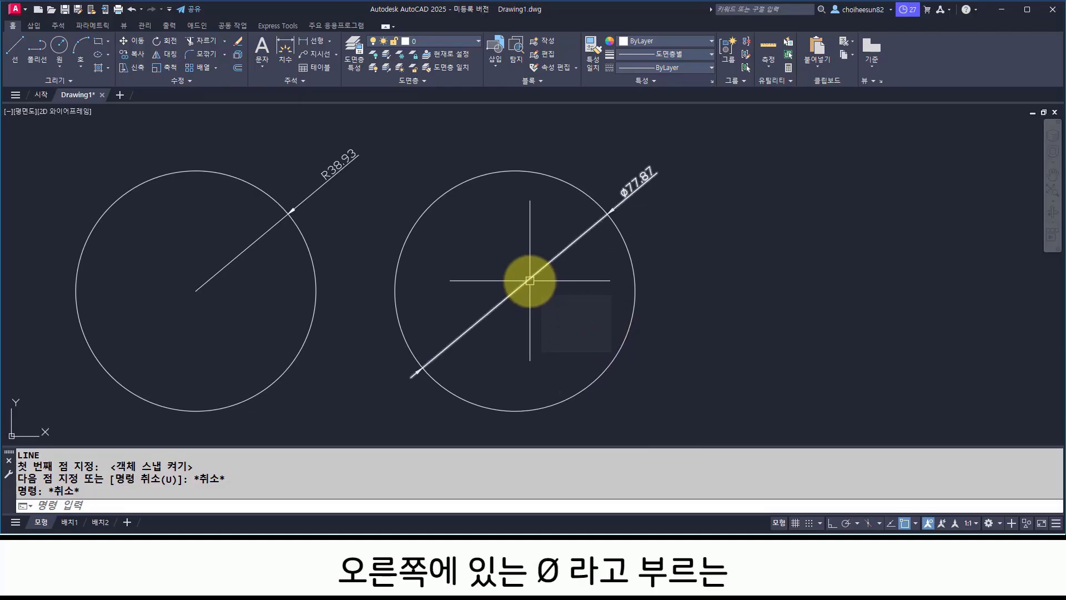
mouse_move(530, 281)
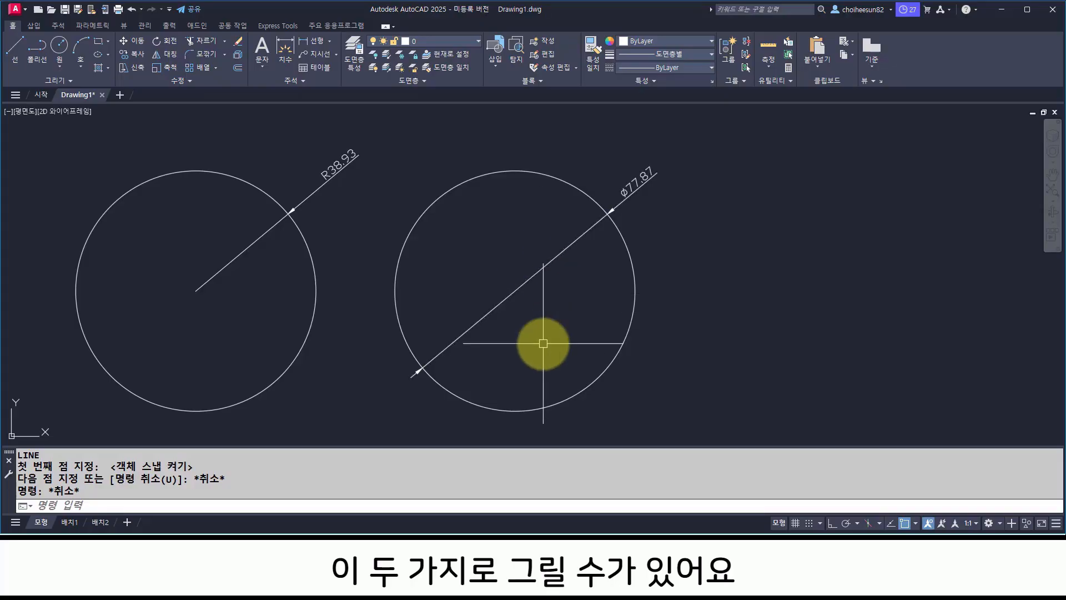
key(Escape)
text(e)
key(Return)
click(574, 285)
click(126, 185)
key(Return)
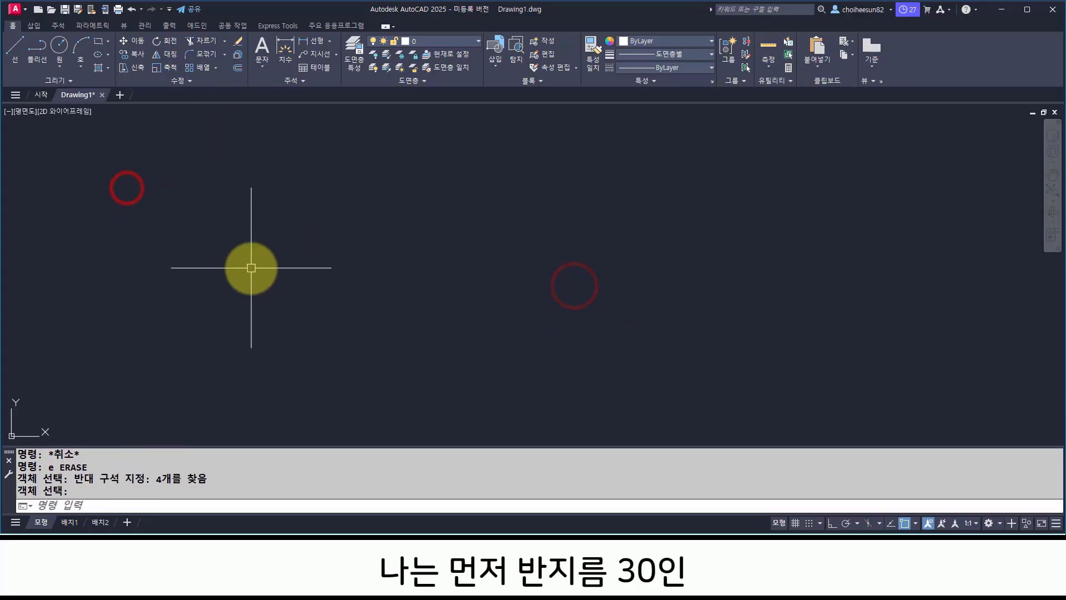
Draw a circle of radius 30 in the left part of the drawing area.
text(c)
key(Return)
click(189, 276)
text(30)
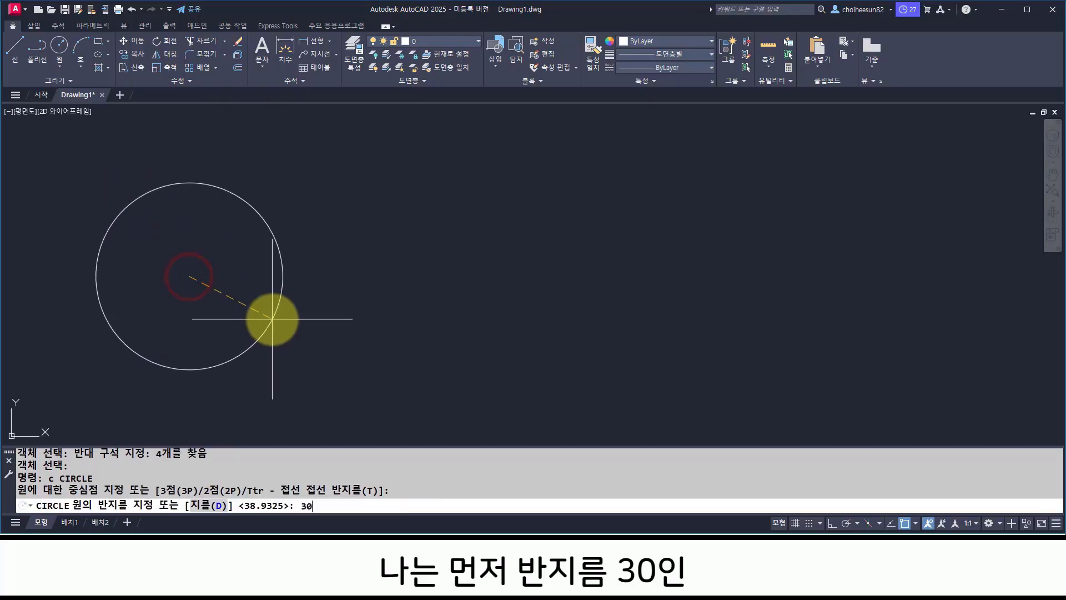
key(Return)
Add a radius dimension to the circle, placing its text outside at the upper right.
text(dra)
key(Return)
click(223, 191)
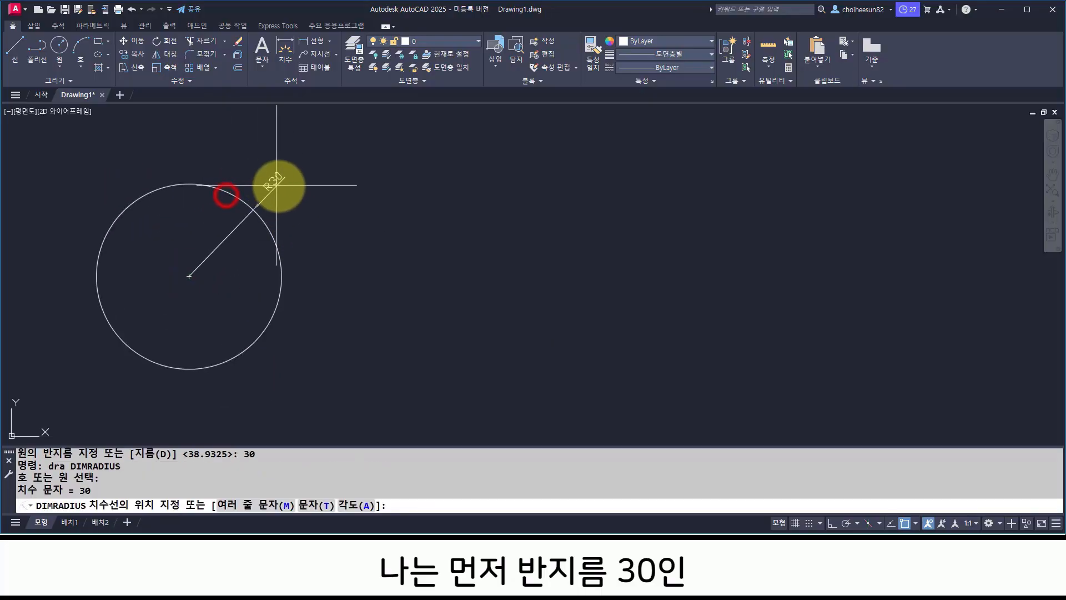
click(286, 186)
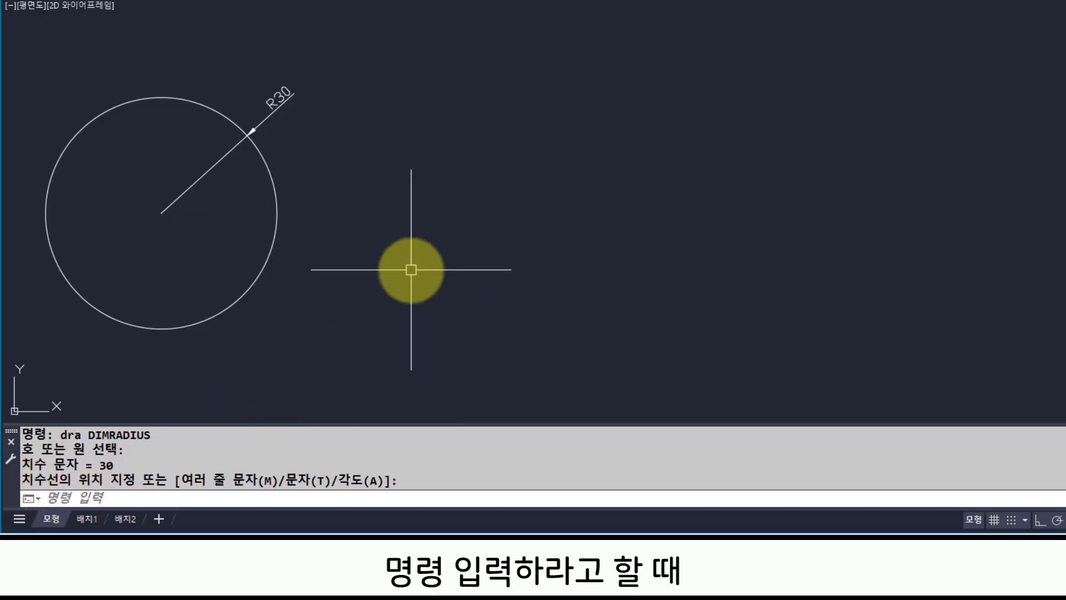
Draw a second circle of radius 30 to the right of the dimensioned one.
text(c)
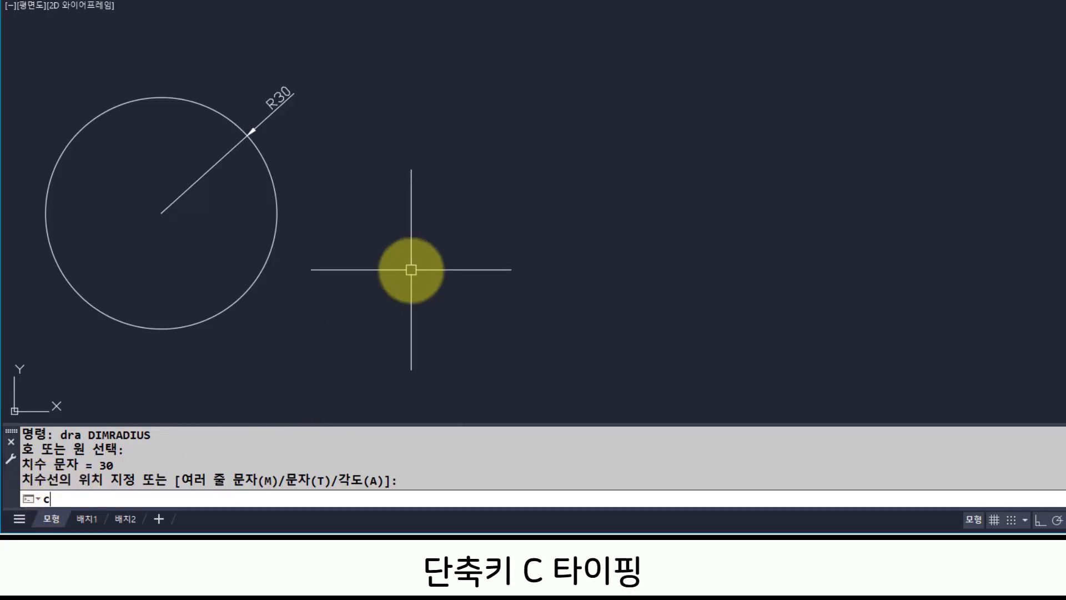
key(Return)
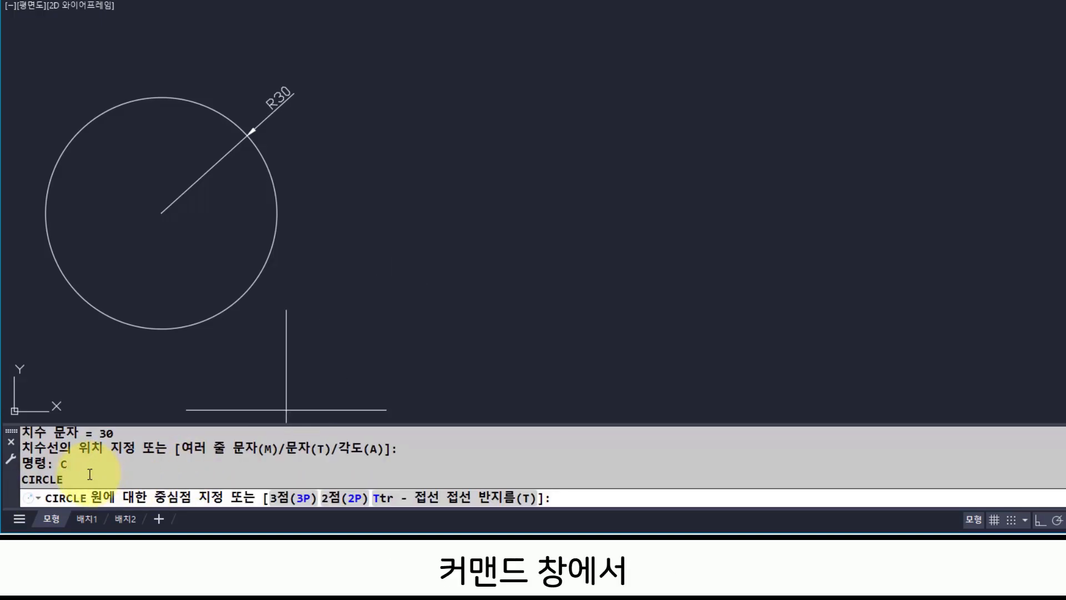
drag(22, 479, 69, 481)
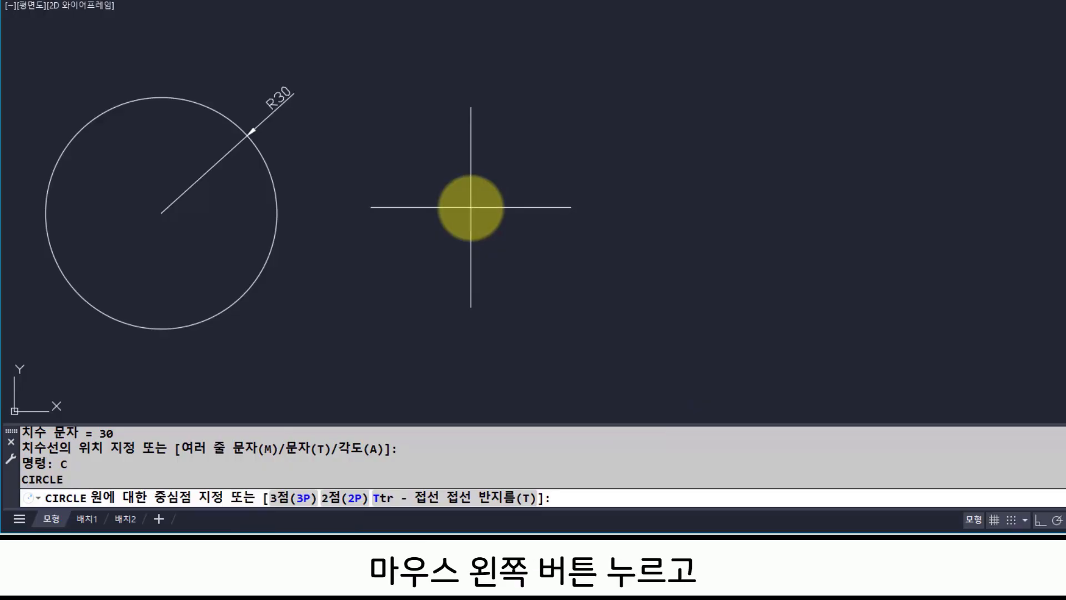
click(471, 207)
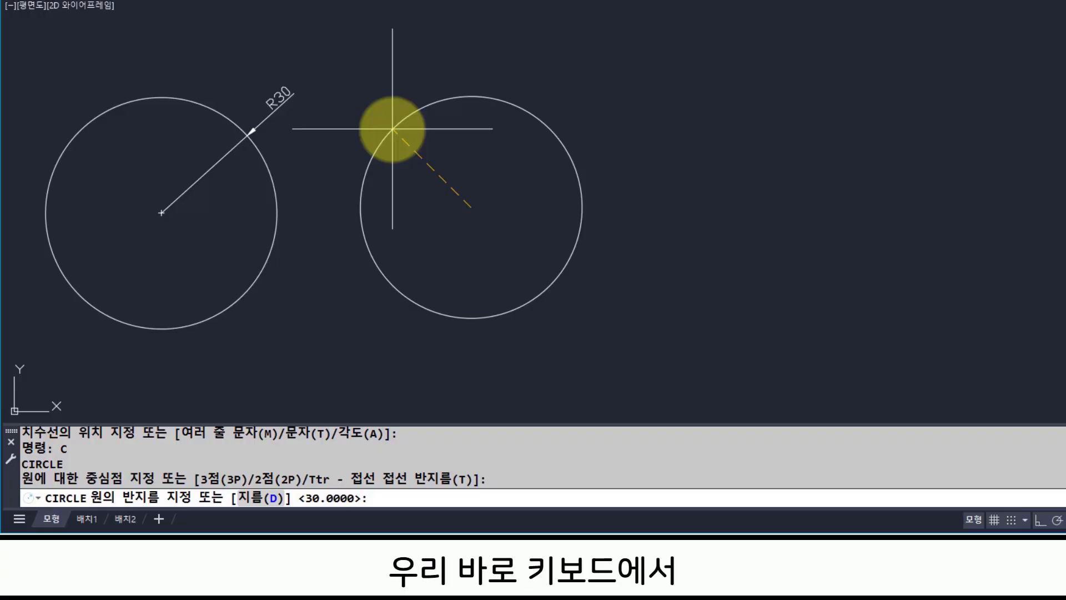
text(30)
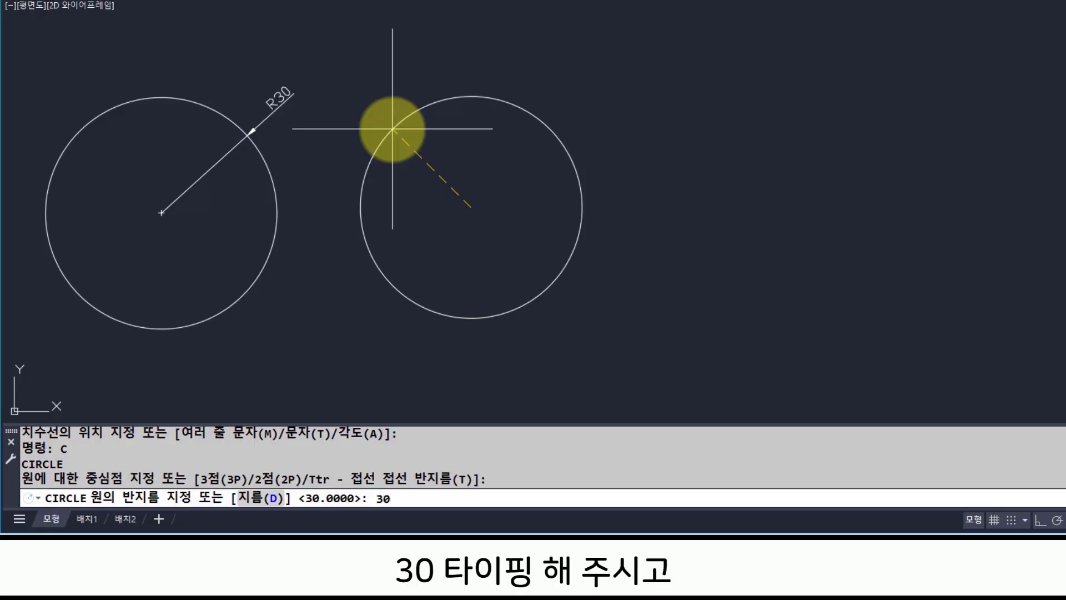
key(Return)
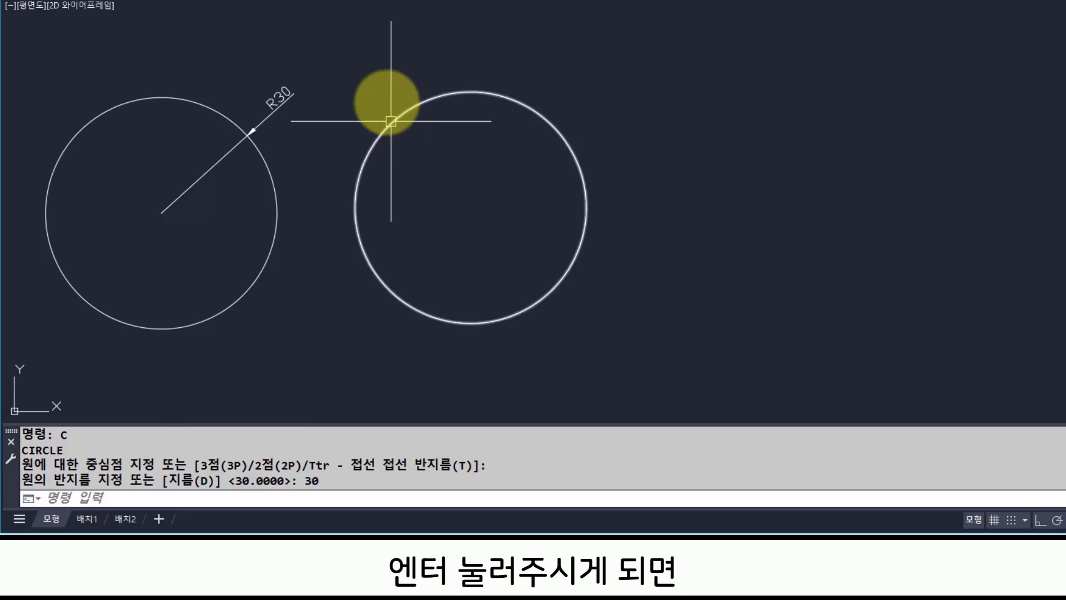
Add a radius dimension to the second circle, with its text outside at the upper right.
text(dra)
key(Return)
click(522, 104)
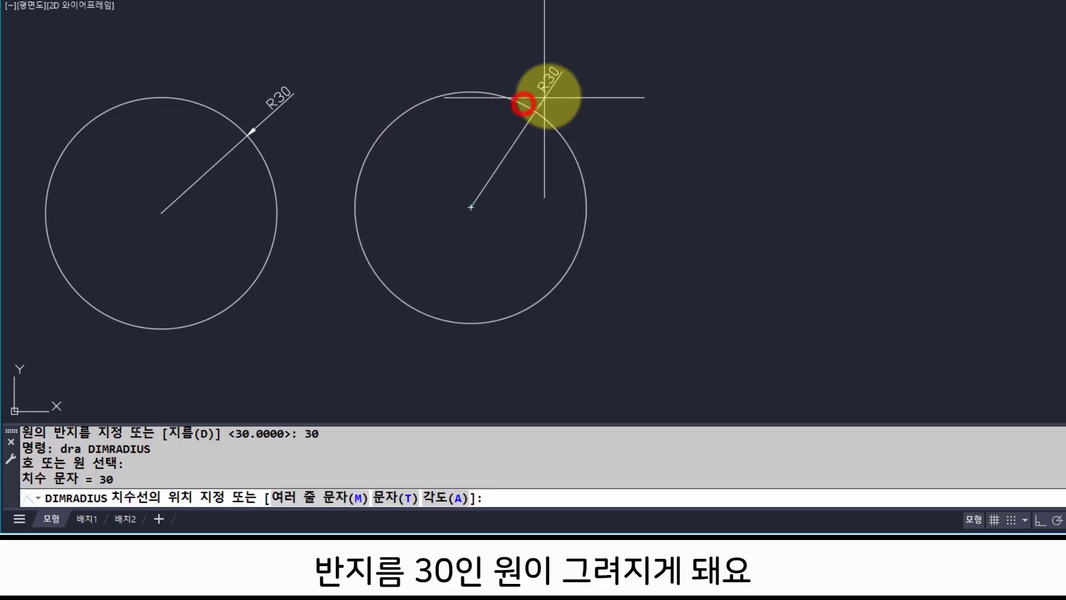
click(572, 83)
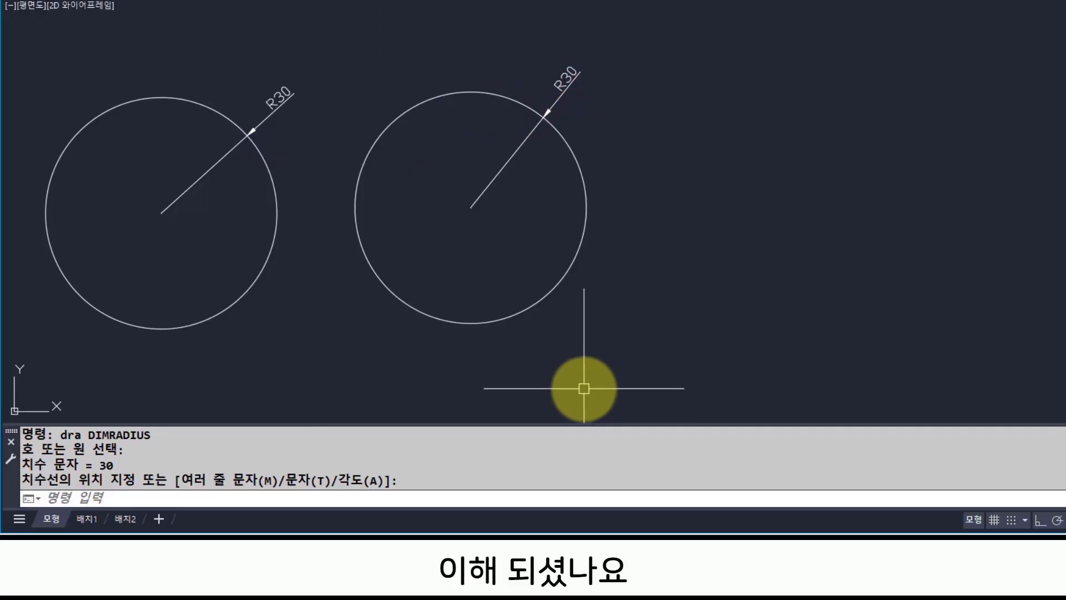
Erase the right circle and its radius dimension.
text(e)
key(Return)
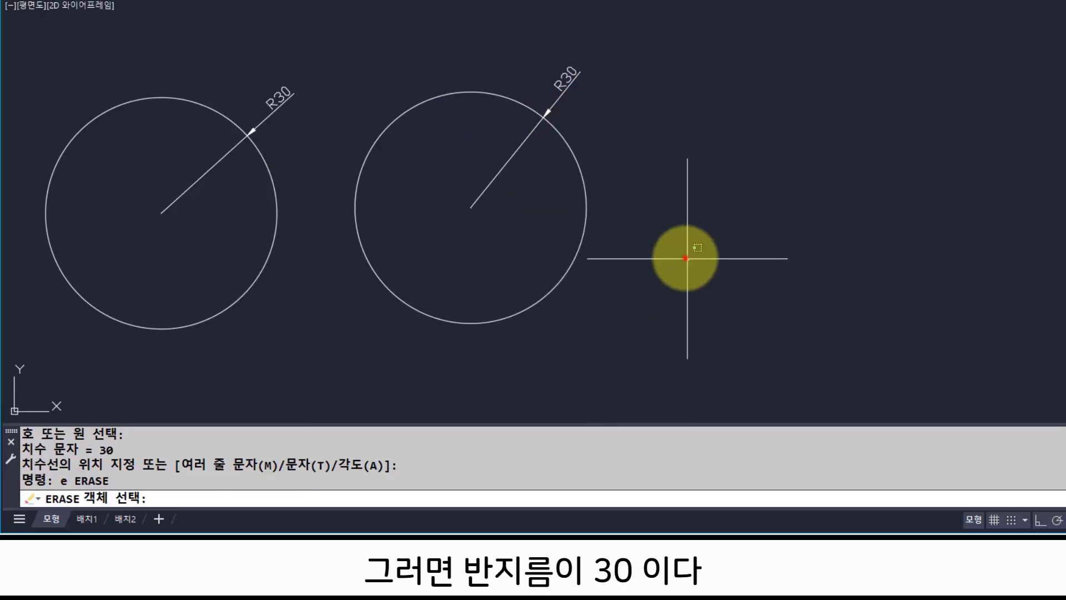
click(685, 255)
click(476, 88)
Add a diameter dimension to the remaining circle, placing its text outside on the right side.
text(ddi)
key(Return)
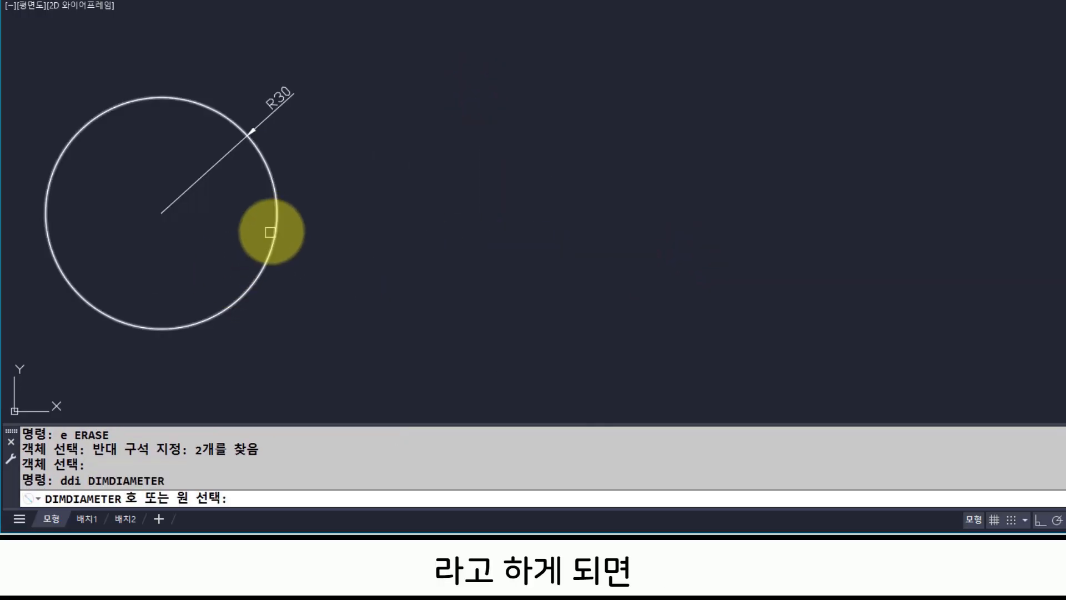
click(275, 228)
click(349, 210)
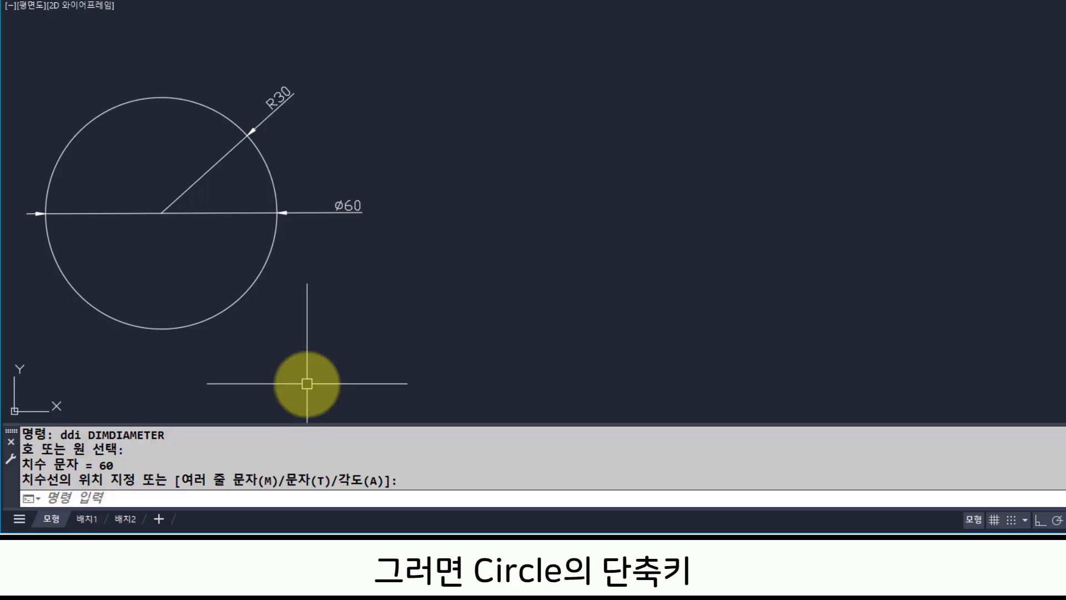
Draw a circle to the right of the dimensioned one using the Diameter option with a diameter of 60.
text(c)
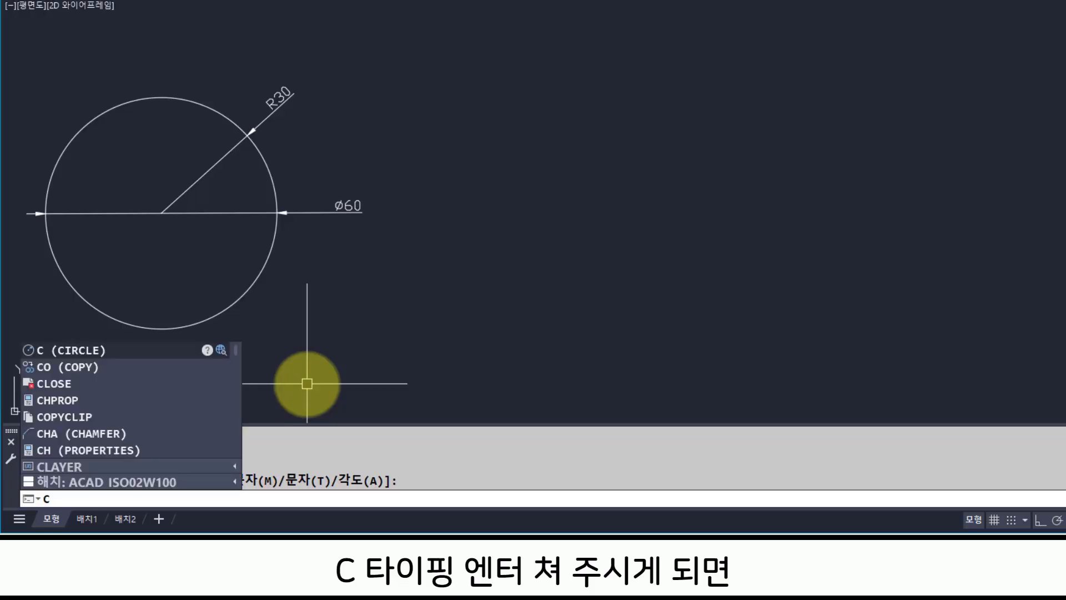
key(Return)
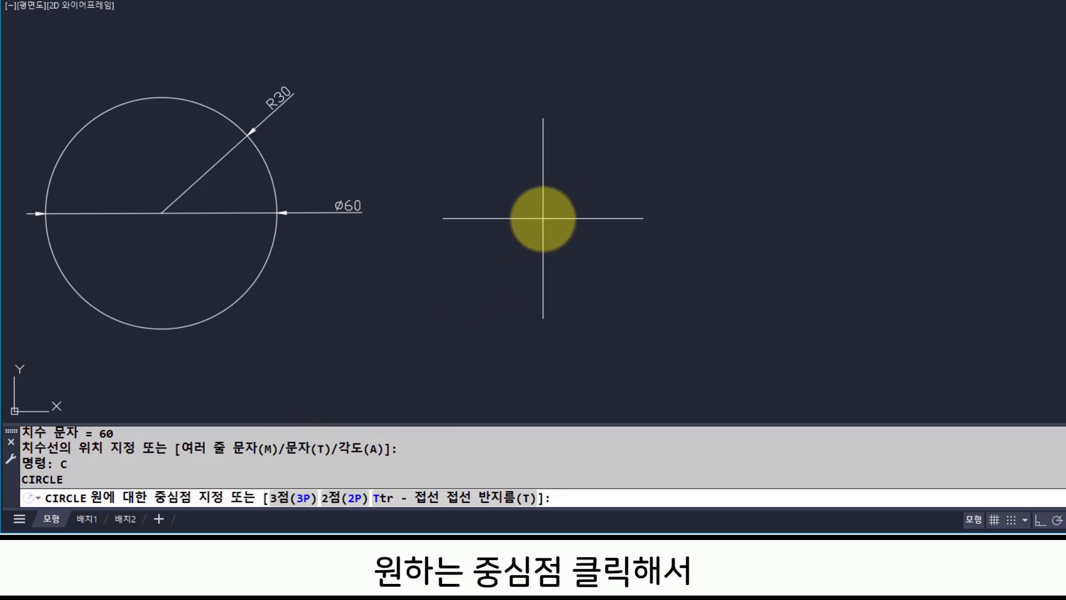
click(532, 211)
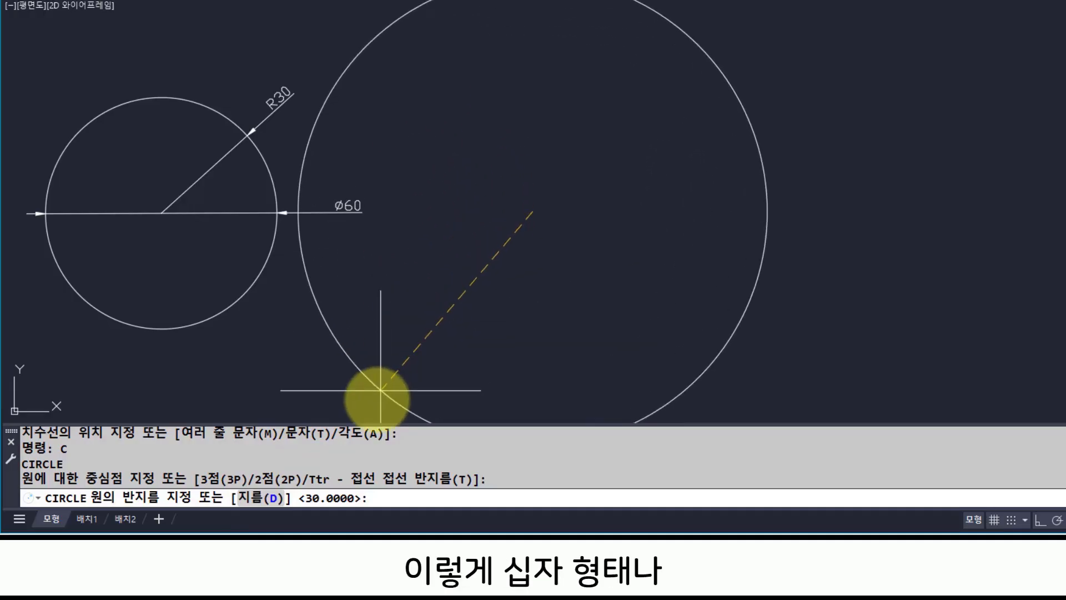
click(258, 500)
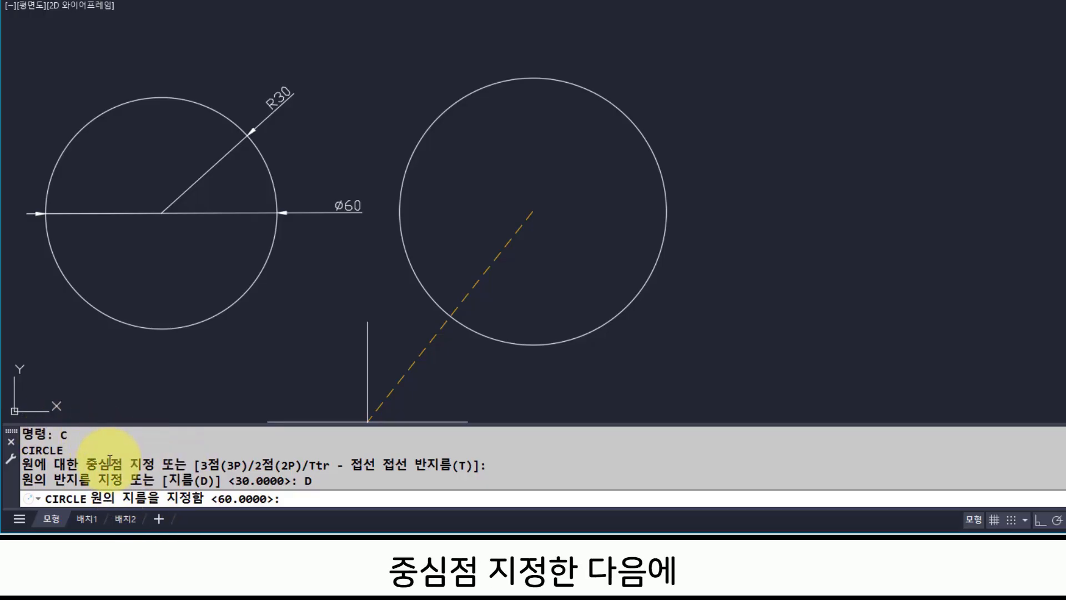
click(87, 463)
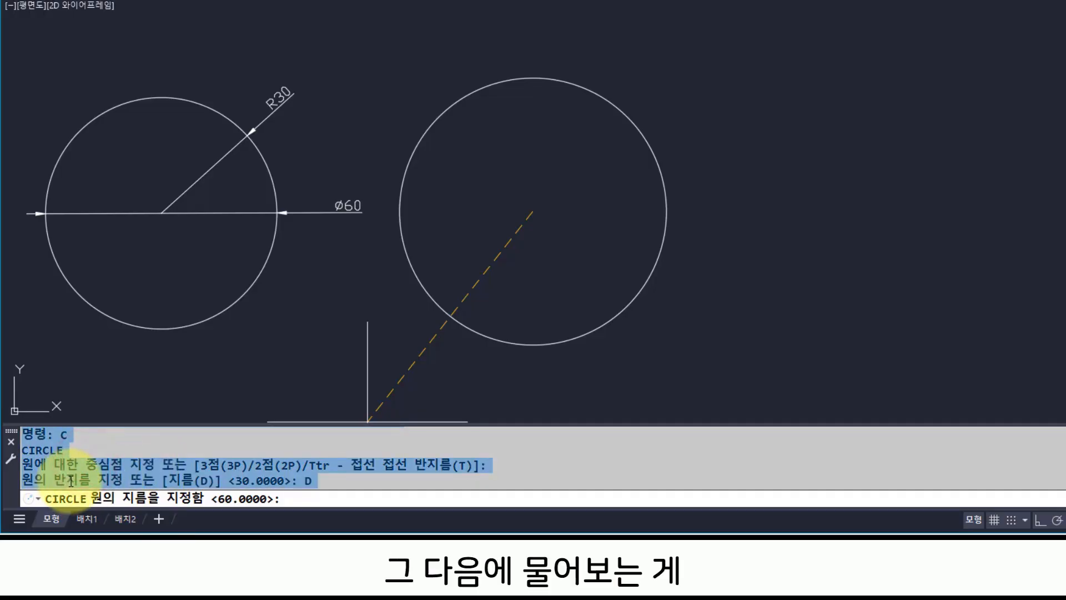
click(70, 481)
click(77, 481)
click(120, 481)
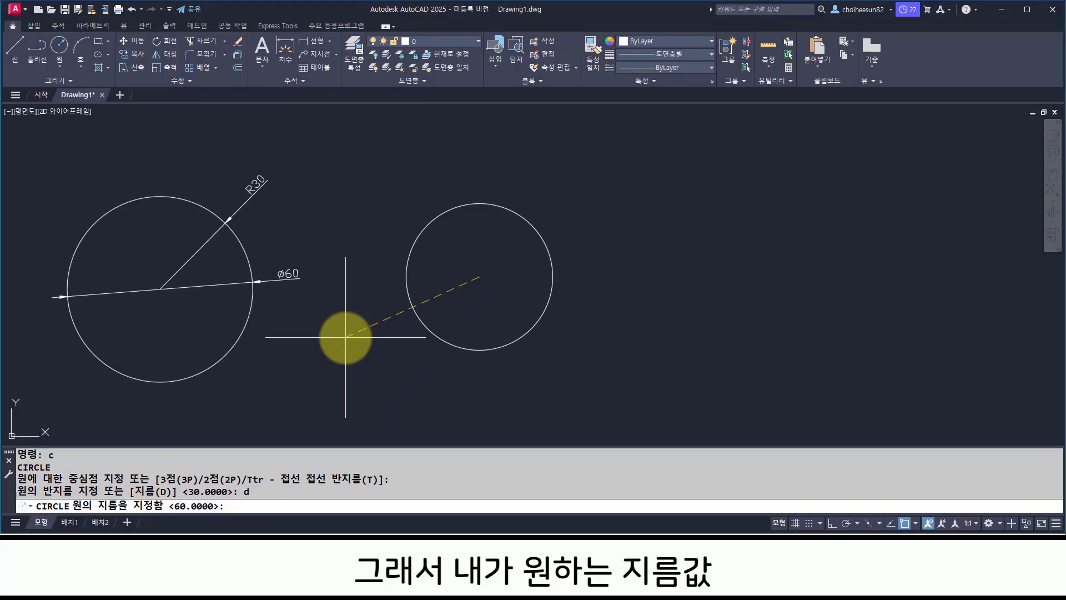
text(60)
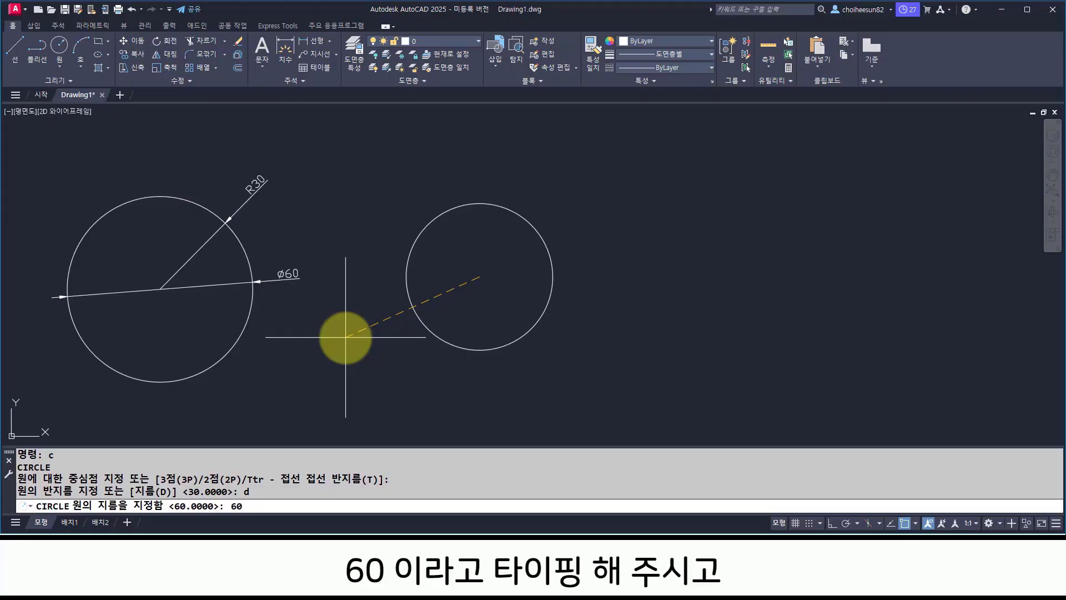
key(Return)
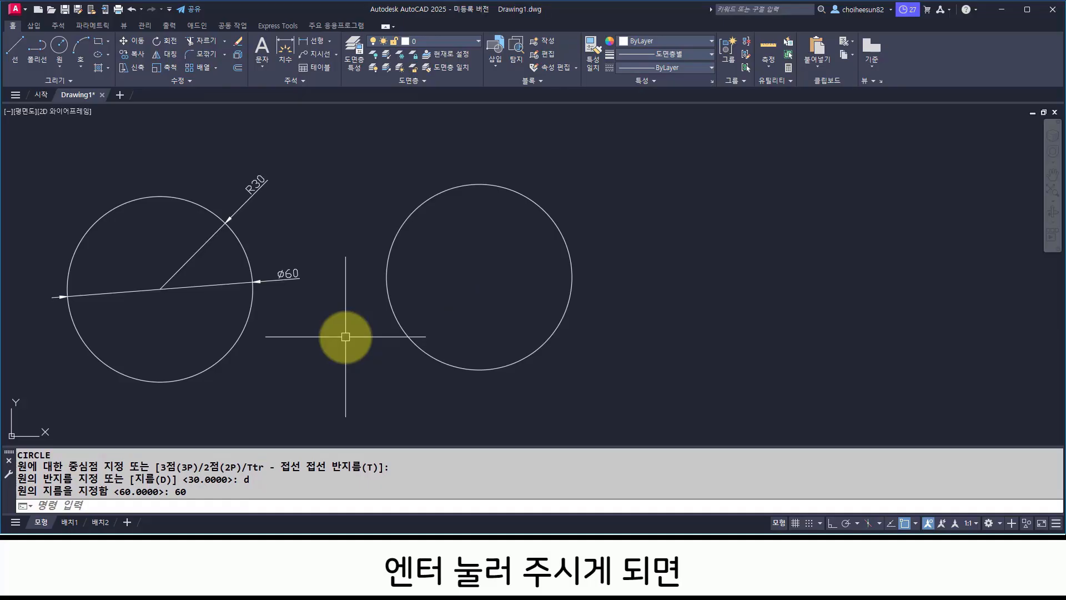
Add a diameter dimension to the right circle, placing its text outside at the lower right.
mouse_move(443, 285)
middle_down()
mouse_move(411, 293)
mouse_move(437, 282)
middle_up()
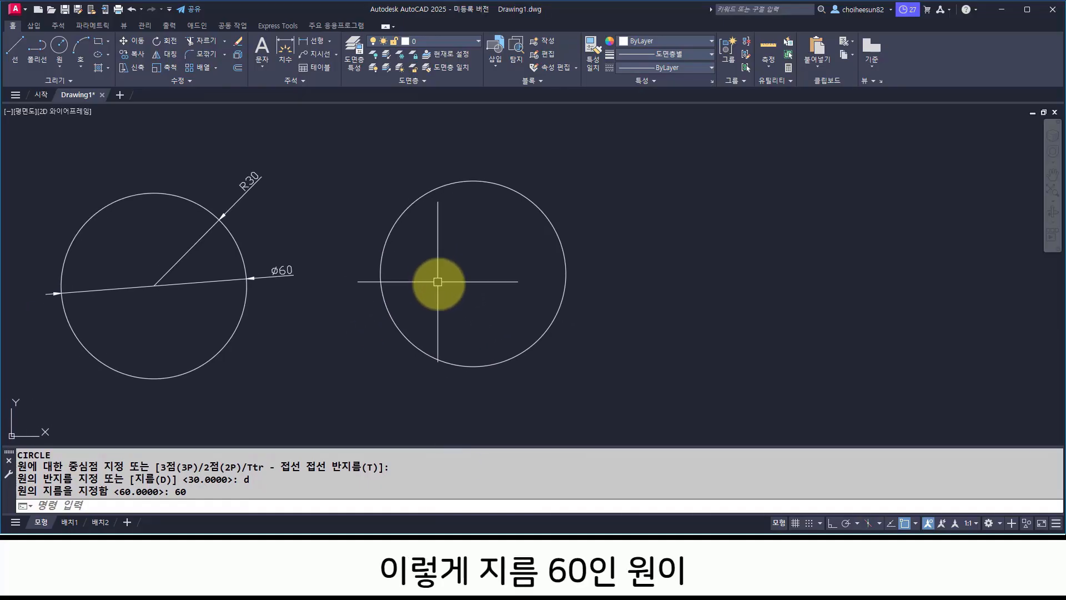
text(d)
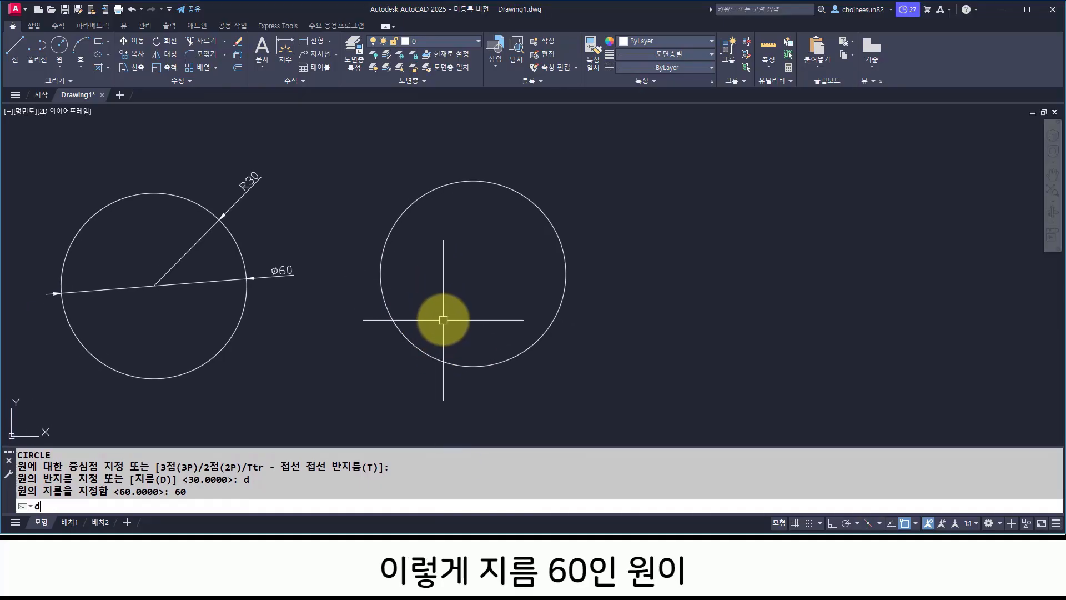
text(di)
key(Return)
click(563, 293)
click(603, 323)
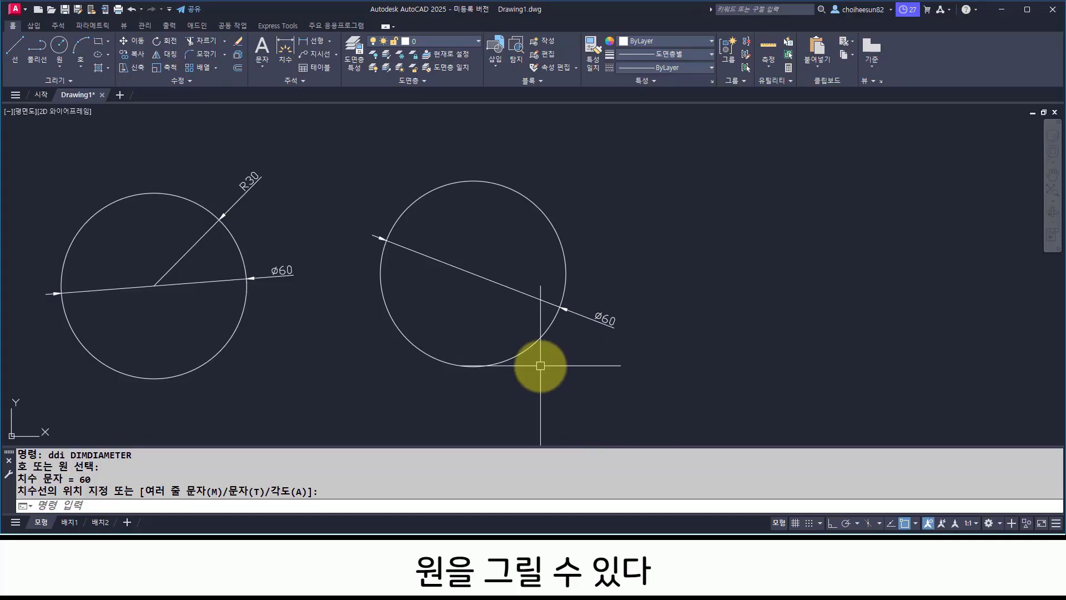
Erase both circles and all of their dimensions to clear the drawing.
click(408, 335)
text(e)
key(Return)
click(566, 344)
click(106, 183)
key(Return)
key(Escape)
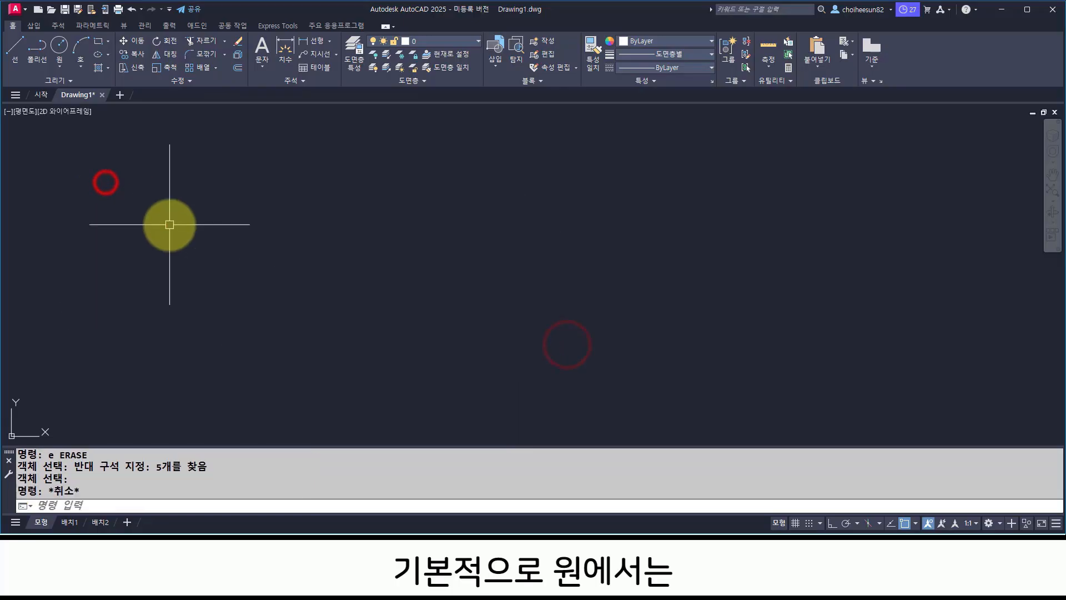
Draw a new circle of radius 30 in the empty drawing area.
key(Escape)
text(c)
key(Return)
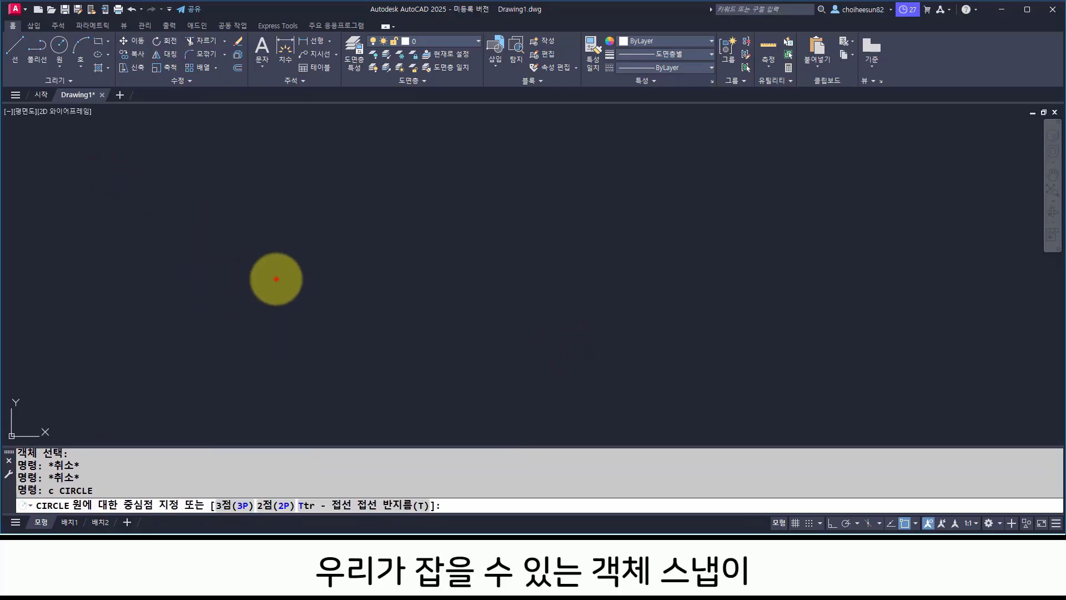
click(276, 279)
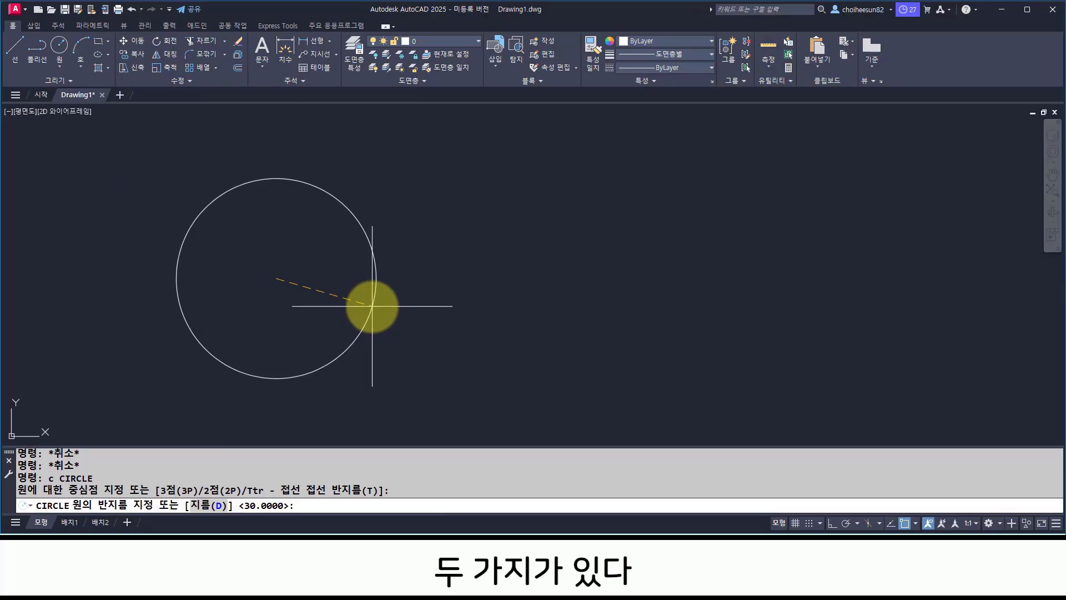
text(30)
key(Return)
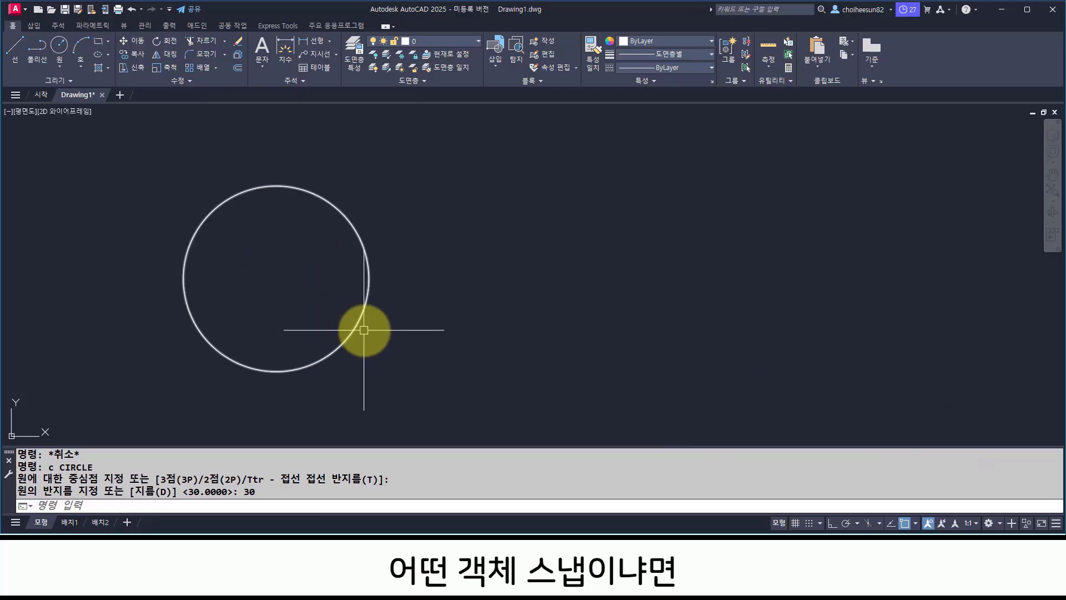
Try a line from the circle's centre and check which object snap modes are enabled.
middle_drag(383, 333, 495, 341)
text(1)
key(Return)
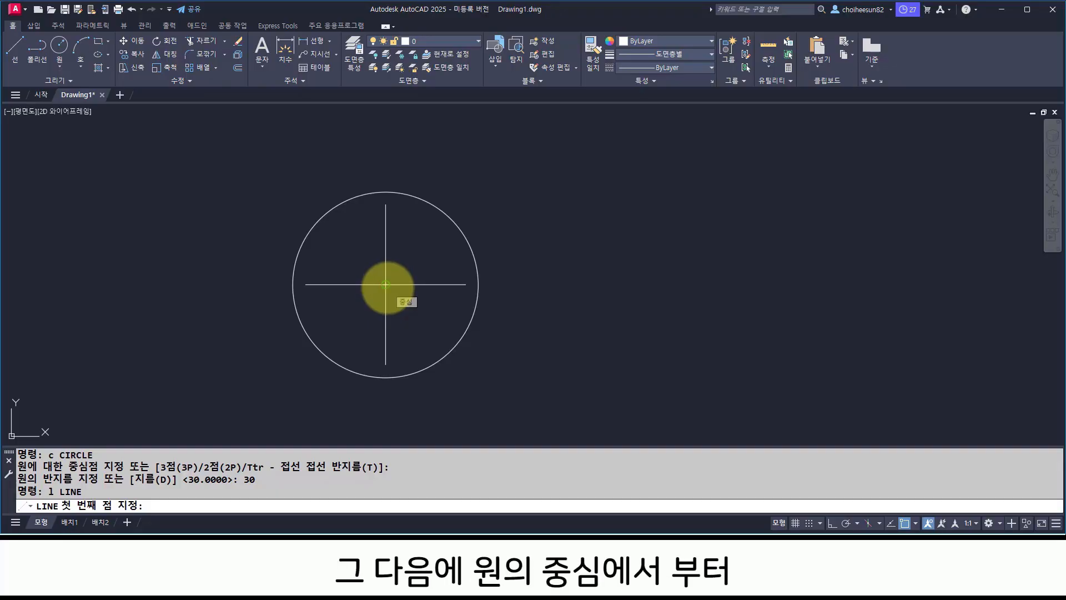
click(385, 284)
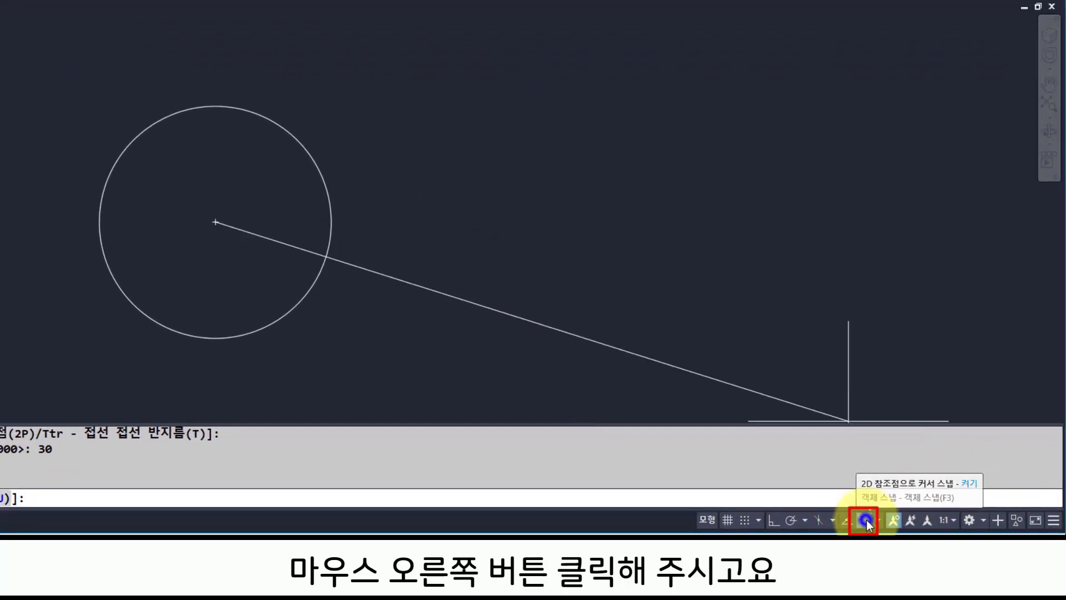
right_click(864, 522)
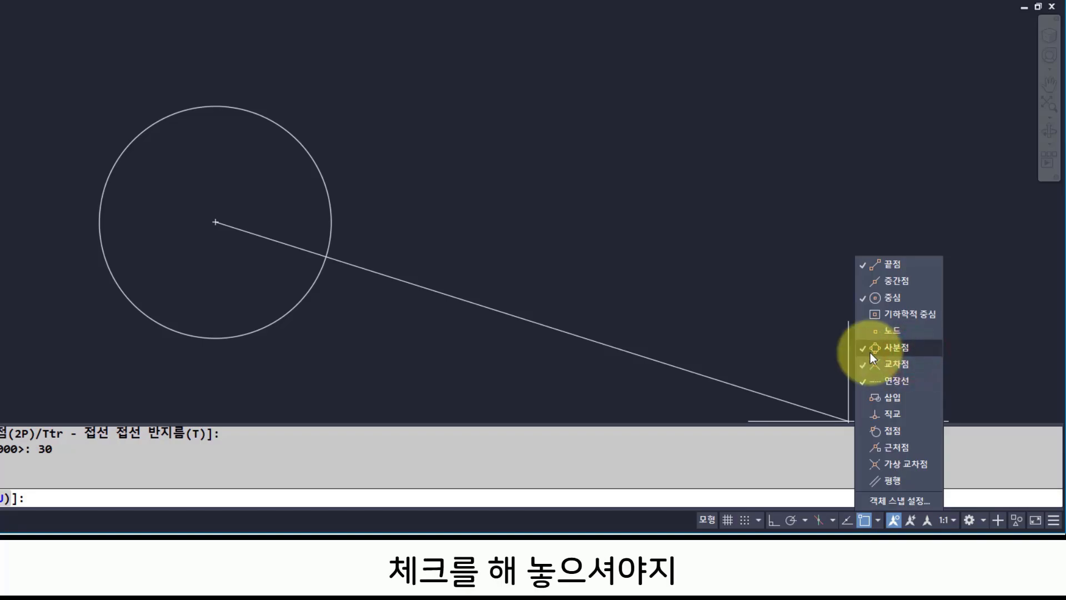
click(423, 321)
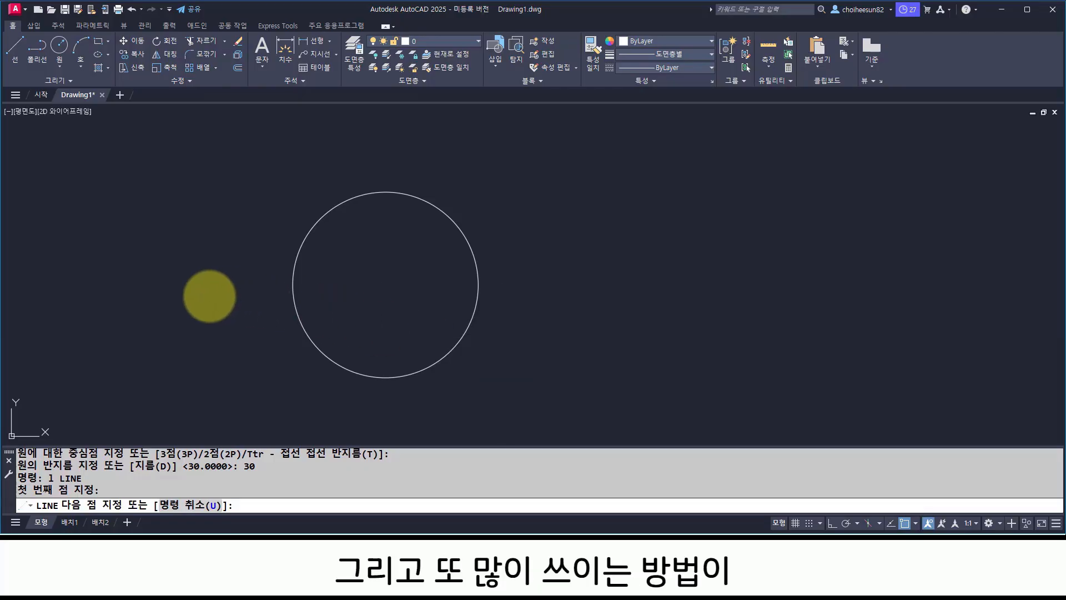
key(Escape)
key(Escape)
key(Escape)
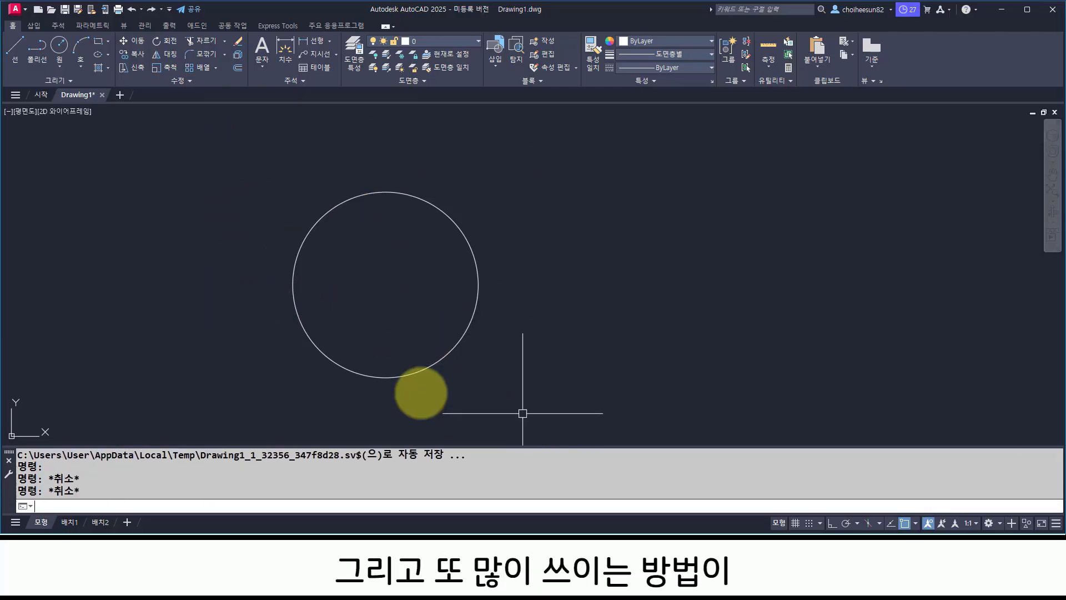
Erase the radius 30 circle to clear the drawing area.
text(e)
key(Return)
click(462, 395)
click(332, 314)
key(Return)
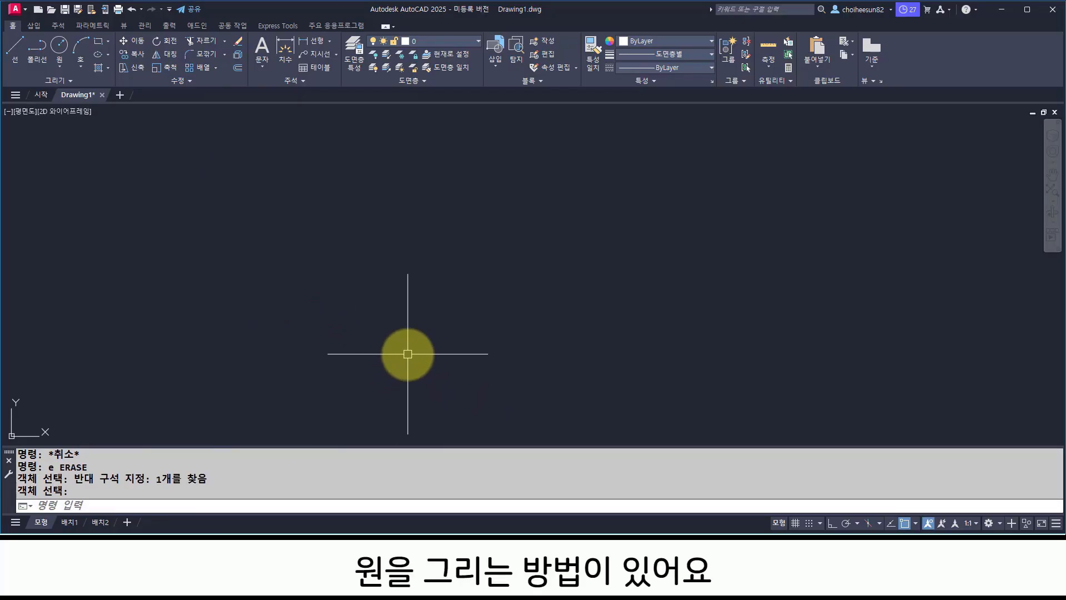
Draw a closed scalene triangle from three connected line segments, ending at its top starting vertex.
text(1)
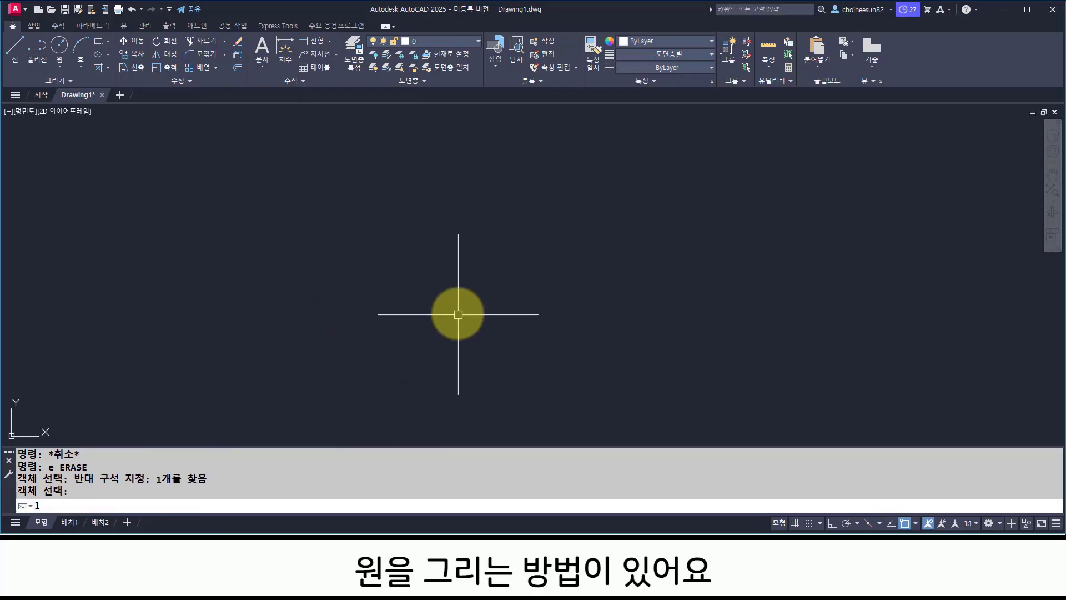
key(Escape)
text(1)
key(Return)
click(331, 217)
click(212, 299)
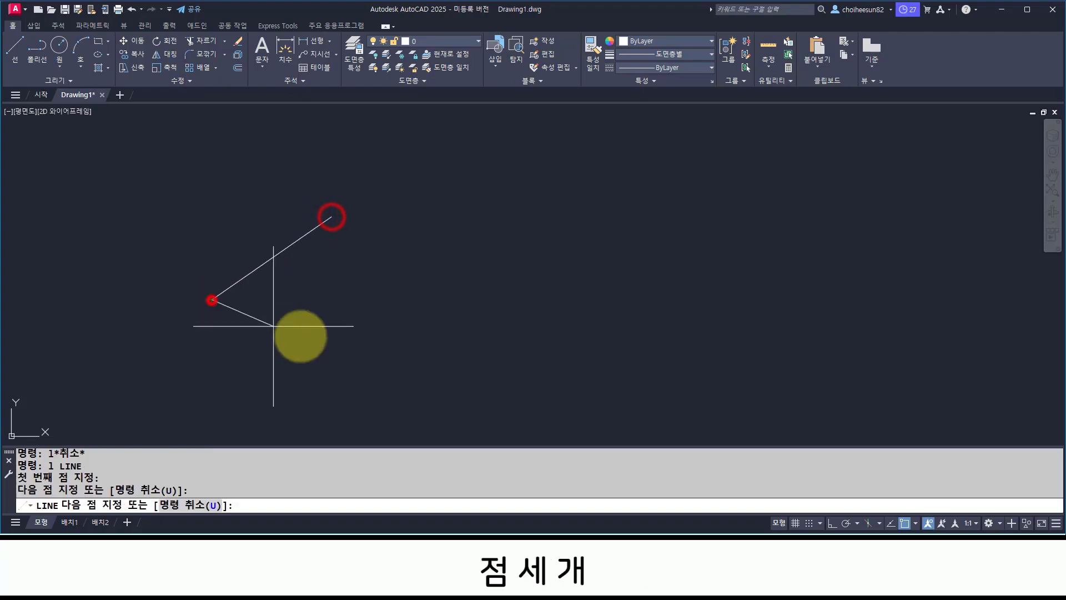
click(420, 352)
click(331, 217)
key(Return)
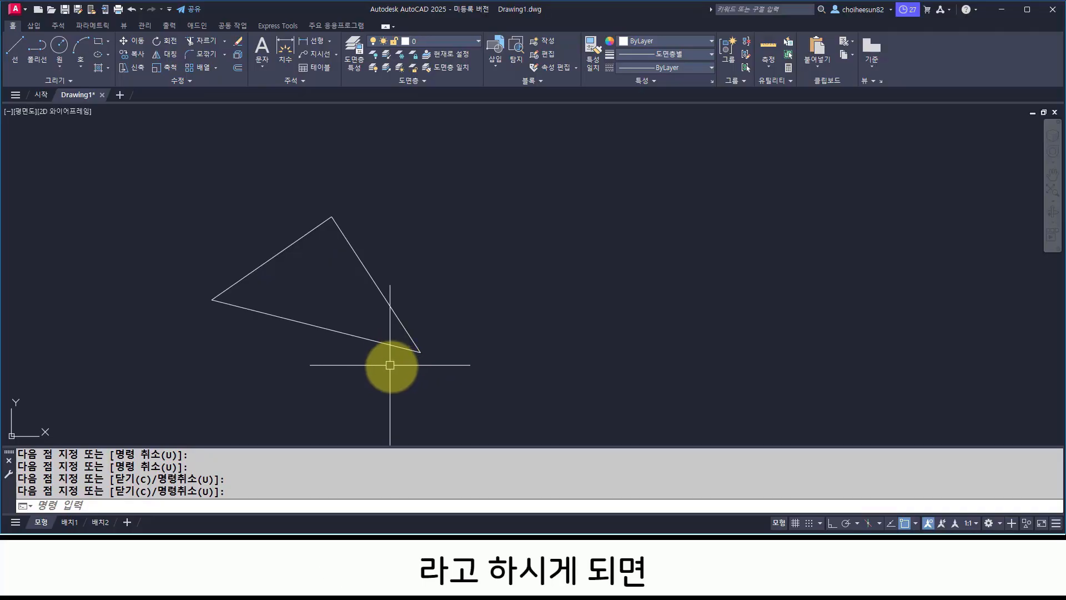
Draw a circle through the triangle's three vertices using the Circle command's 3P option.
text(c)
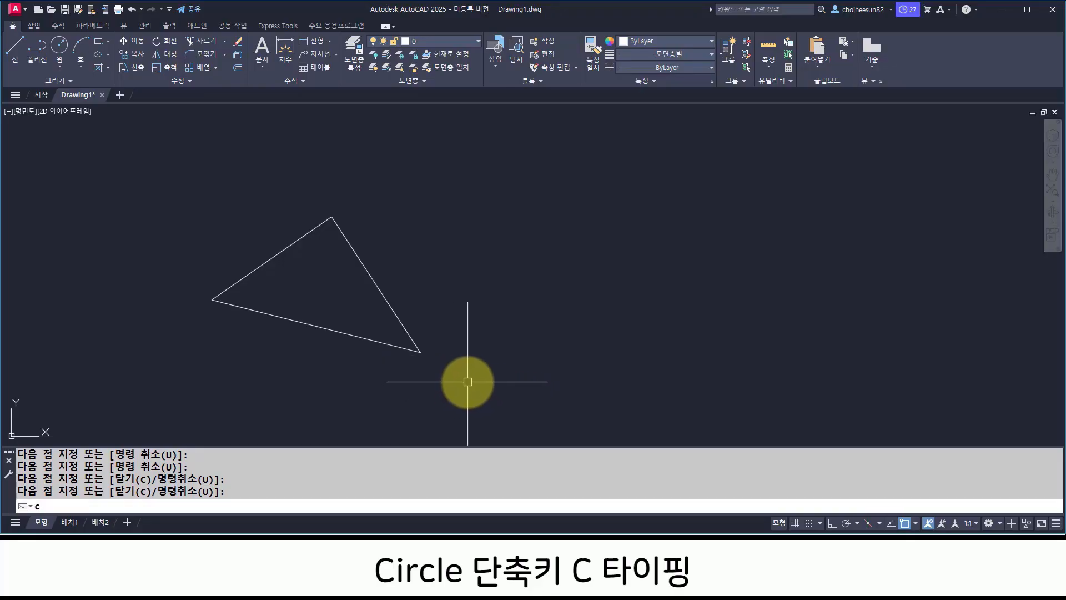
key(Return)
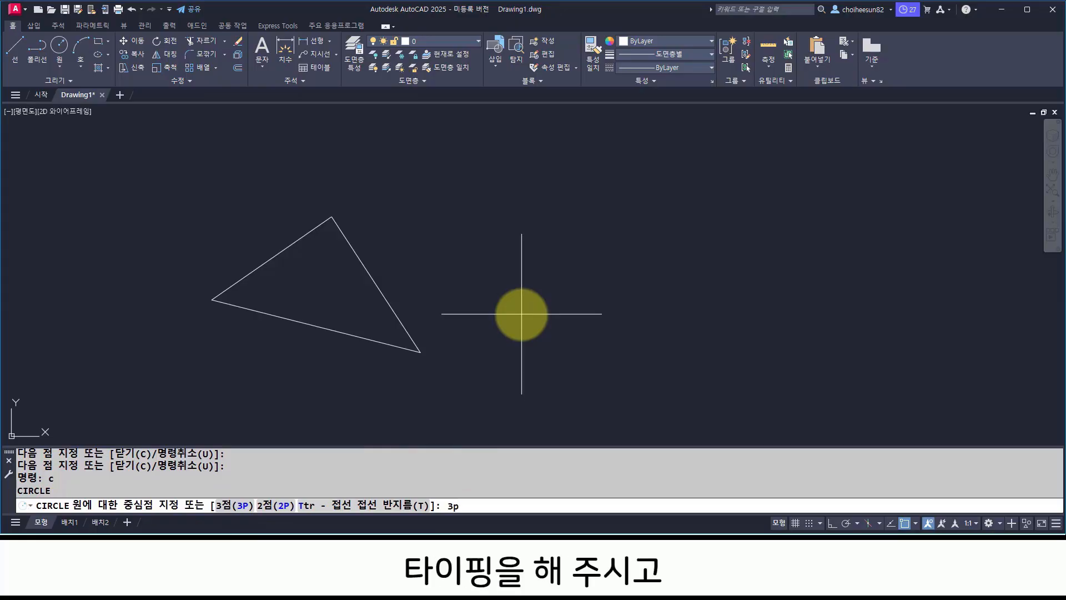
key(Return)
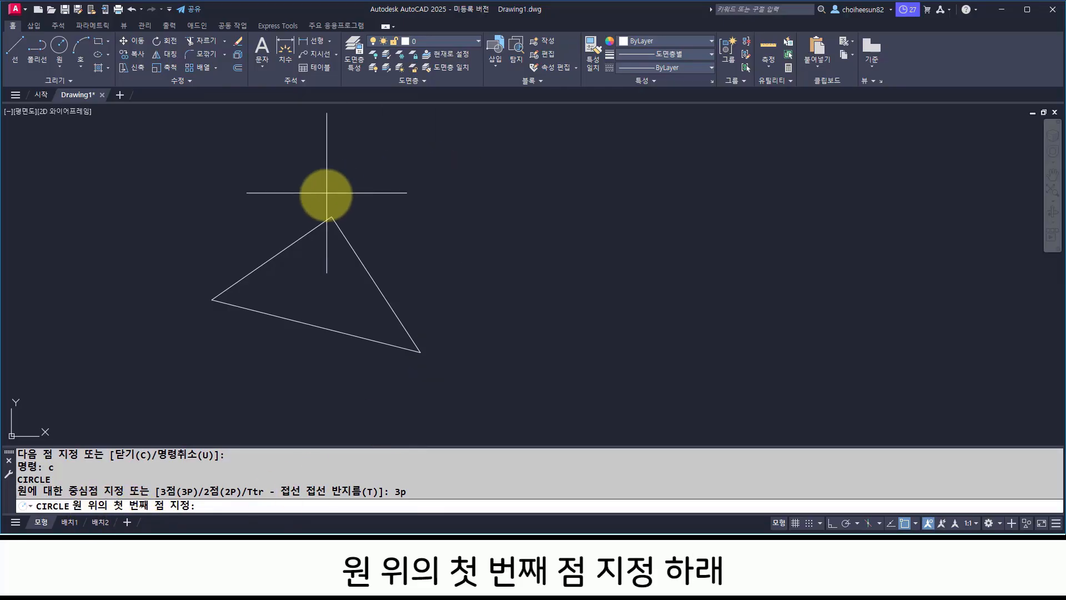
click(332, 216)
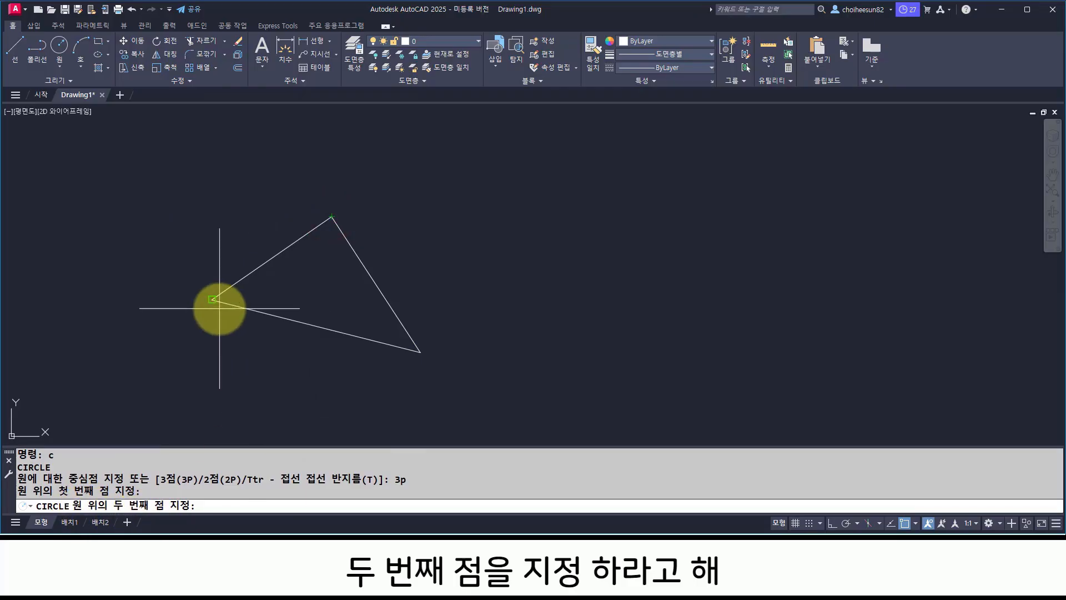
click(211, 299)
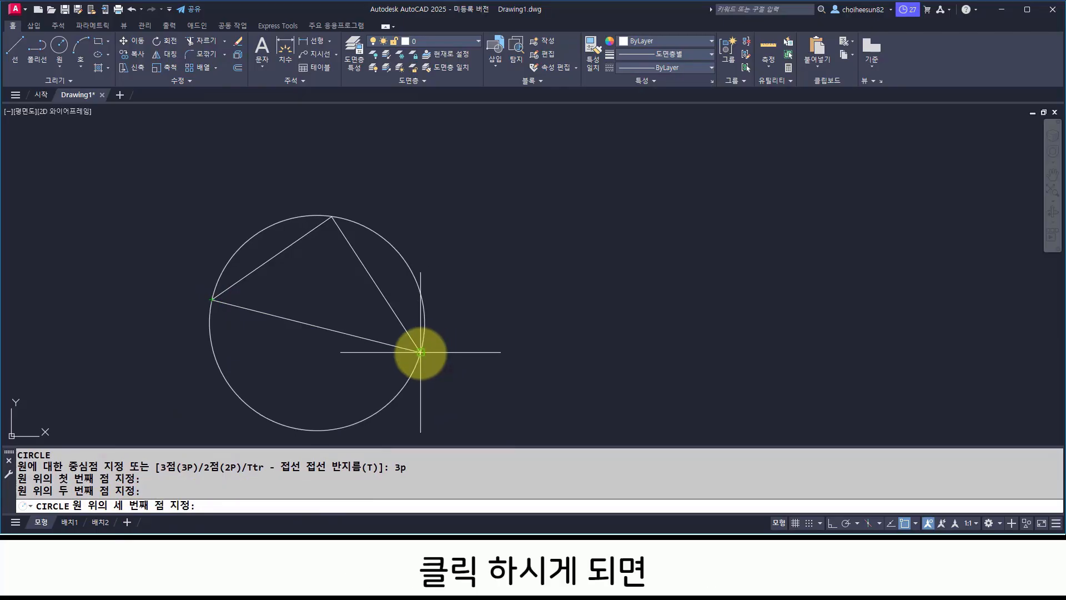
click(420, 353)
middle_drag(310, 288, 318, 241)
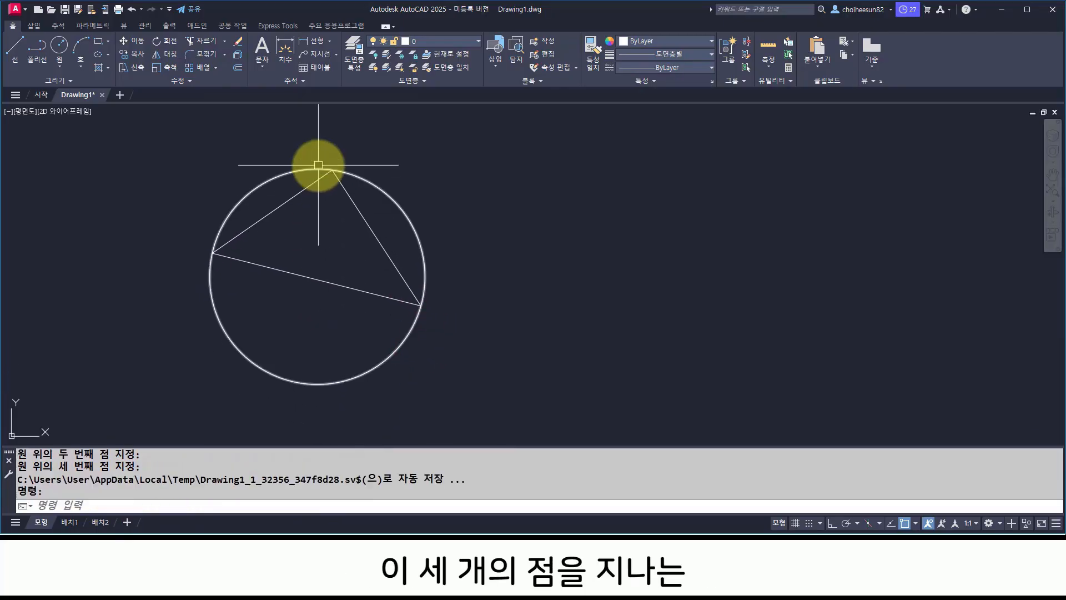
click(409, 340)
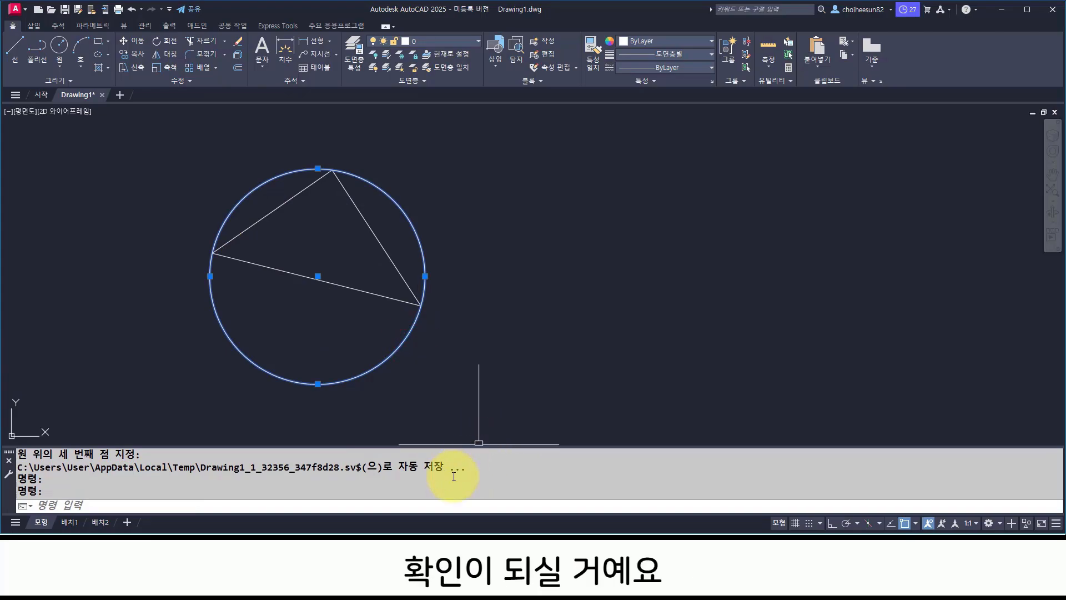
key(Escape)
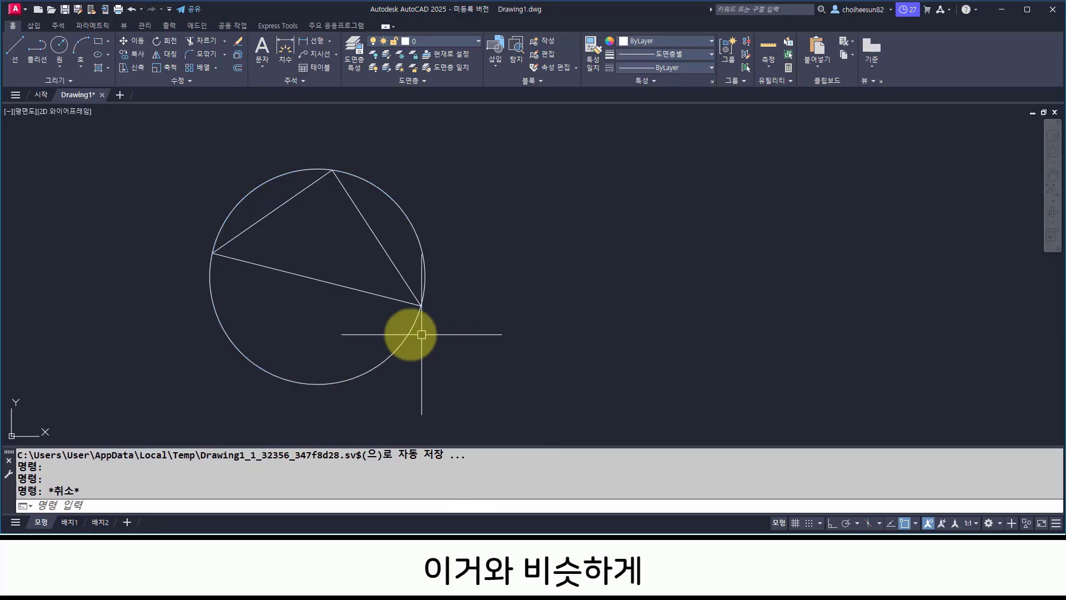
Draw a single slanted line rising to the right in the empty area beside the circumscribed triangle.
middle_drag(421, 334, 186, 334)
text(l)
key(Return)
click(283, 320)
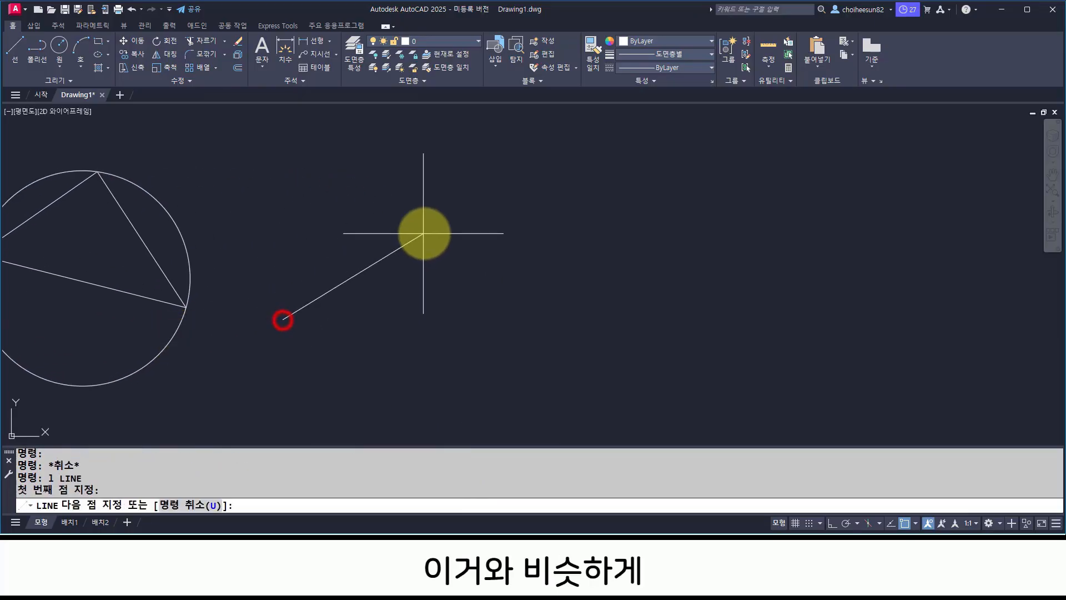
click(441, 223)
key(Return)
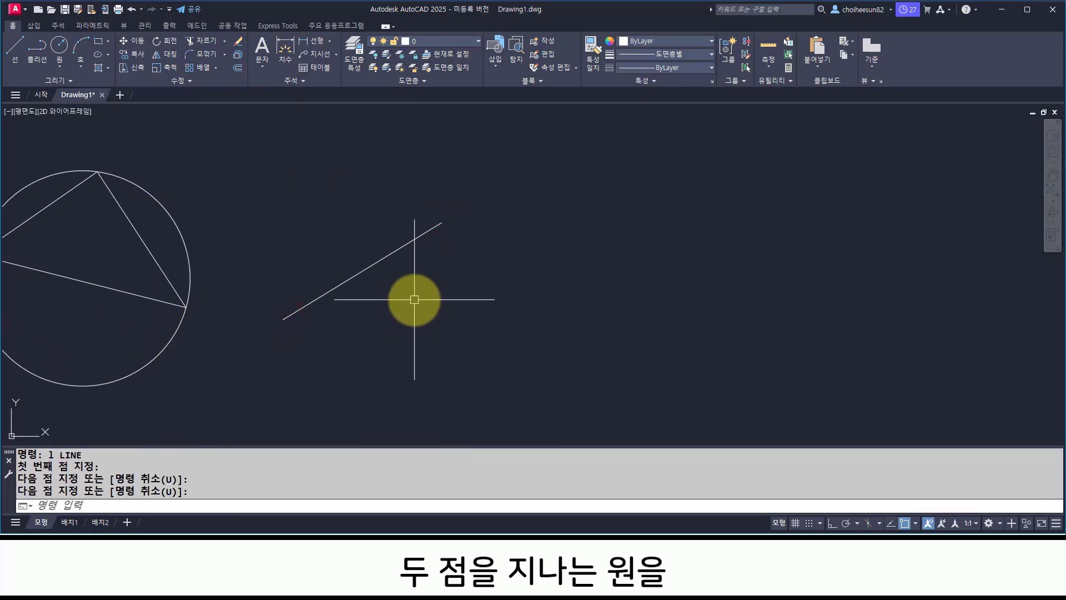
click(336, 293)
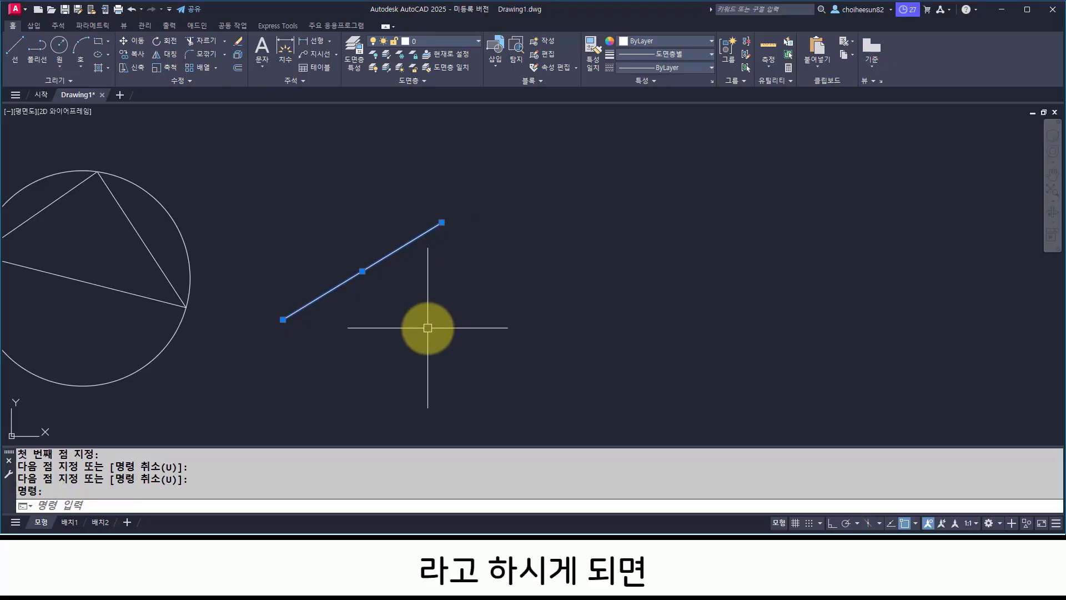
key(Escape)
Draw a circle with the 2P option, using the slanted line's two endpoints as its diameter.
text(c)
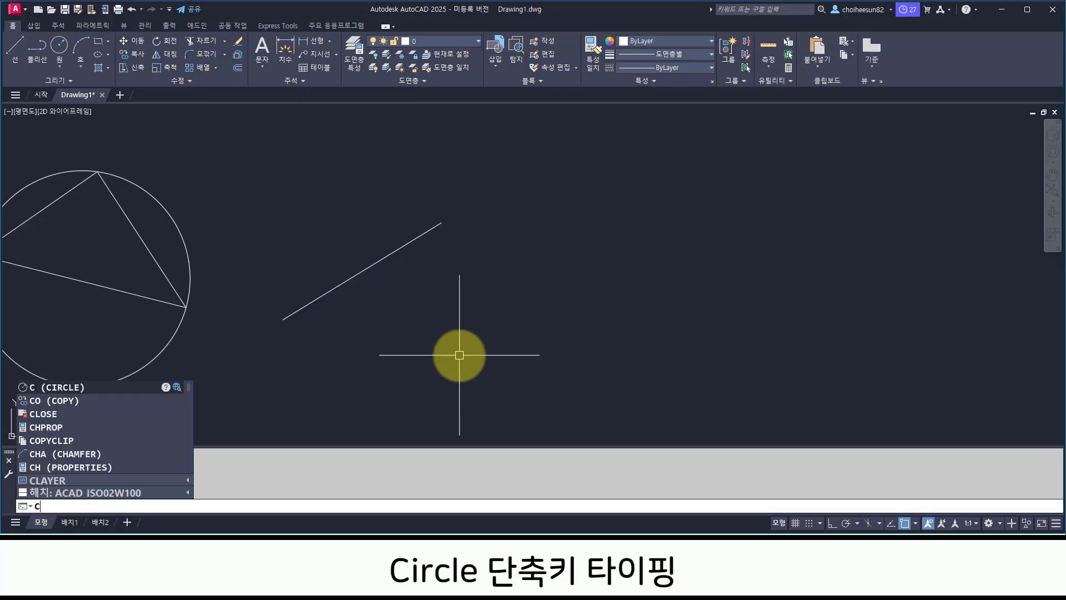
key(Return)
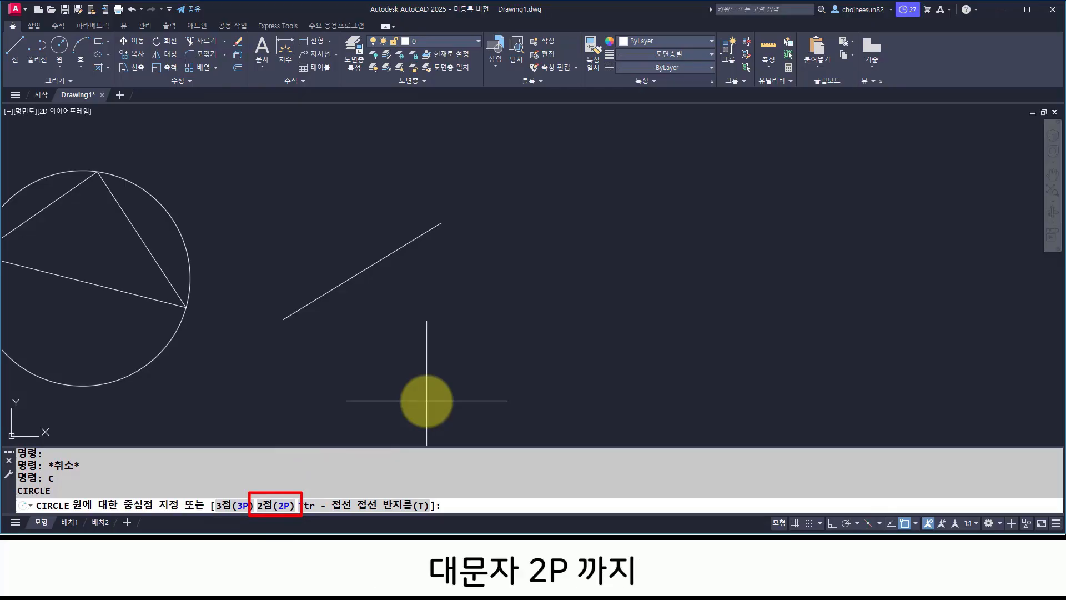
text(2p)
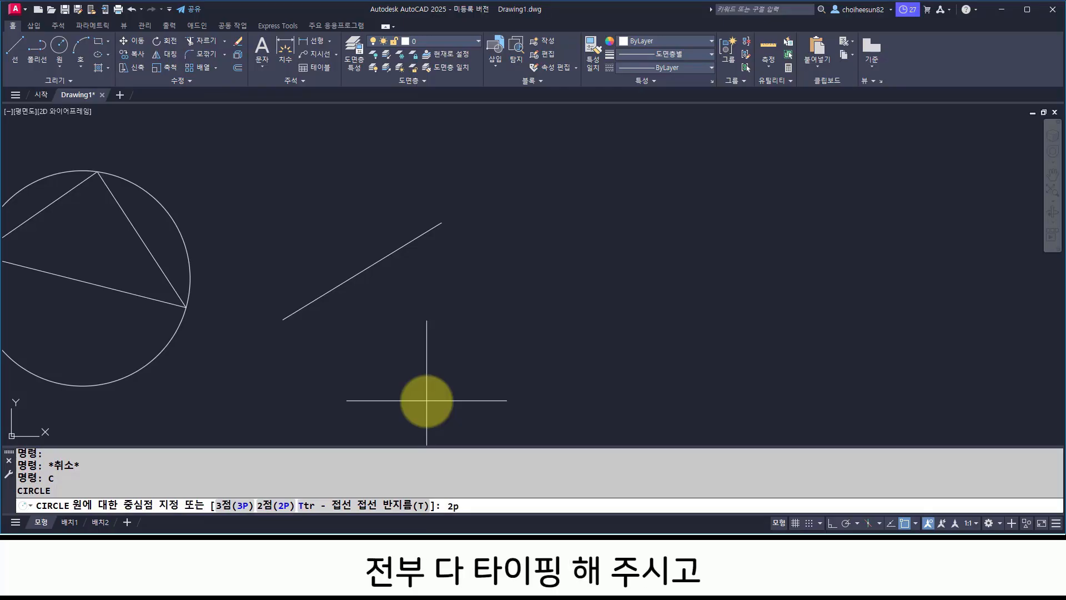
key(Return)
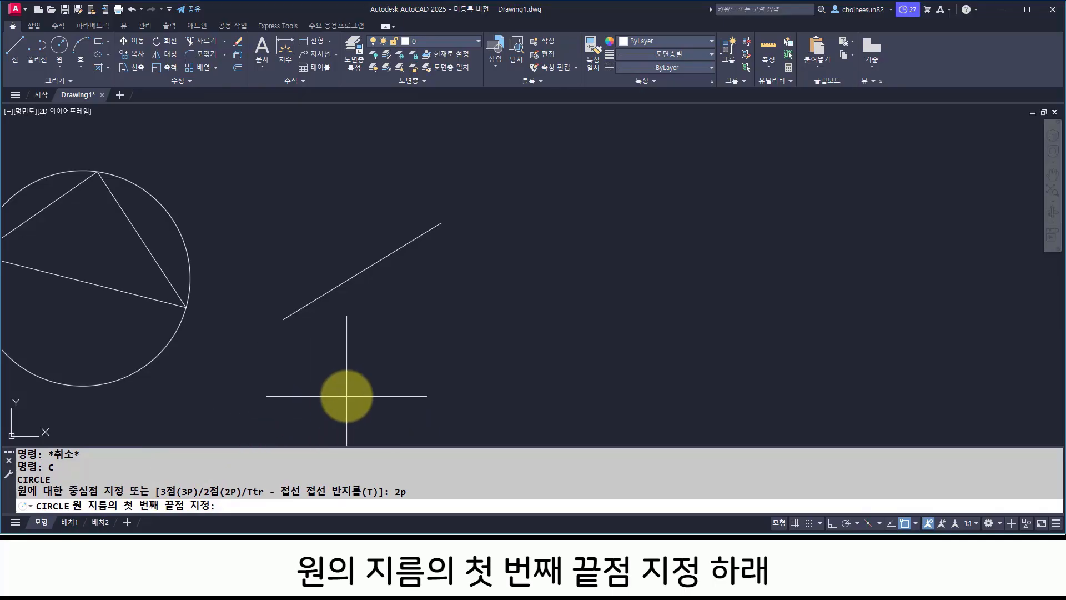
click(283, 322)
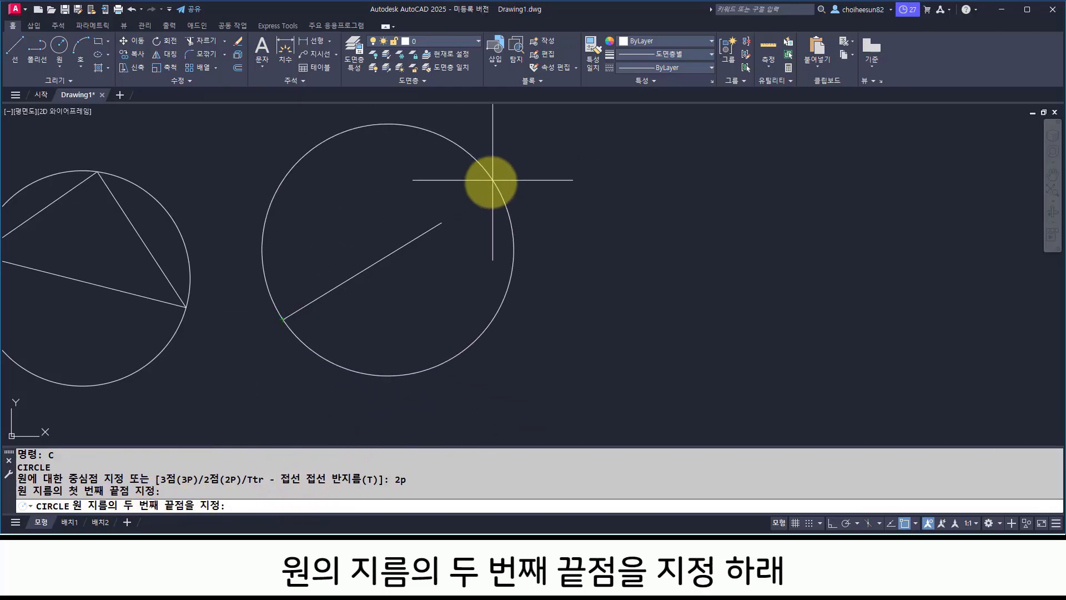
click(441, 223)
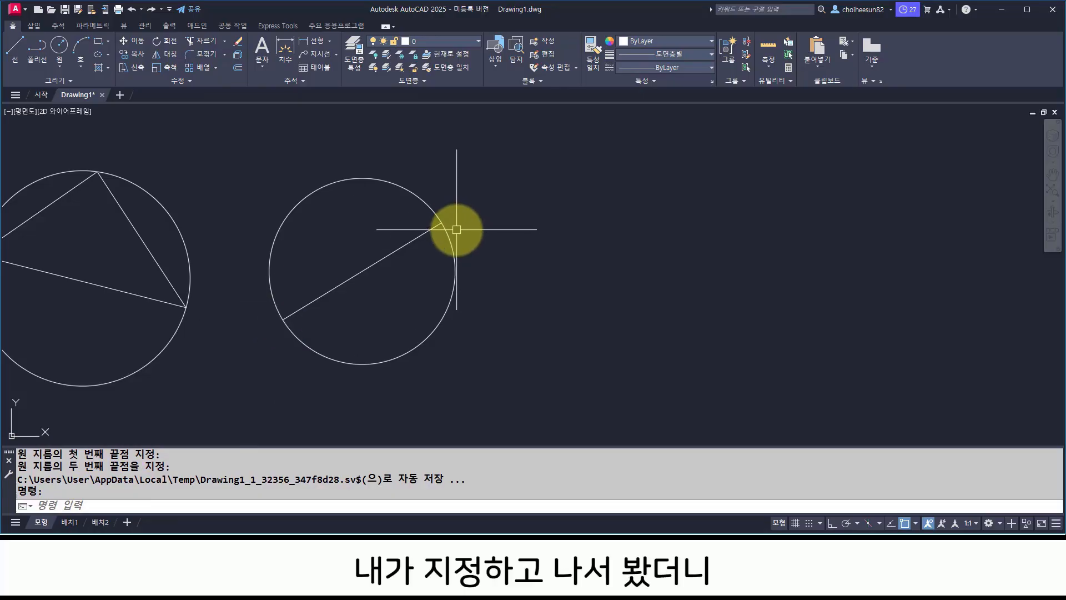
click(418, 237)
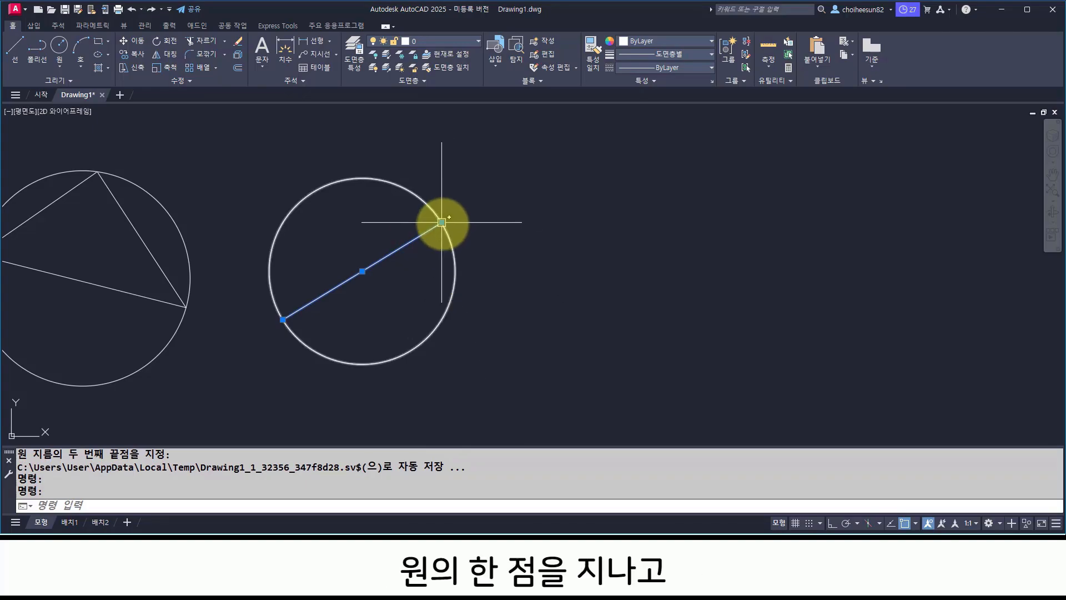
mouse_move(442, 223)
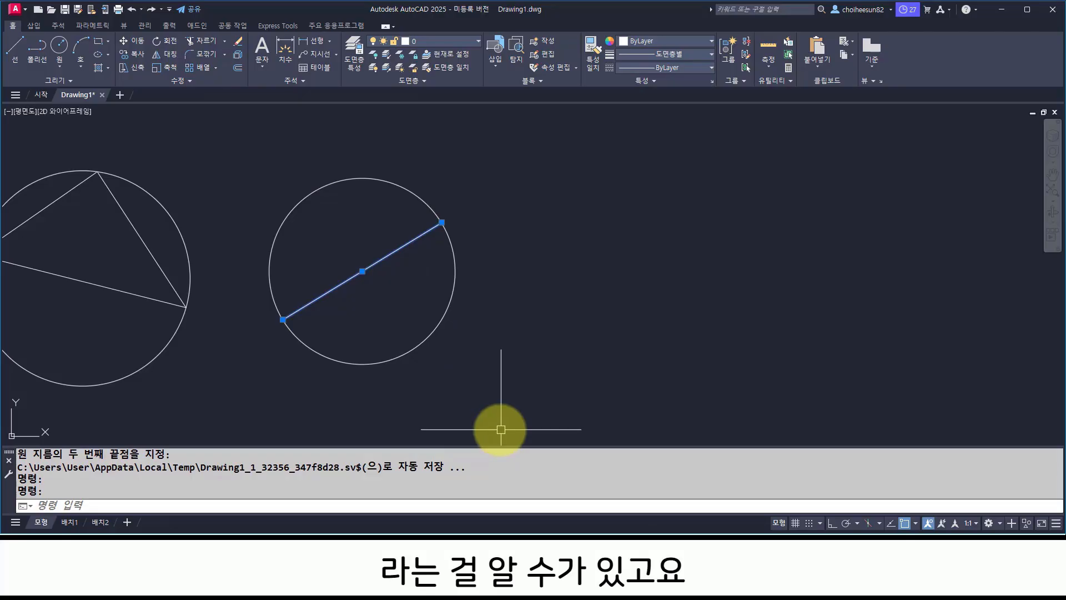
scroll(355, 477, up, 2)
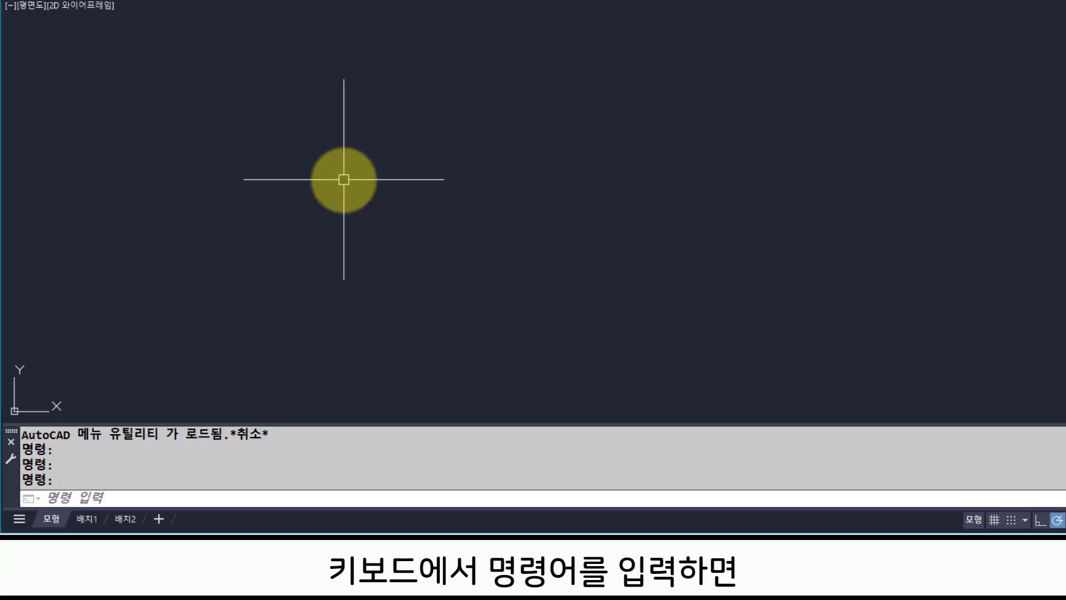
text(line)
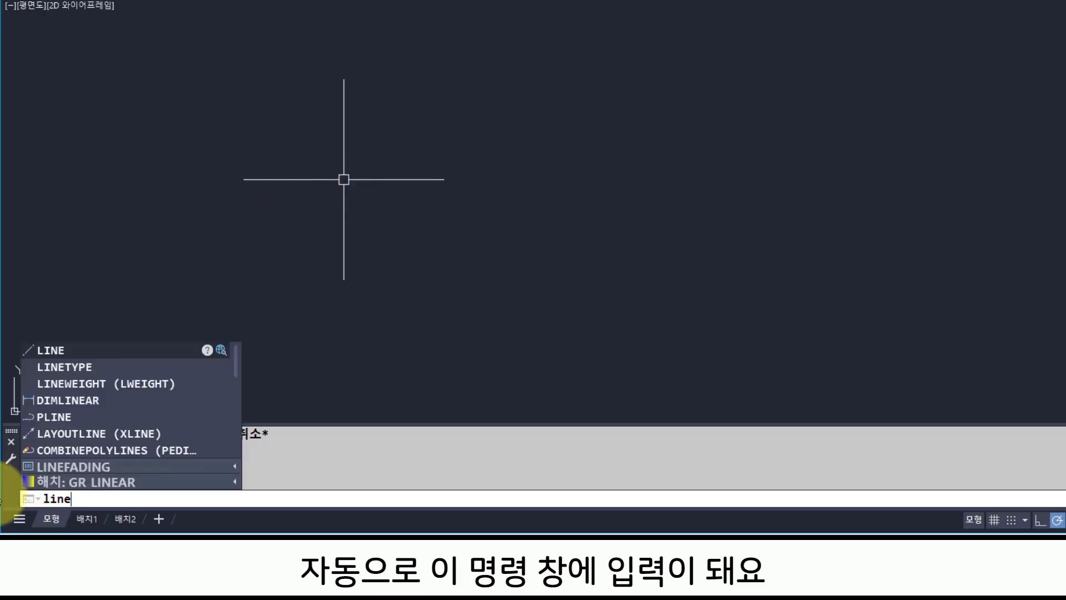
key(Escape)
key(Escape)
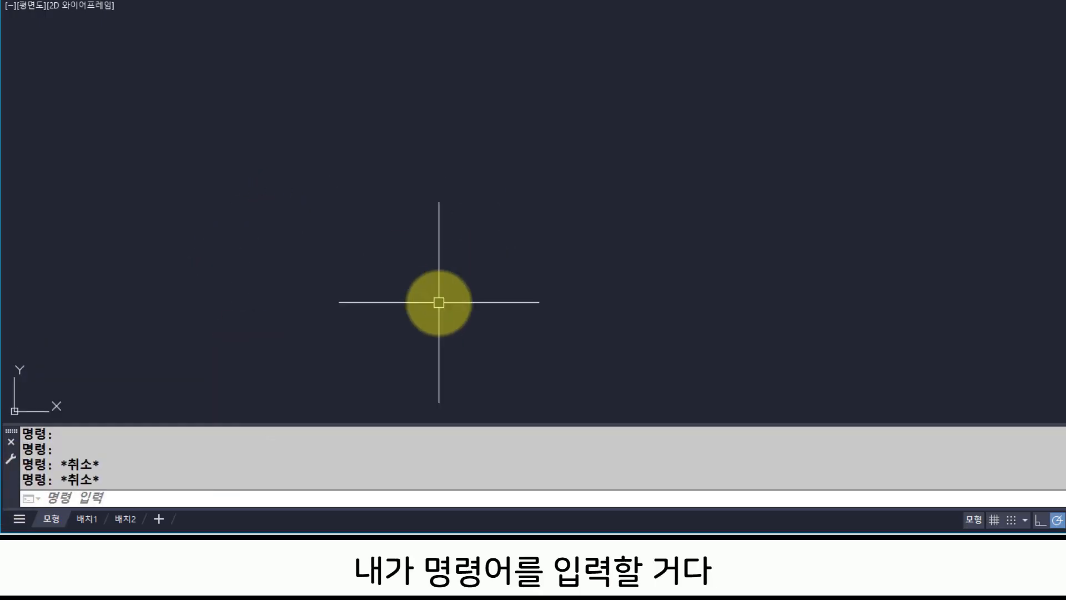
click(50, 498)
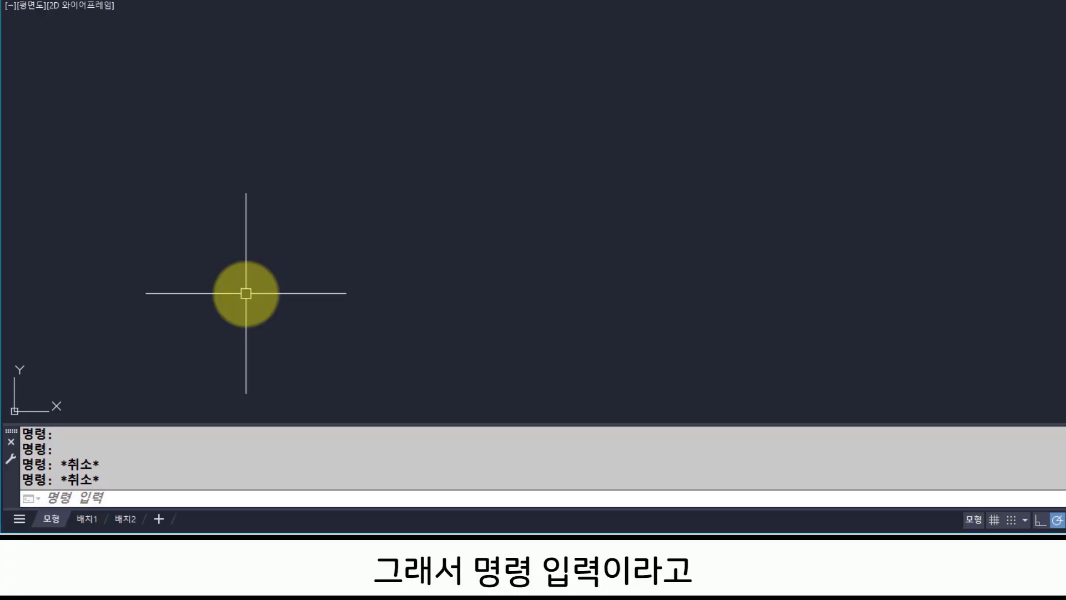
key(Escape)
key(Escape)
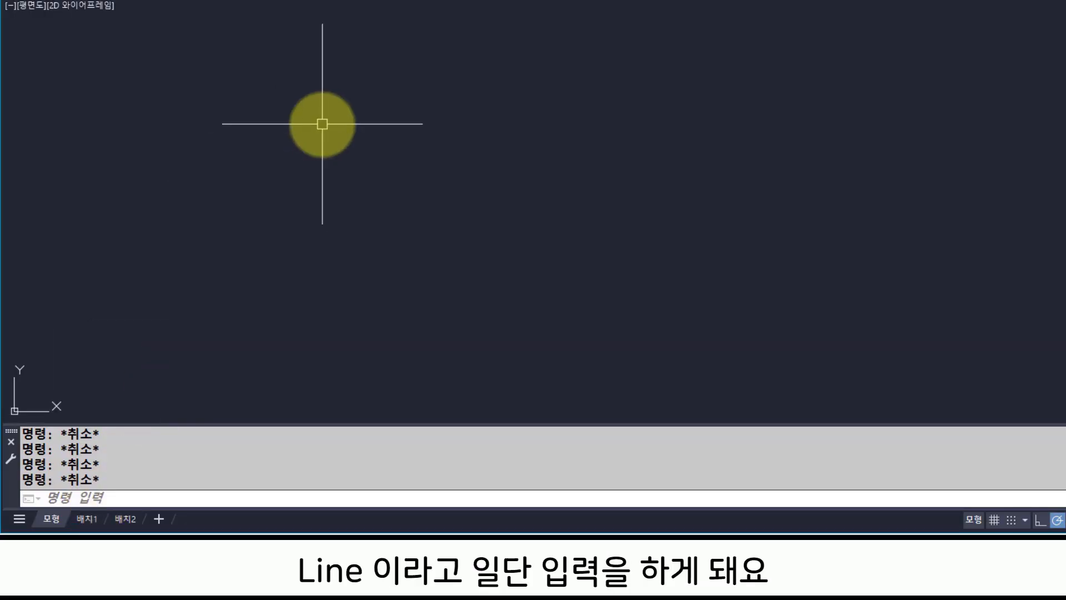
Draw a single slanted line rising to the right with the LINE command, and check it by selecting and deselecting it.
text(line)
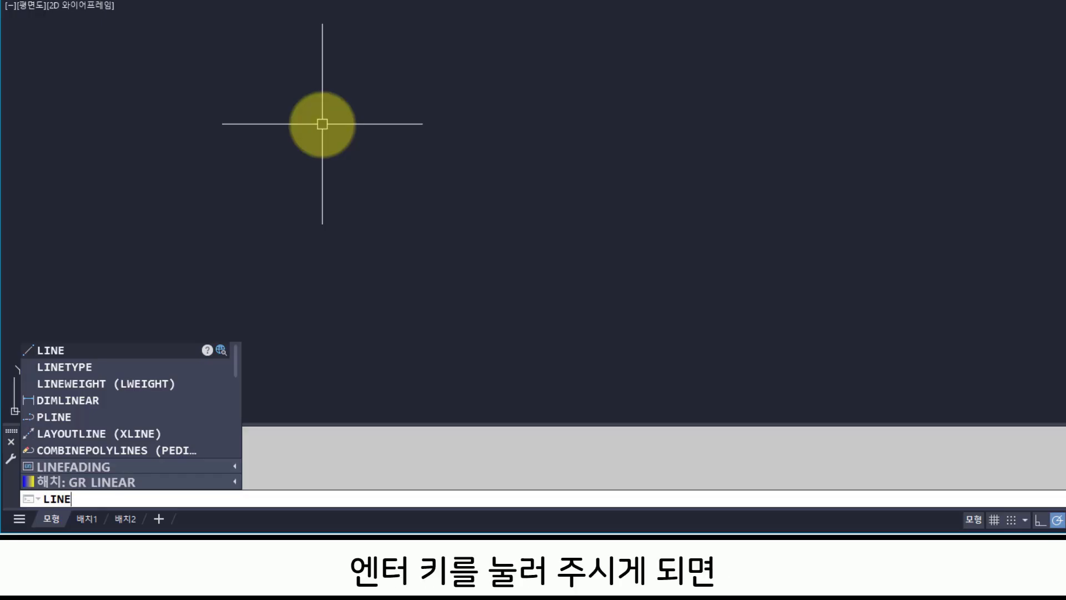
key(Return)
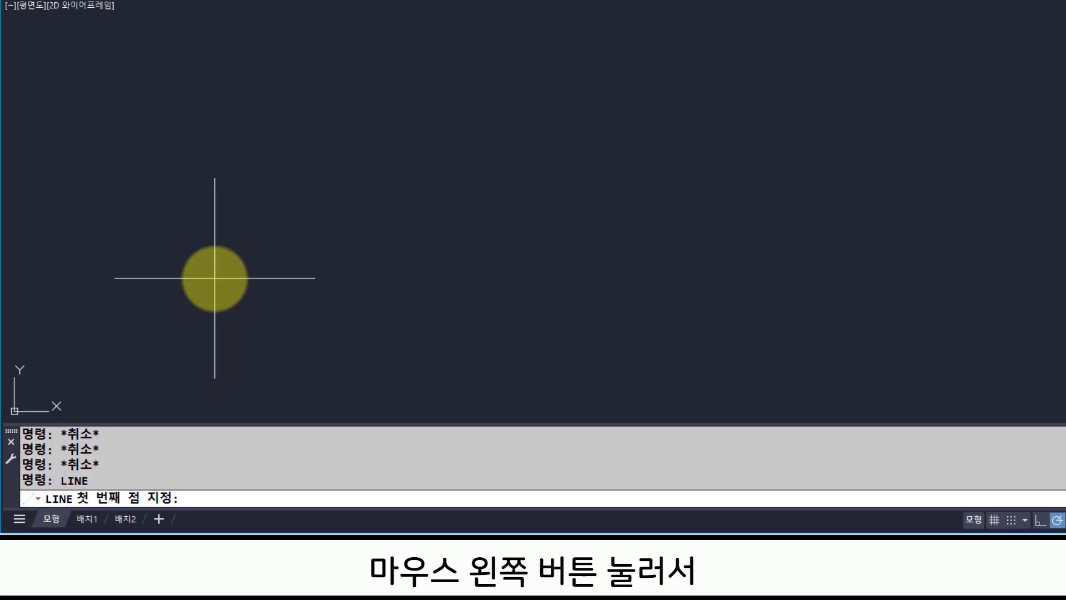
click(215, 278)
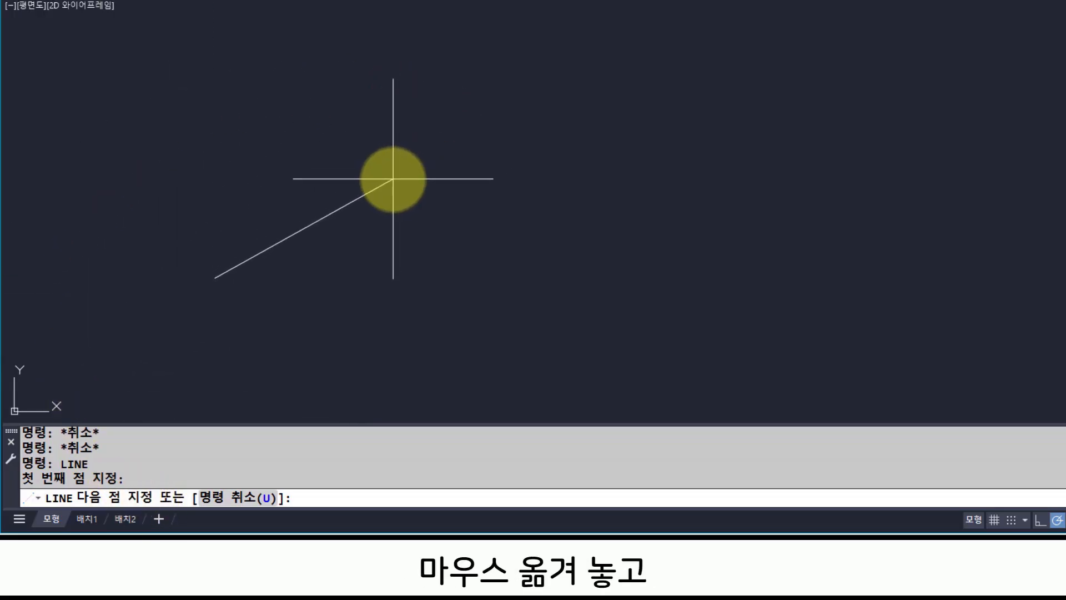
click(393, 179)
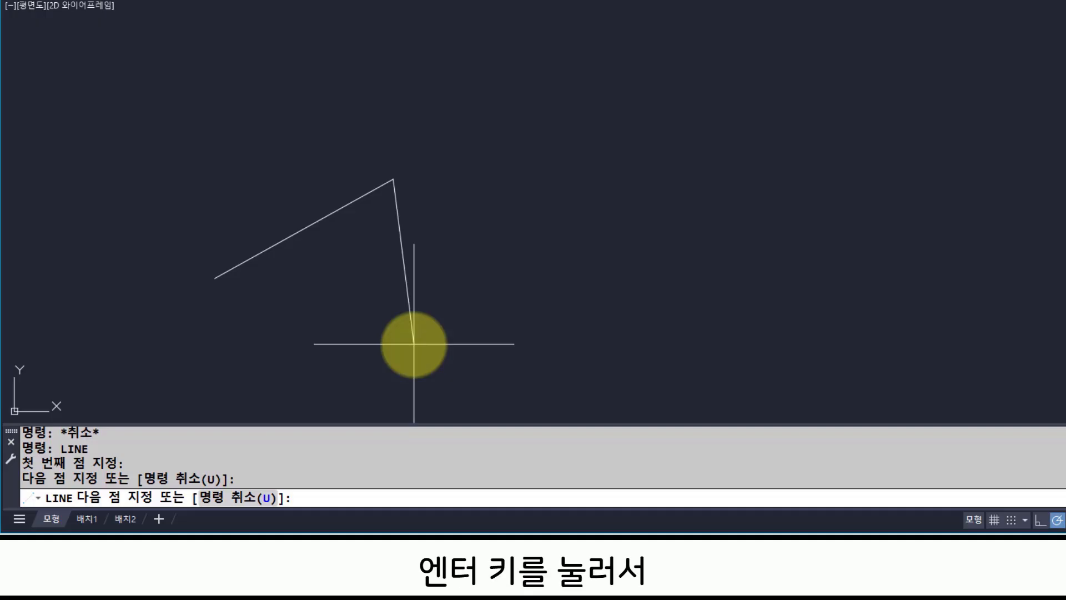
key(Return)
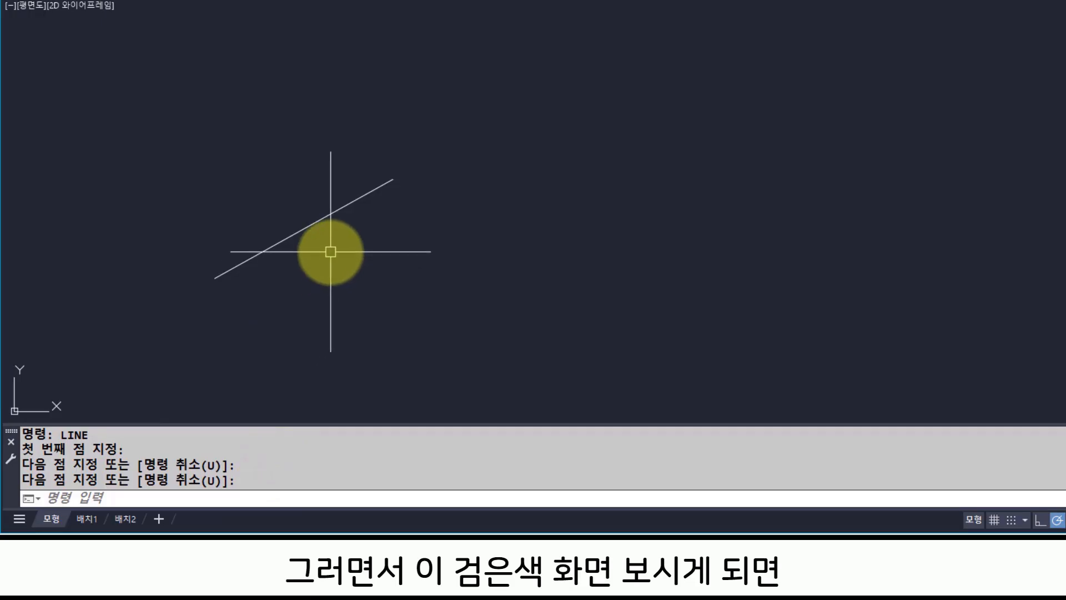
click(315, 222)
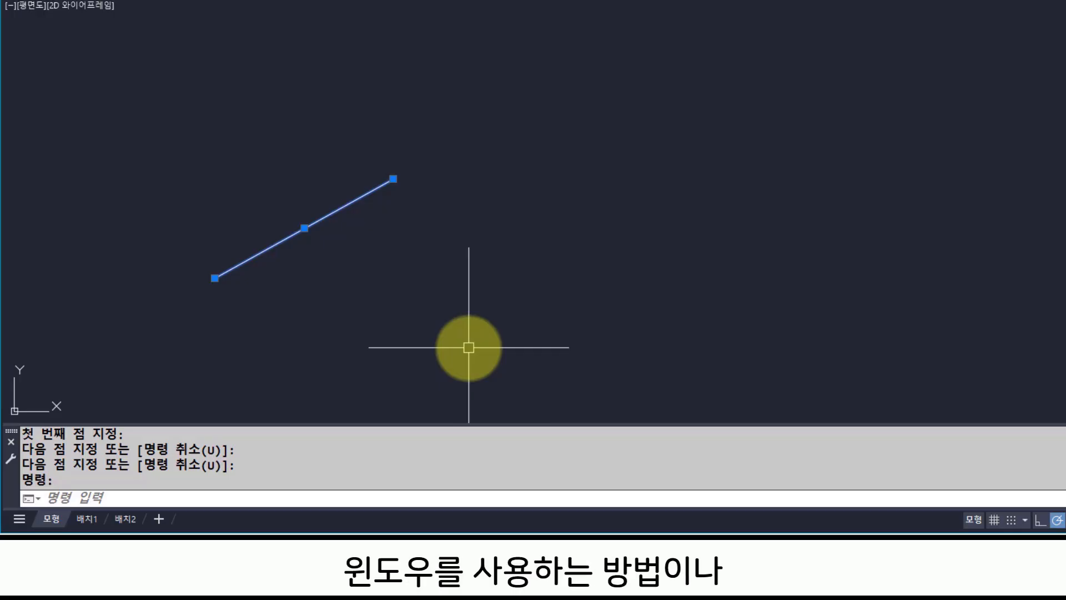
key(Escape)
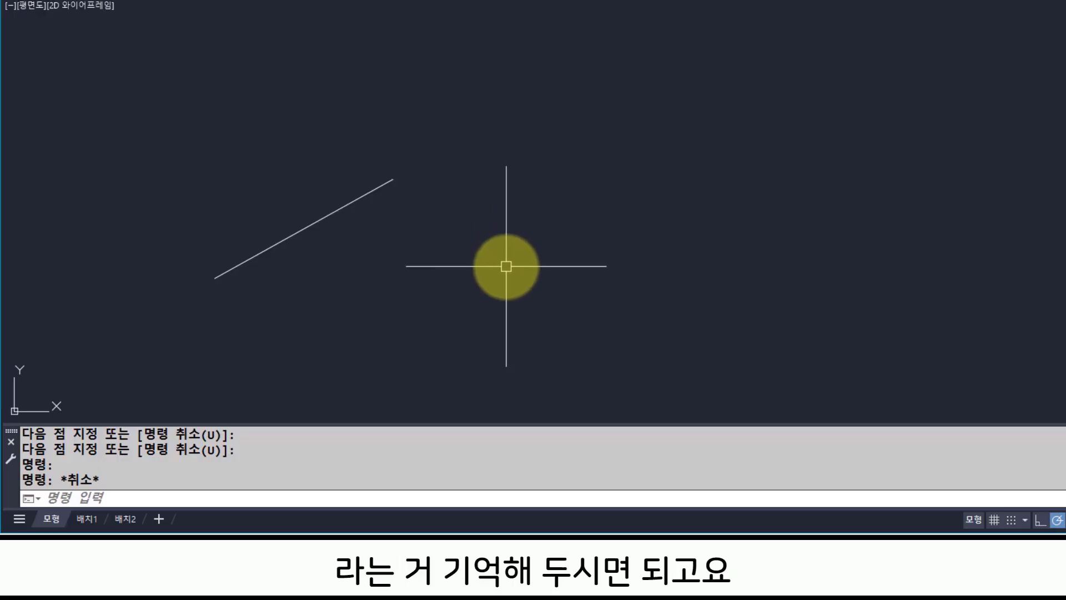
Erase the slanted line using a crossing selection window.
key(Escape)
text(e)
key(Return)
click(405, 291)
click(216, 187)
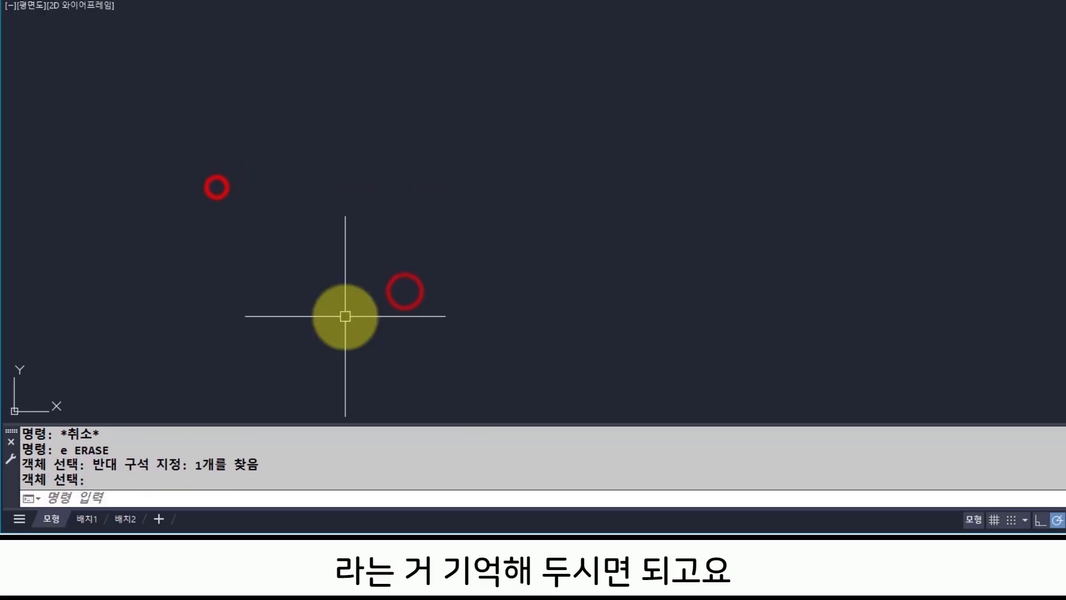
key(Escape)
key(Escape)
key(Escape)
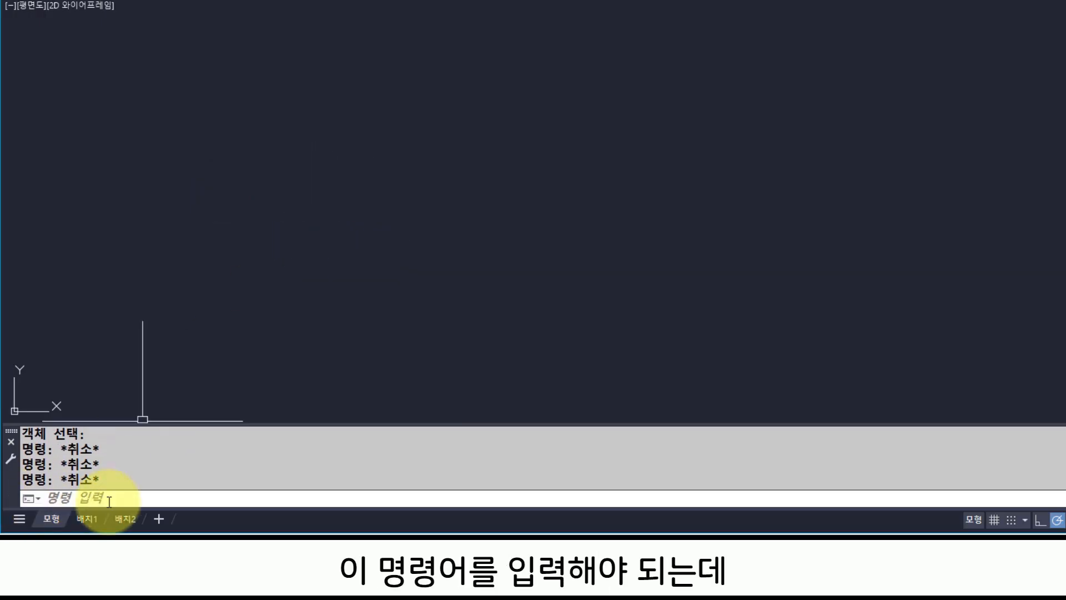
click(250, 346)
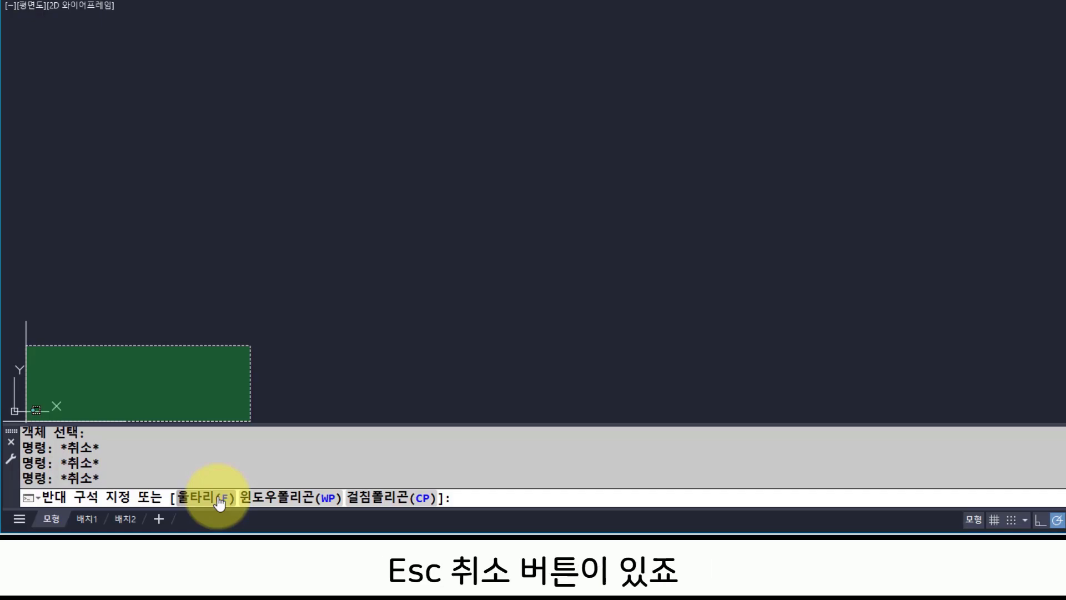
key(Escape)
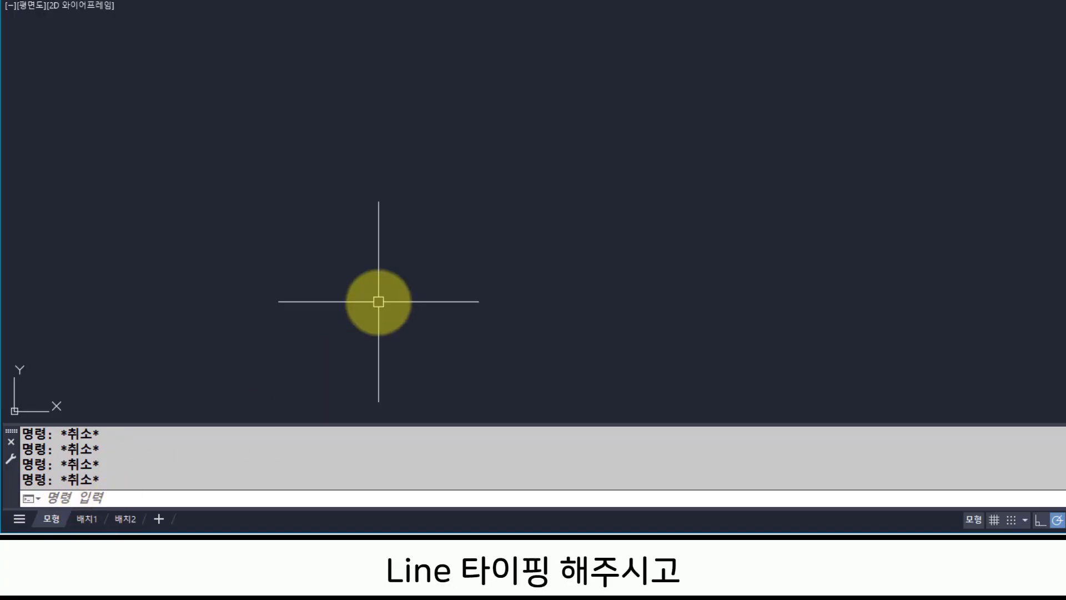
Draw an open zigzag of six connected line segments with the LINE command, starting low and running to the right.
text(line)
key(Return)
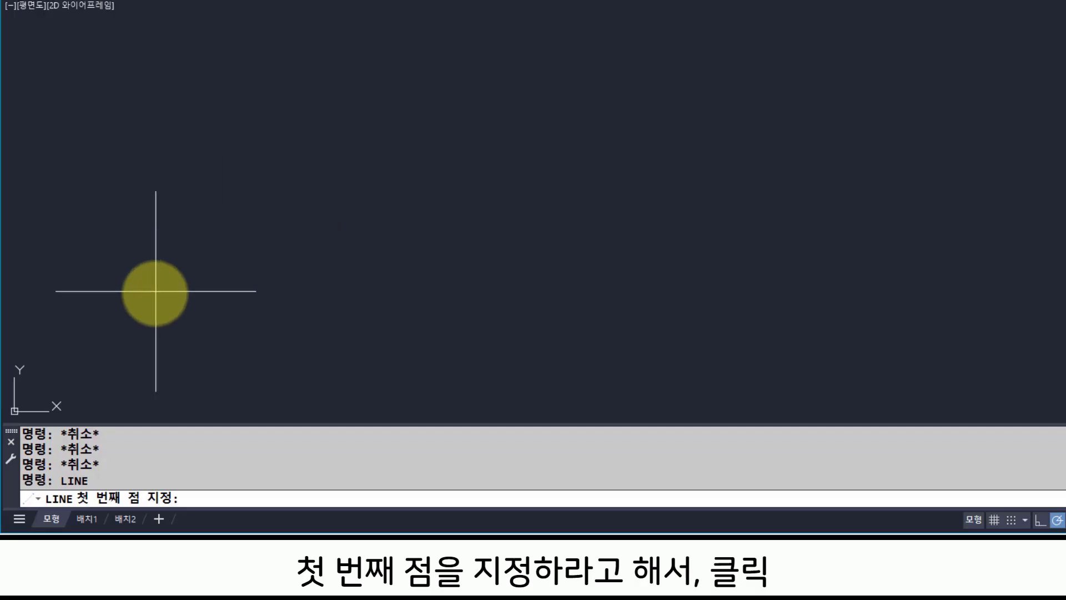
click(151, 300)
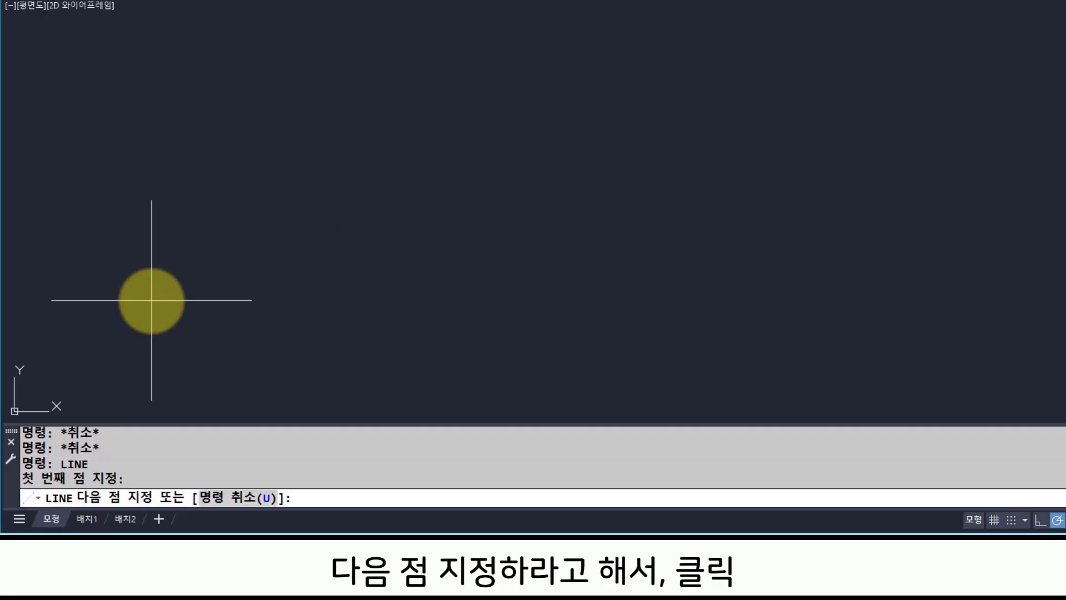
click(257, 179)
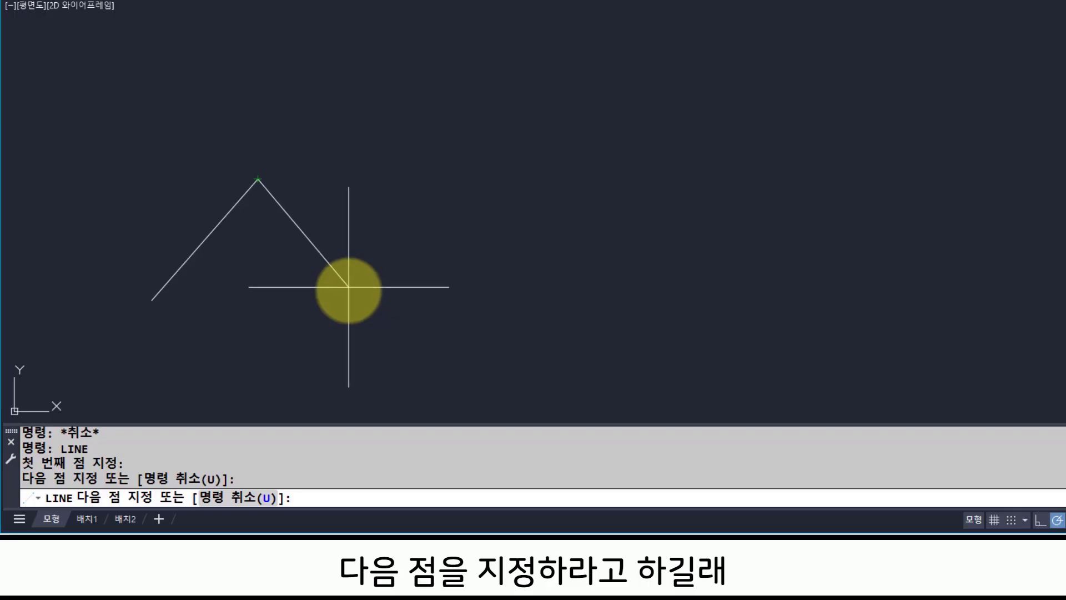
click(303, 305)
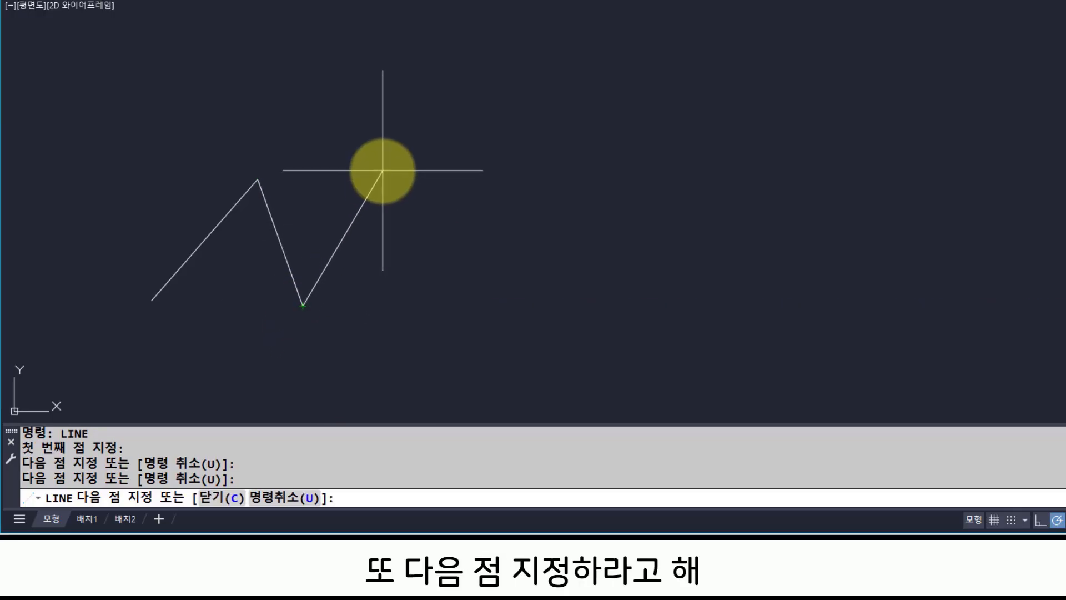
click(383, 171)
click(464, 336)
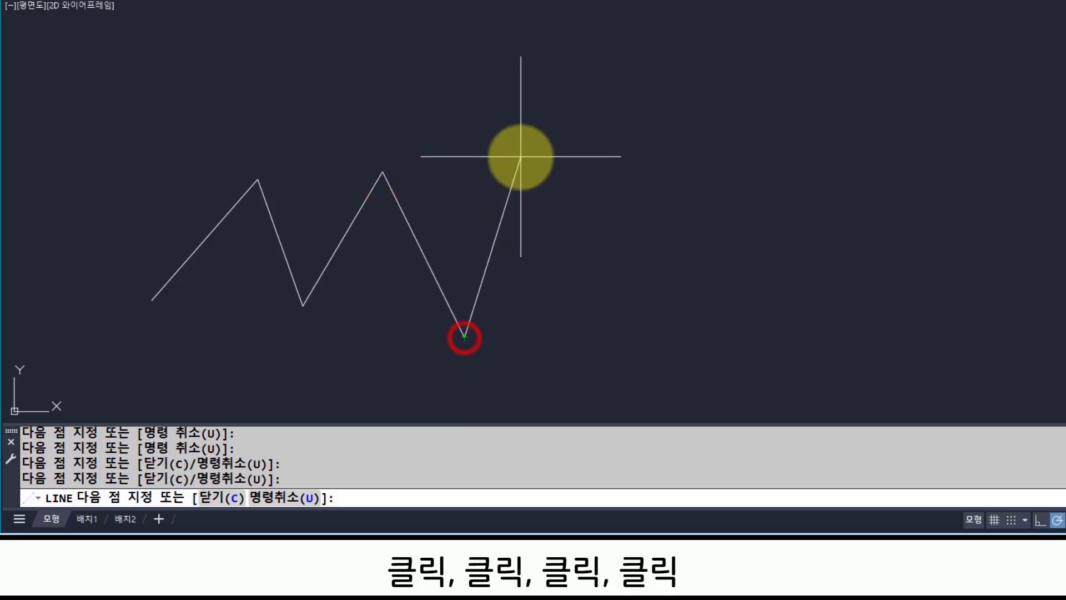
click(520, 157)
click(558, 336)
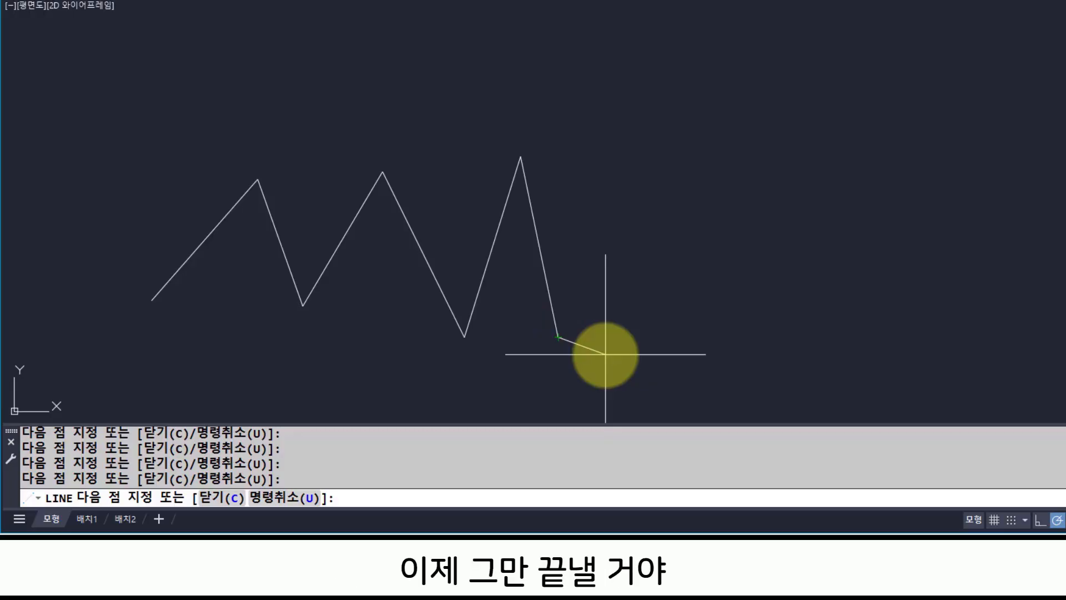
key(Return)
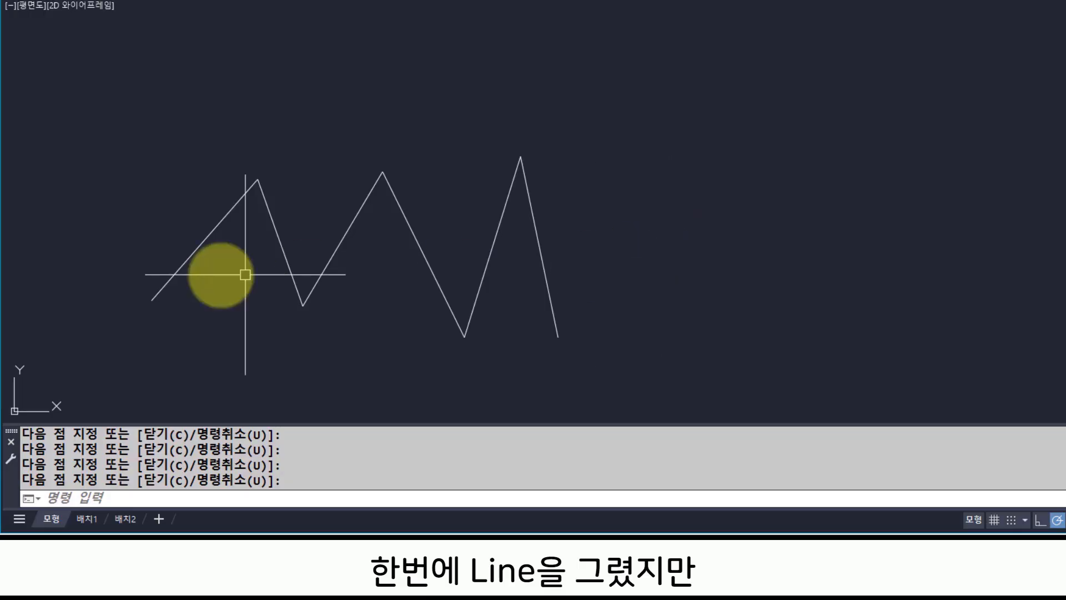
Select the zigzag's segments one by one to check whether each is a separate object, and clear the selection.
click(201, 240)
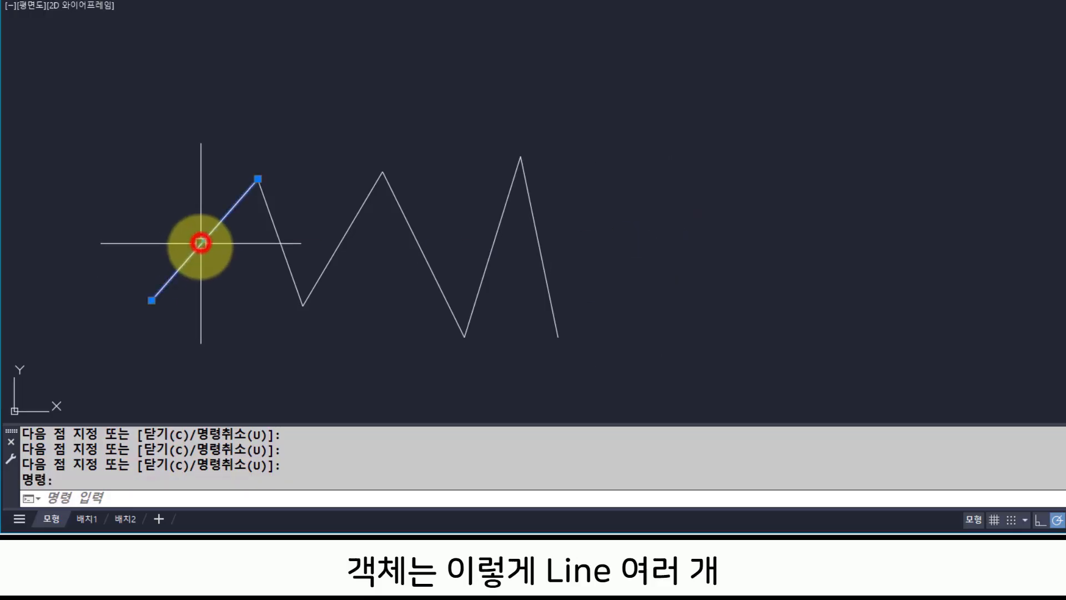
click(347, 234)
click(489, 253)
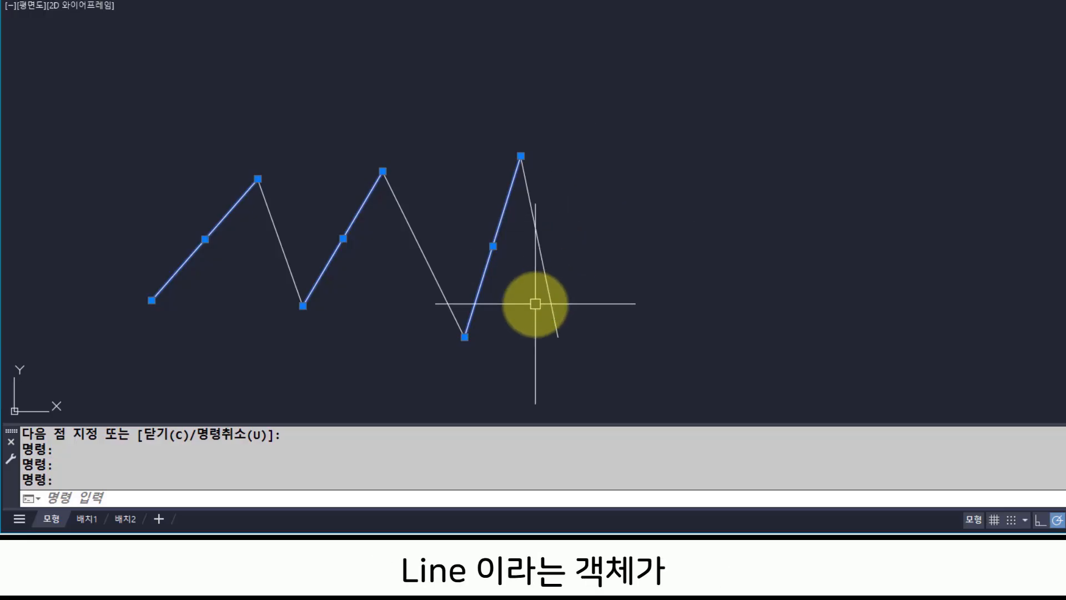
key(Escape)
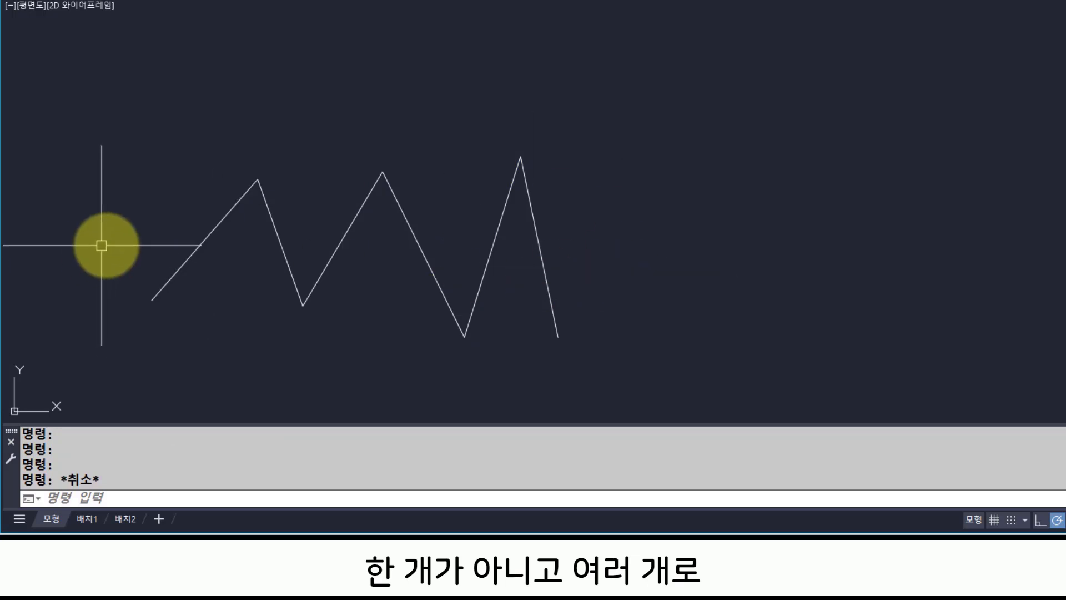
click(199, 243)
click(342, 237)
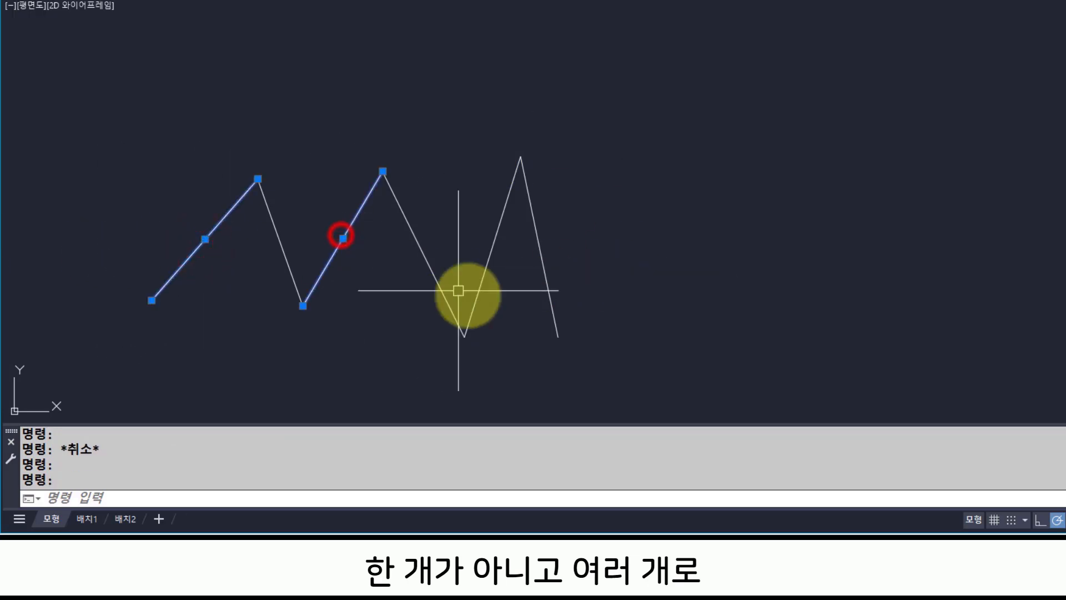
click(490, 254)
click(541, 254)
click(425, 258)
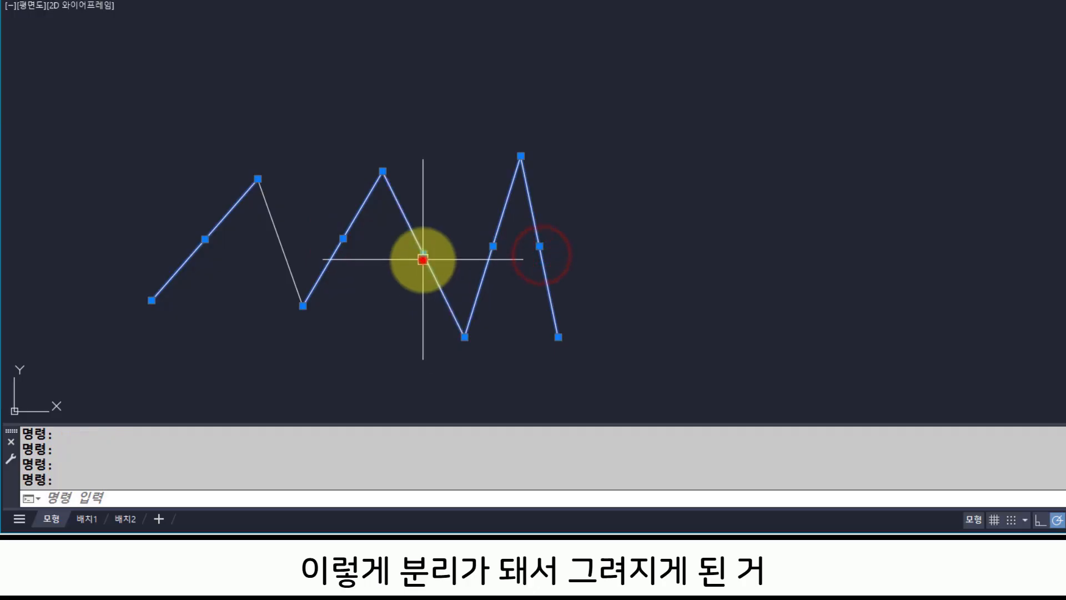
click(282, 252)
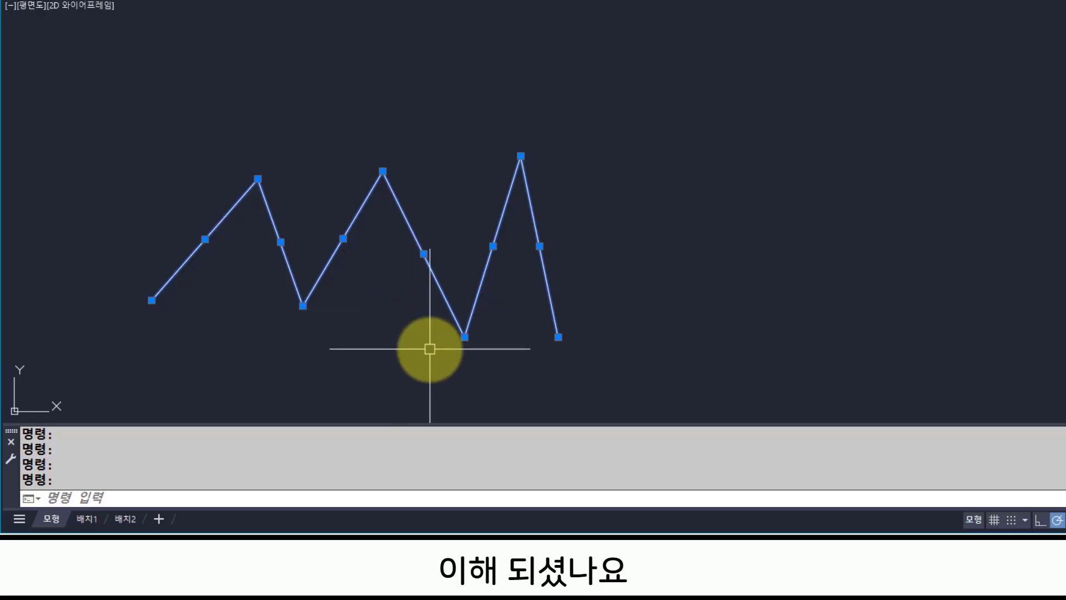
key(Escape)
key(Escape)
Erase all segments of the zigzag with a crossing selection window.
text(e)
key(Return)
click(666, 364)
click(132, 123)
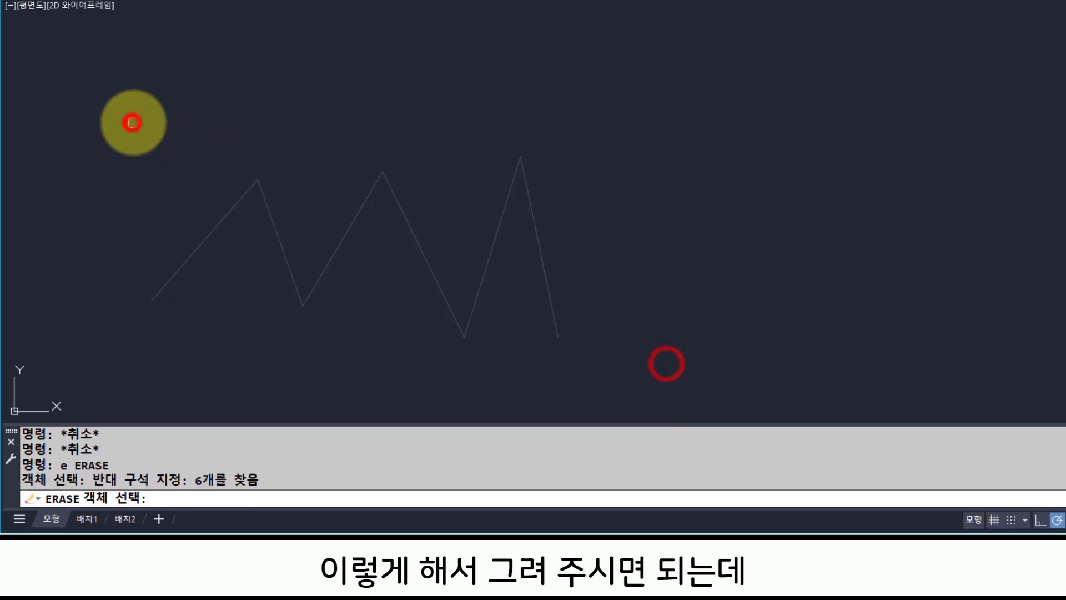
key(Return)
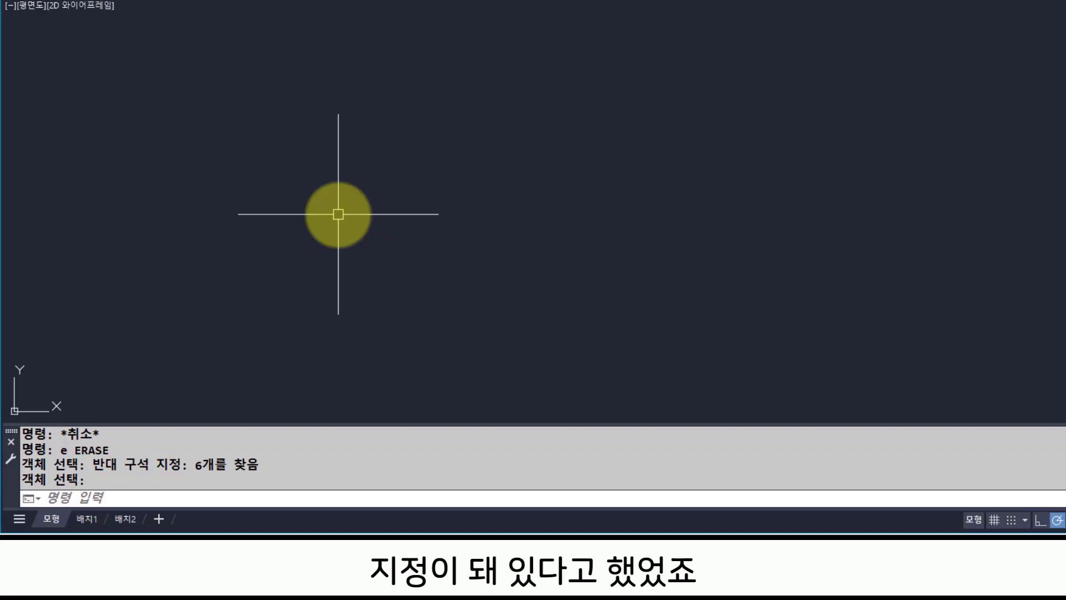
text(lin)
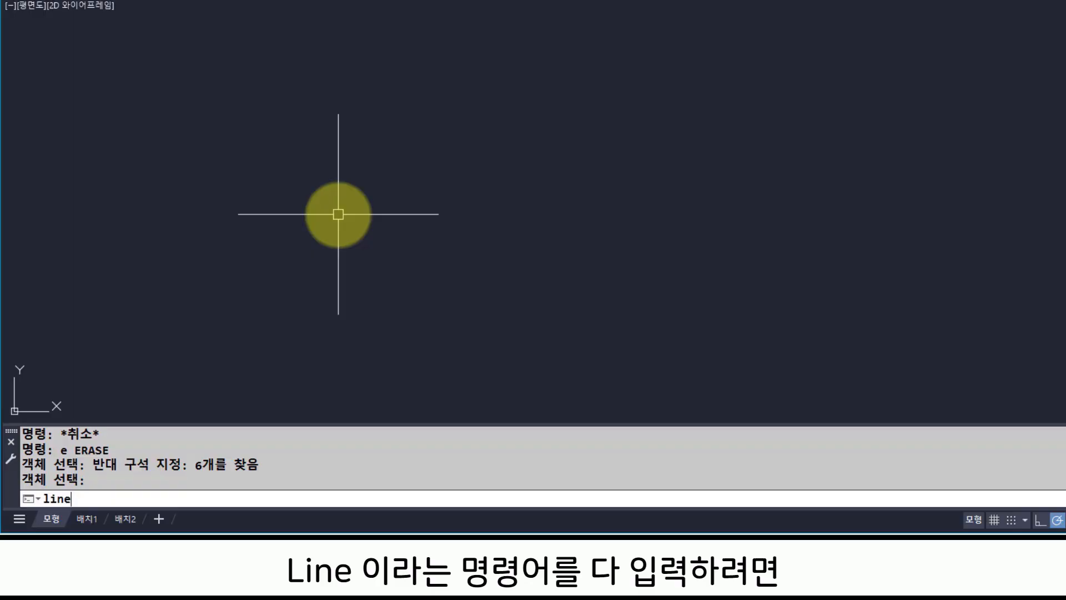
text(e)
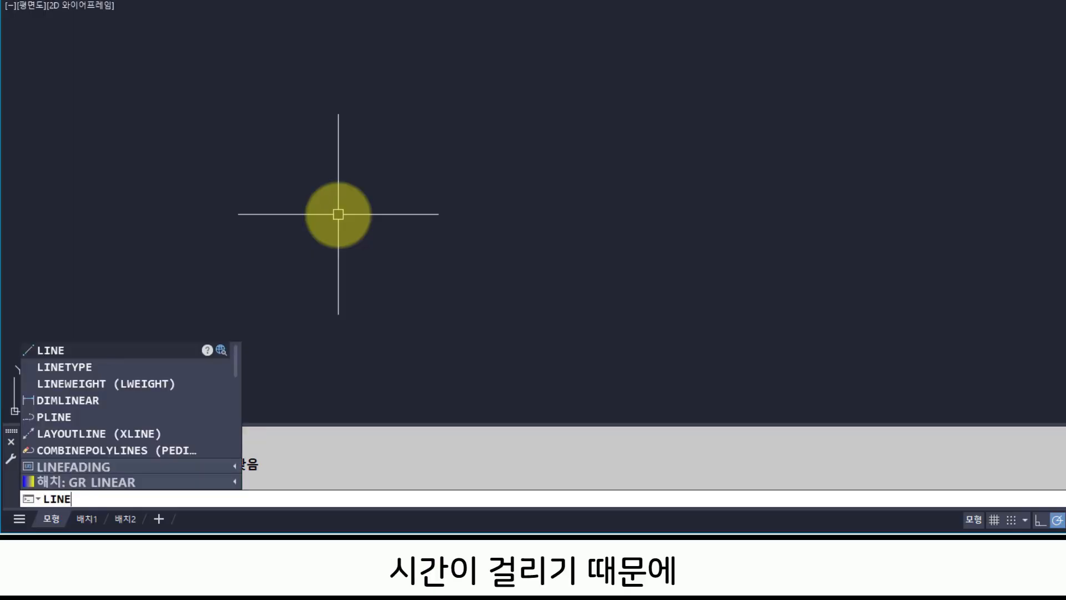
key(Escape)
key(Escape)
key(Escape)
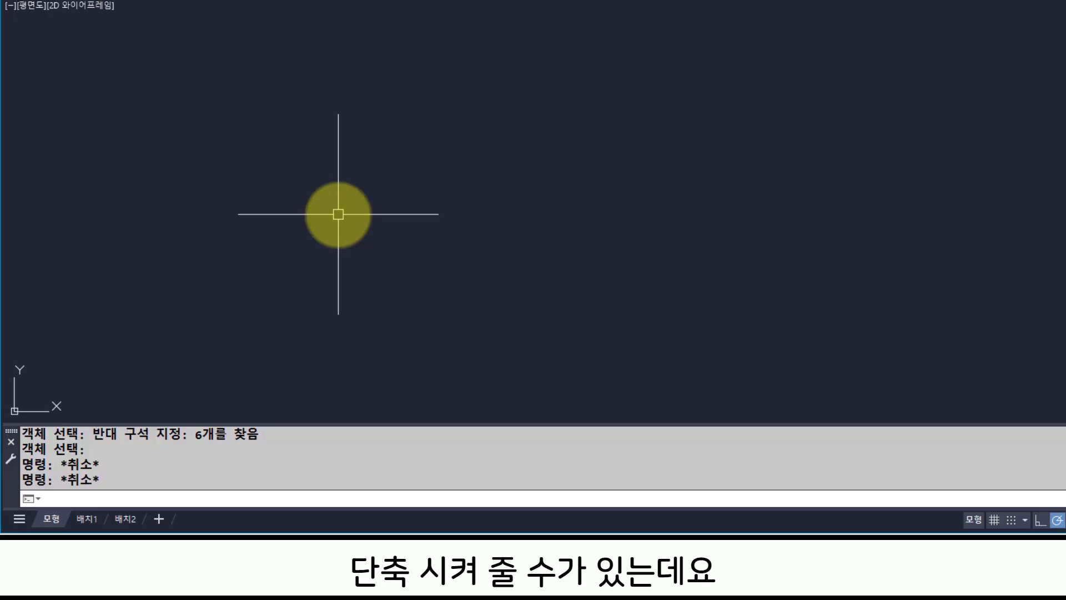
key(Escape)
key(Escape)
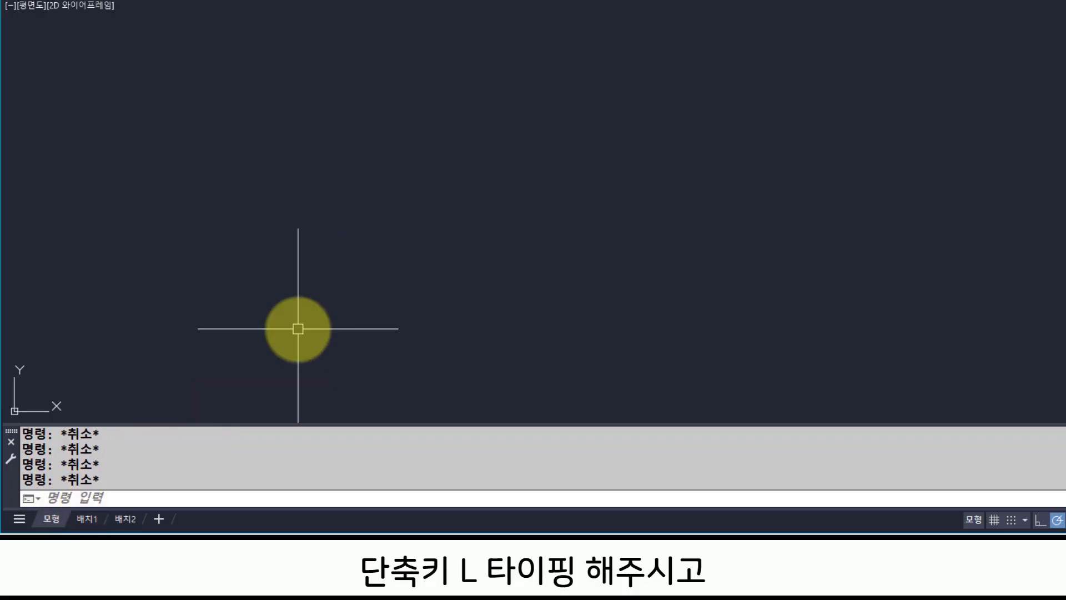
Draw two connected line segments forming an upward peak, using the LINE command's alias L.
text(L)
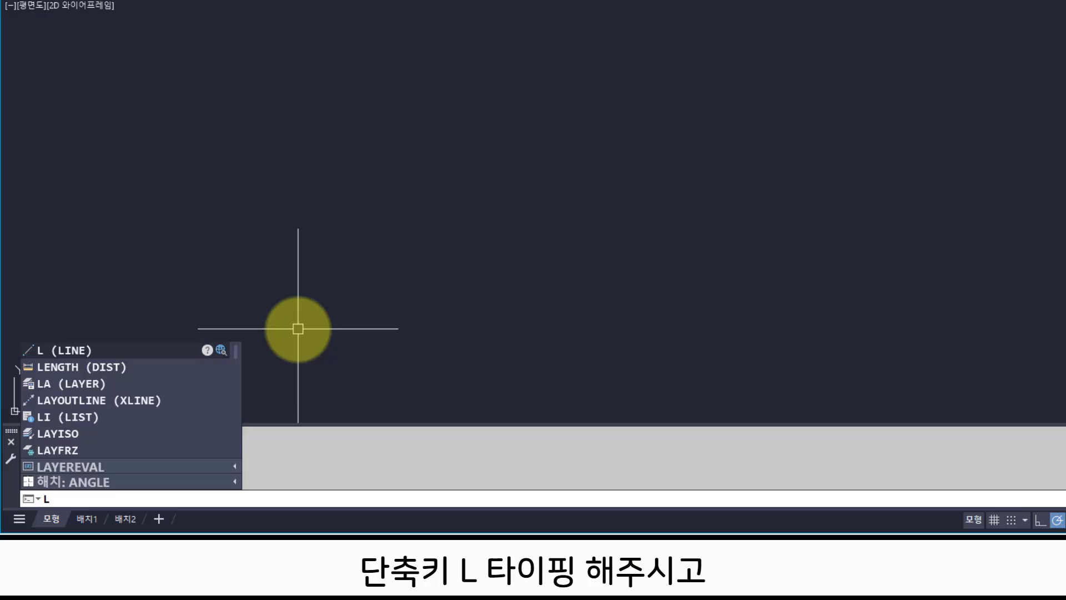
key(Return)
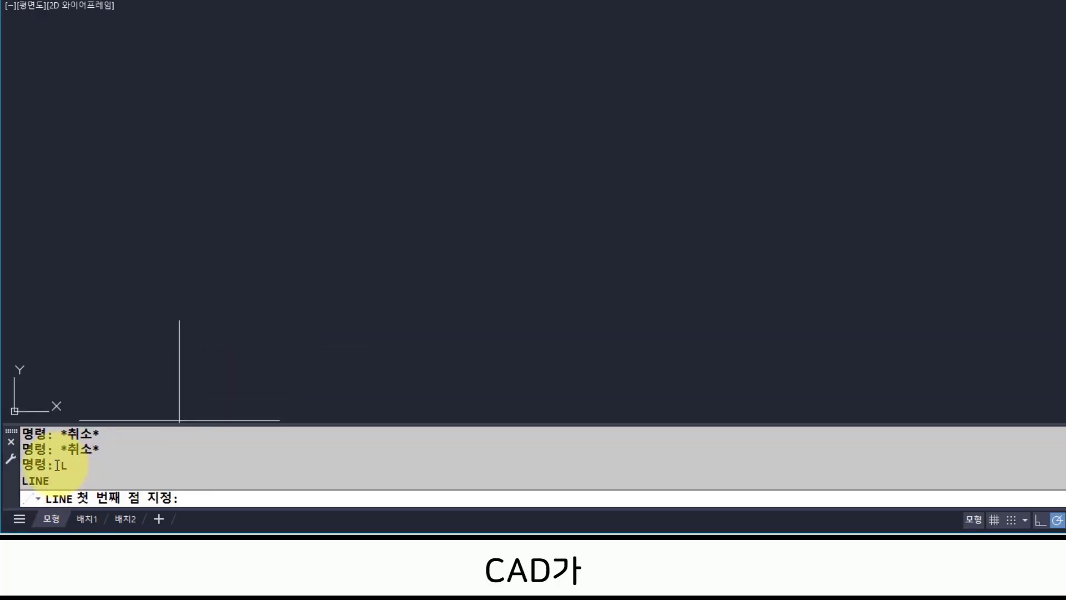
drag(57, 465, 79, 465)
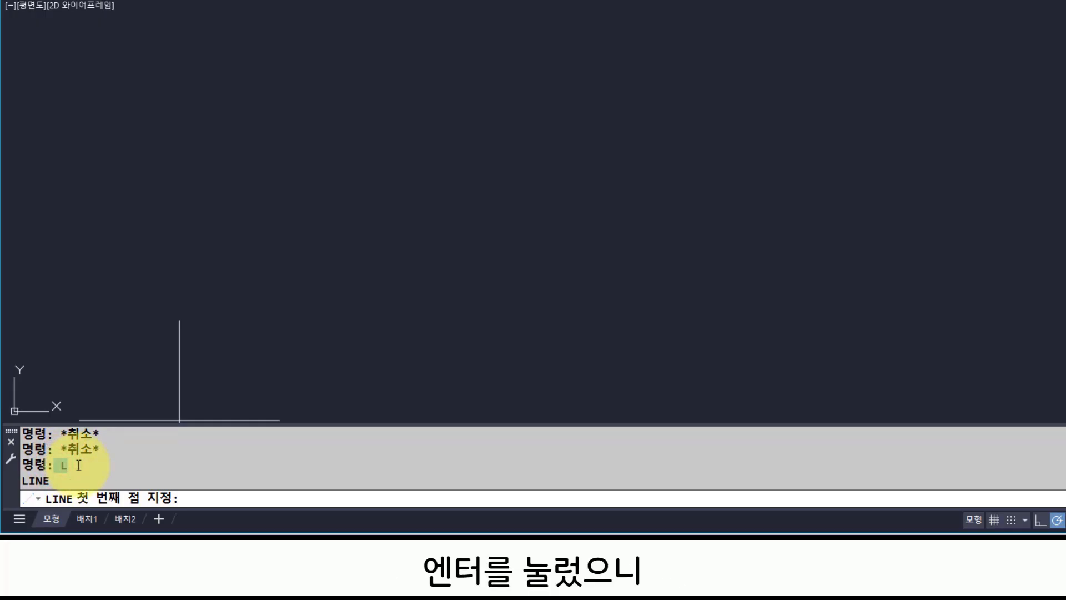
drag(64, 481, 21, 482)
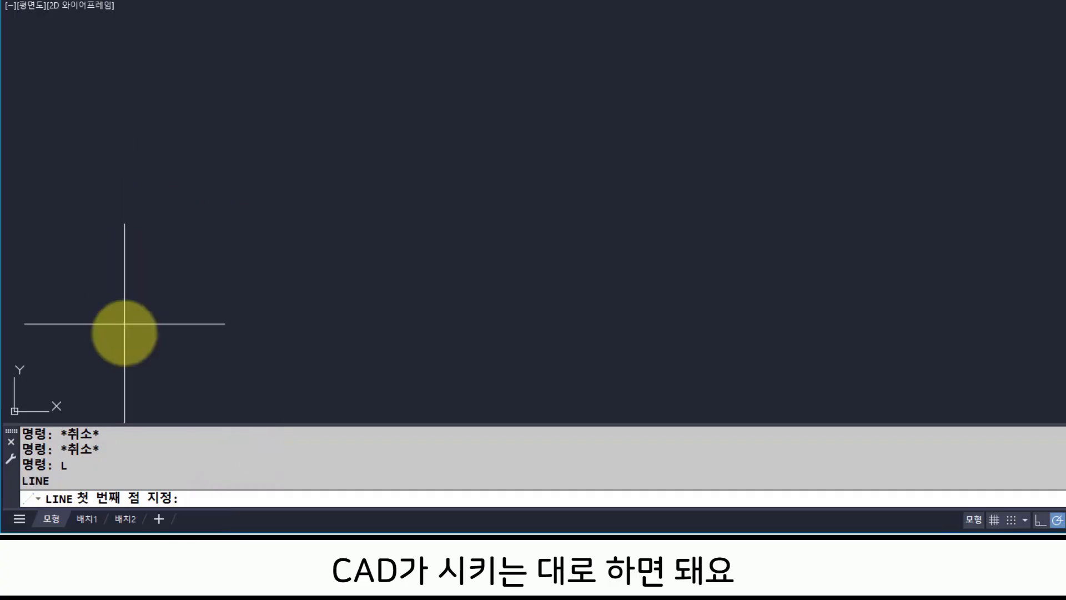
click(118, 286)
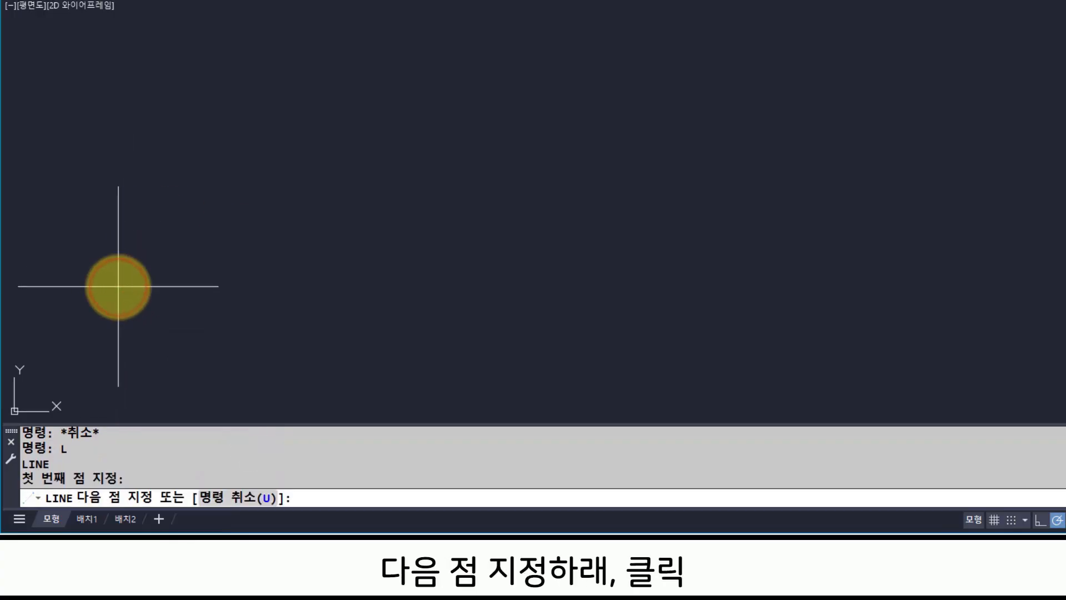
click(228, 187)
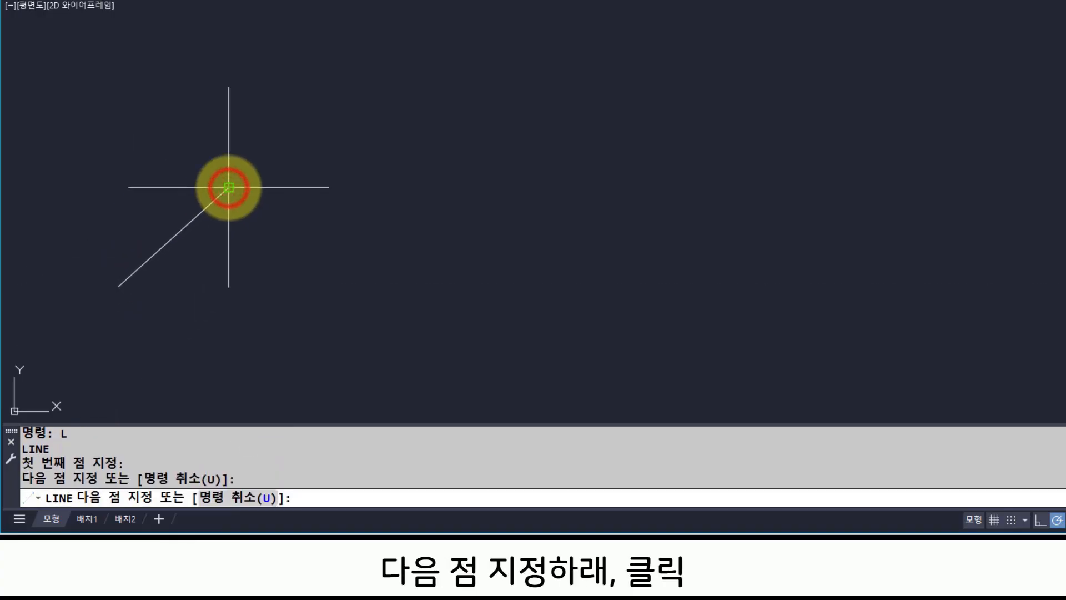
click(311, 334)
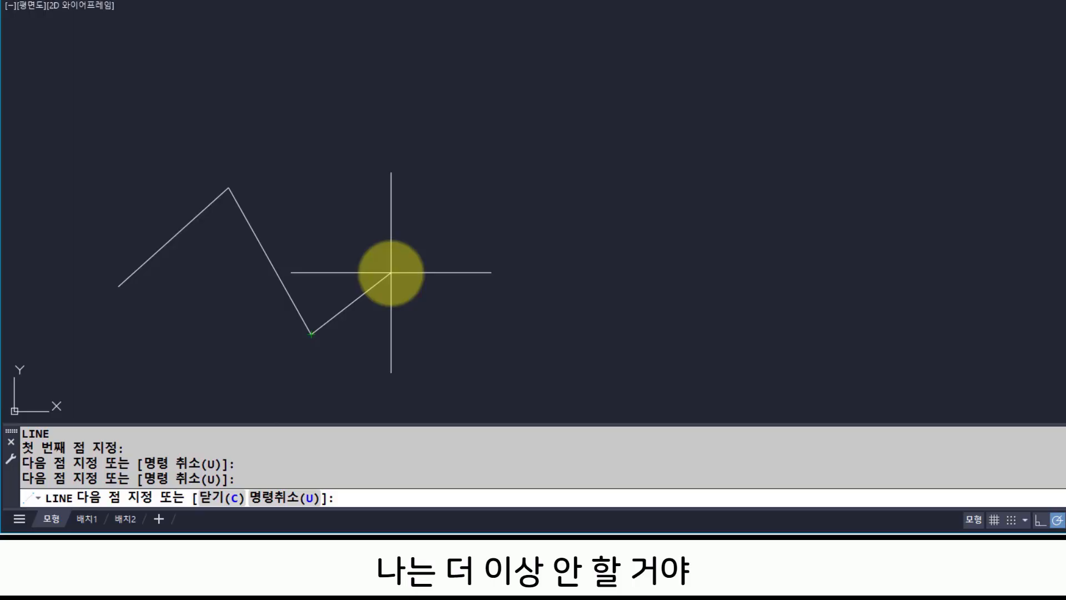
key(Return)
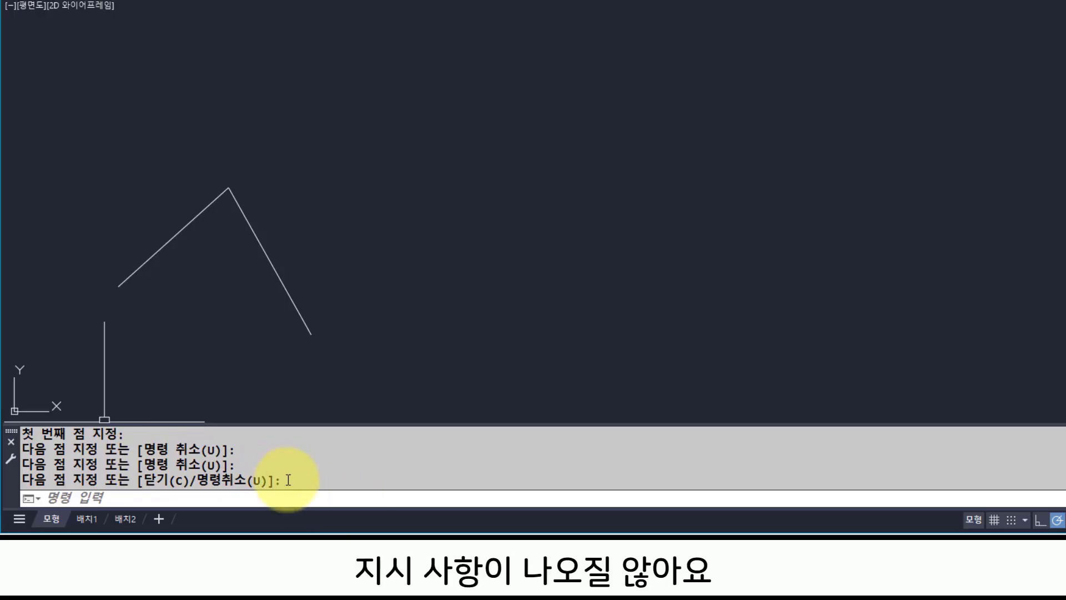
Erase both segments of the peak by selecting them with a crossing window and using the ERASE alias E.
key(Escape)
key(Escape)
click(336, 258)
click(157, 161)
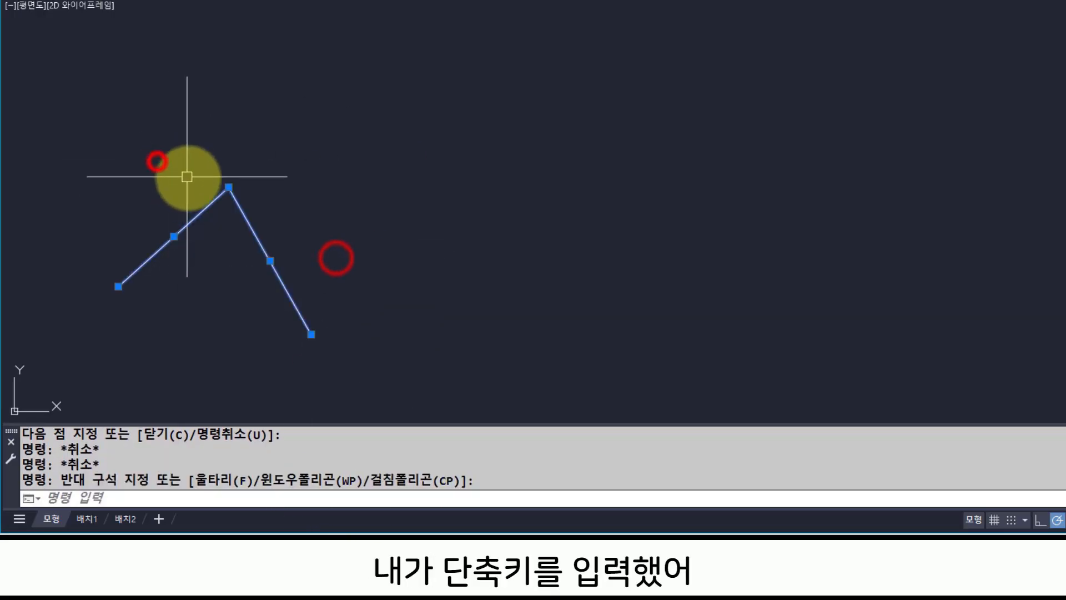
text(e)
key(Return)
key(Escape)
key(Escape)
Draw an open zigzag of five connected line segments with the L alias, starting low and running to the right.
text(L)
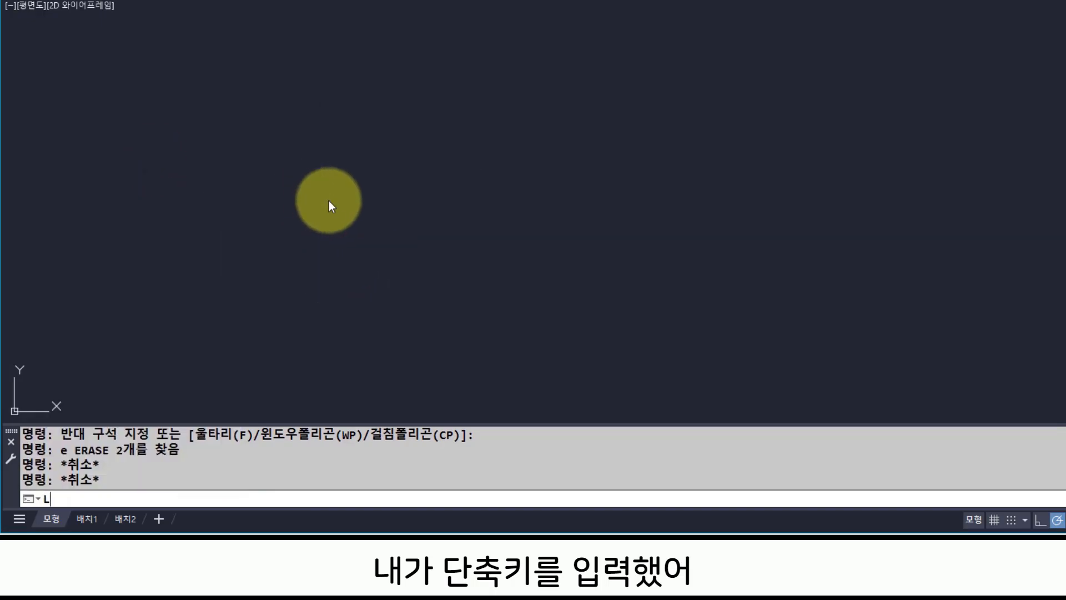
key(Return)
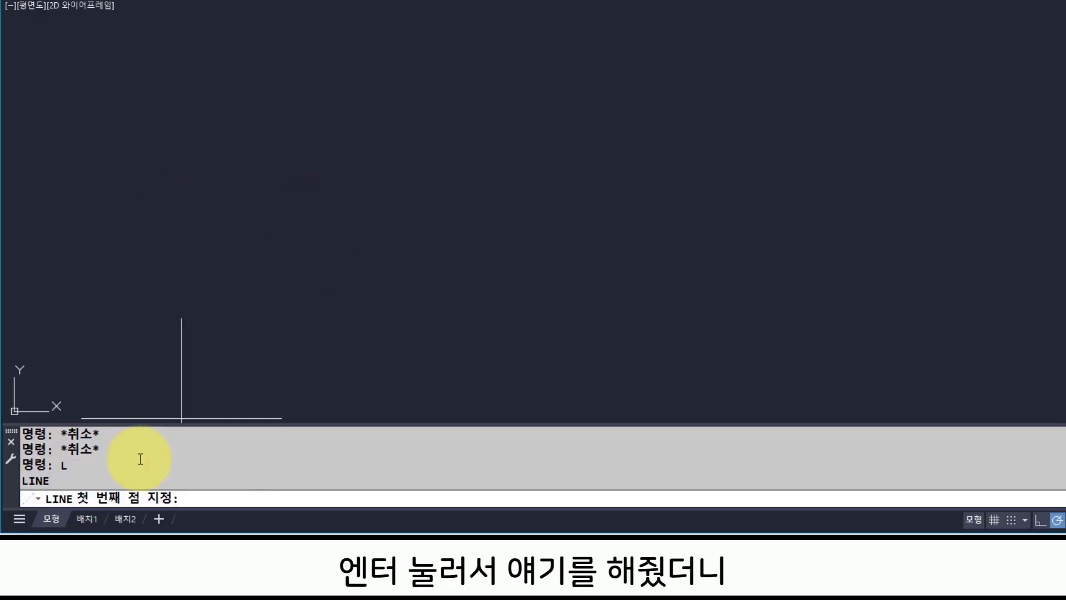
drag(61, 480, 20, 482)
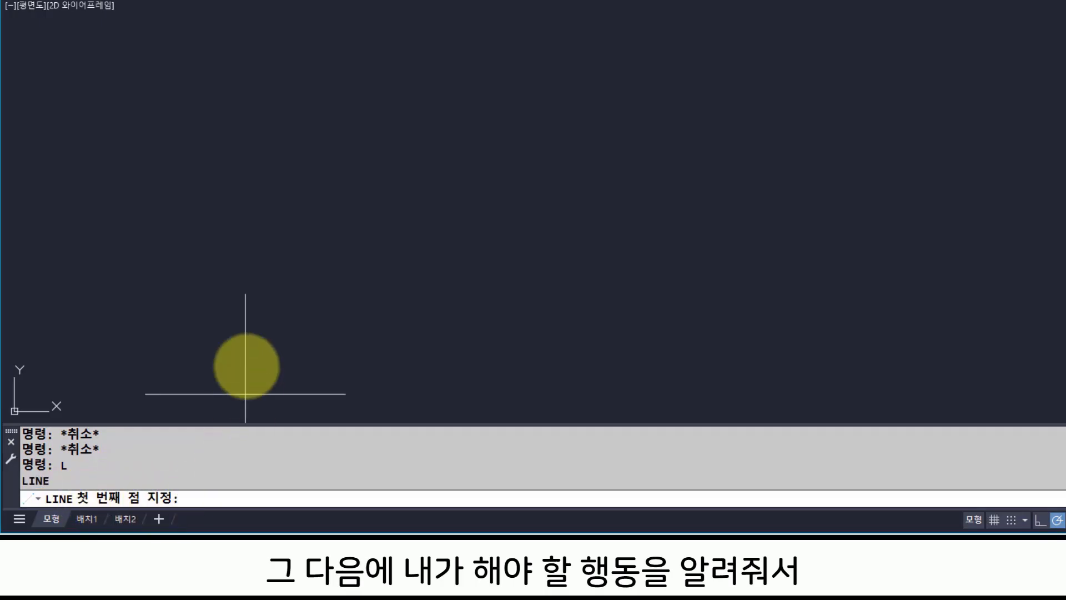
click(134, 308)
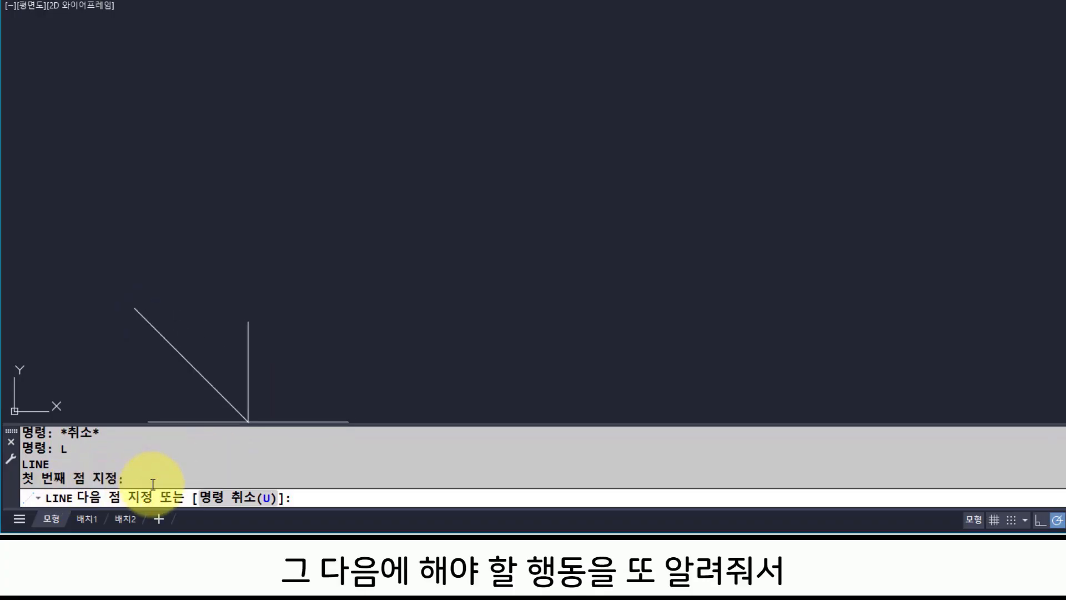
click(250, 182)
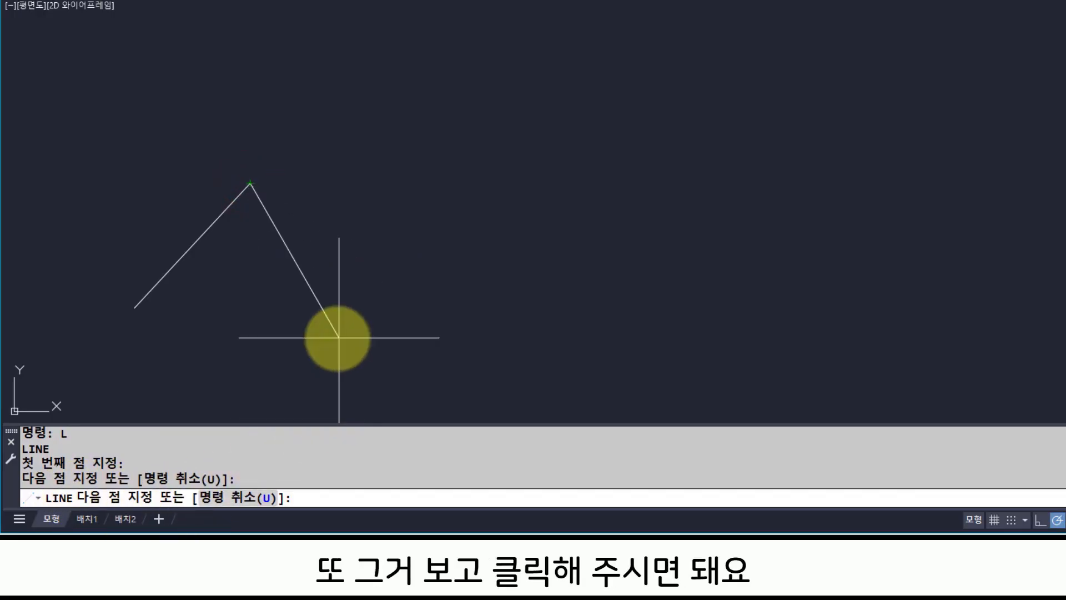
click(324, 320)
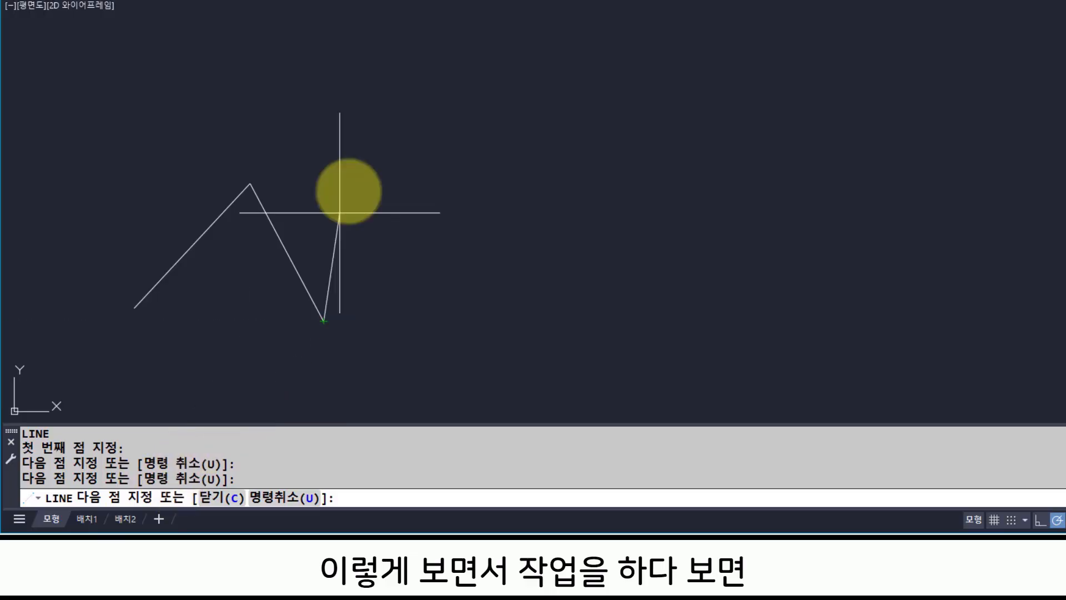
click(395, 177)
click(441, 327)
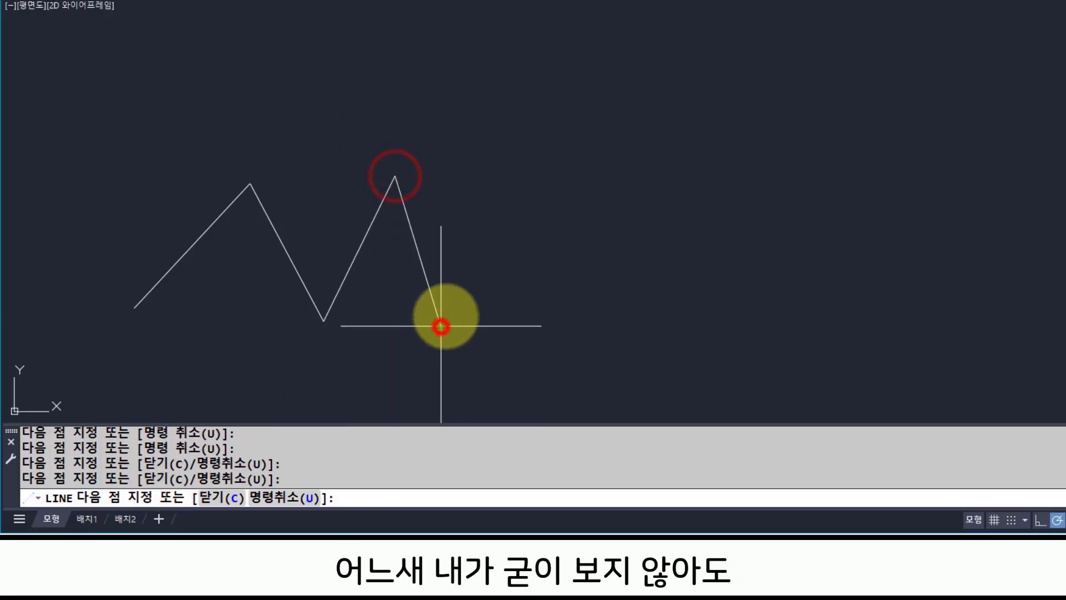
click(521, 171)
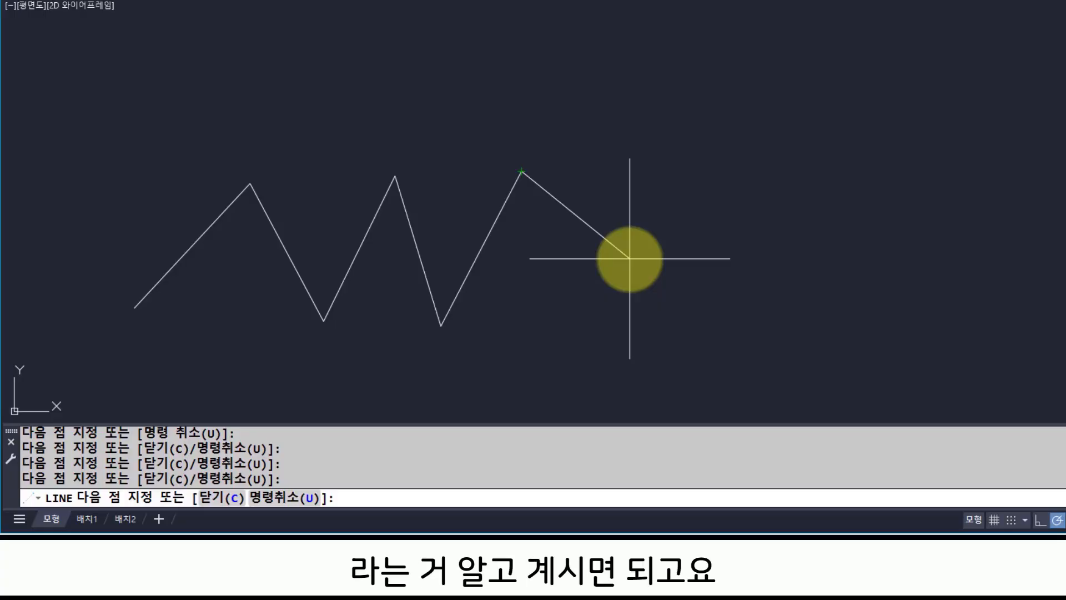
key(Return)
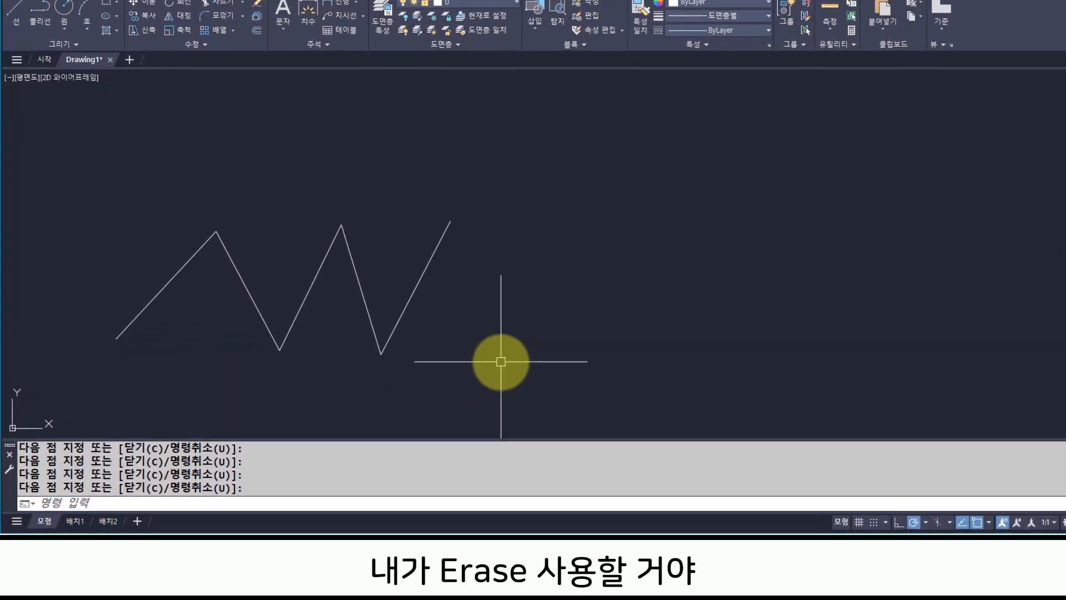
Erase the zigzag's first three segments with the full ERASE command, picking them one by one from the left.
text(er)
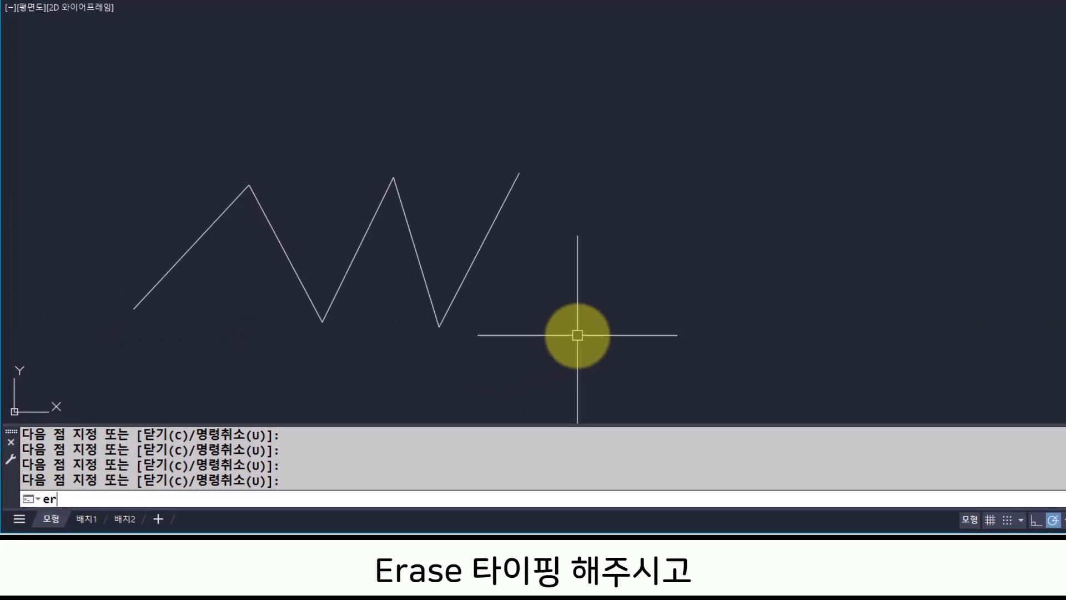
text(ase)
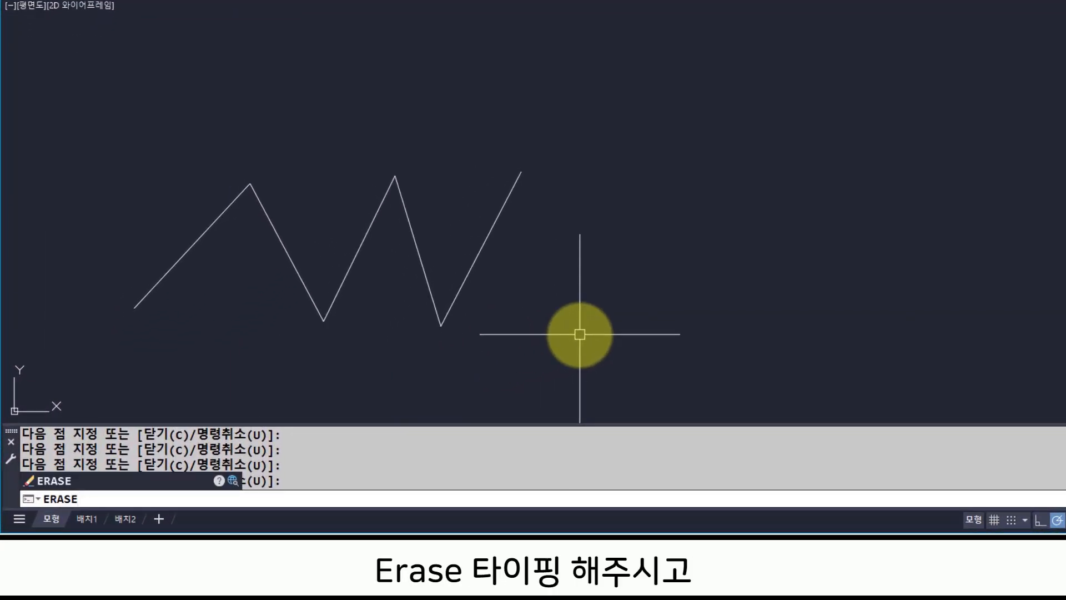
key(Return)
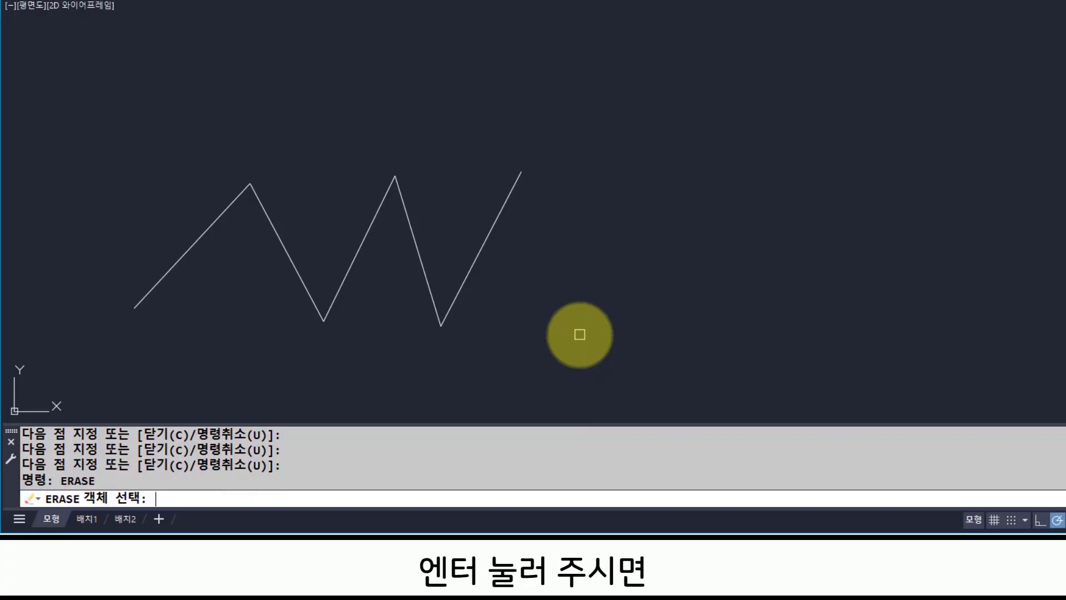
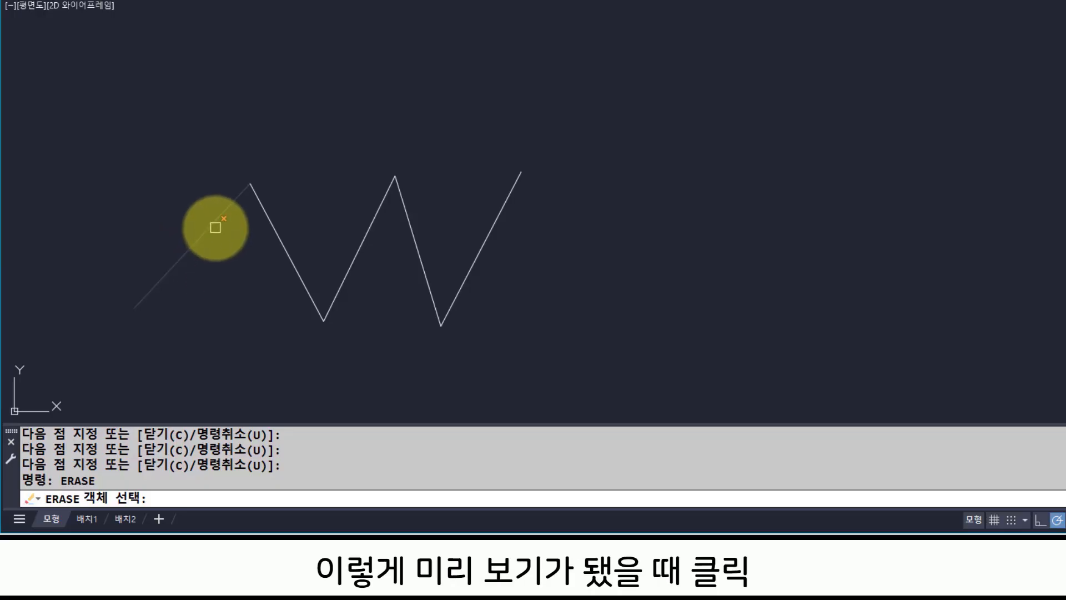
click(215, 228)
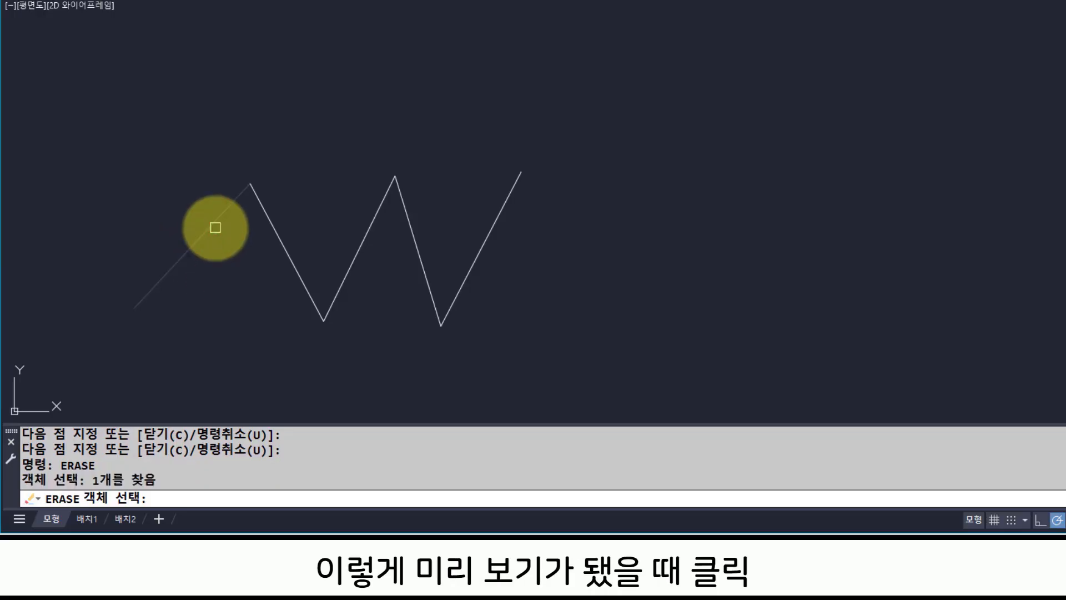
click(161, 482)
drag(136, 483, 93, 480)
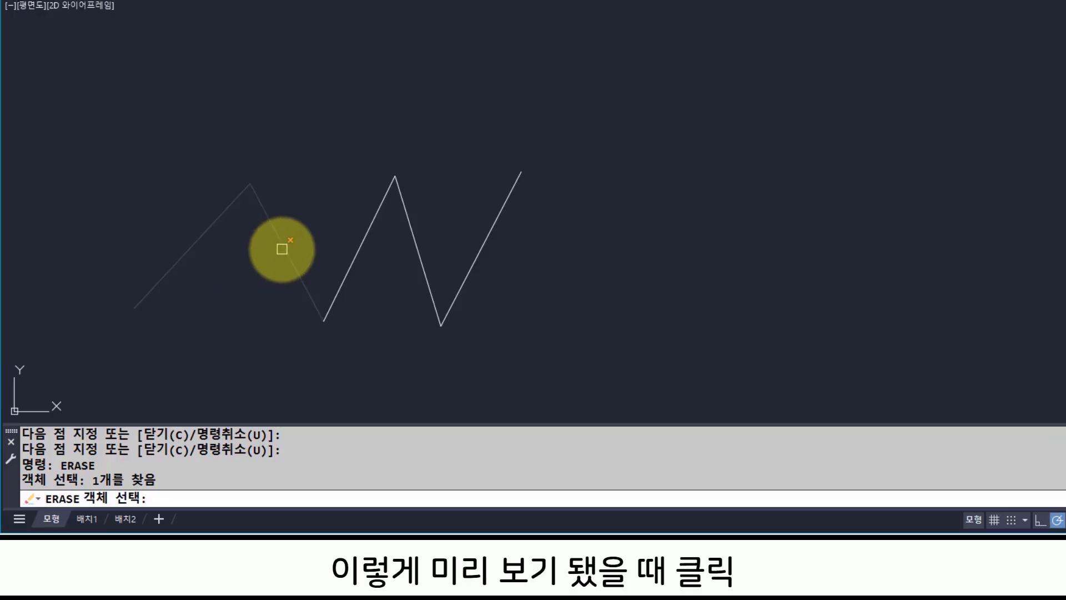
click(282, 248)
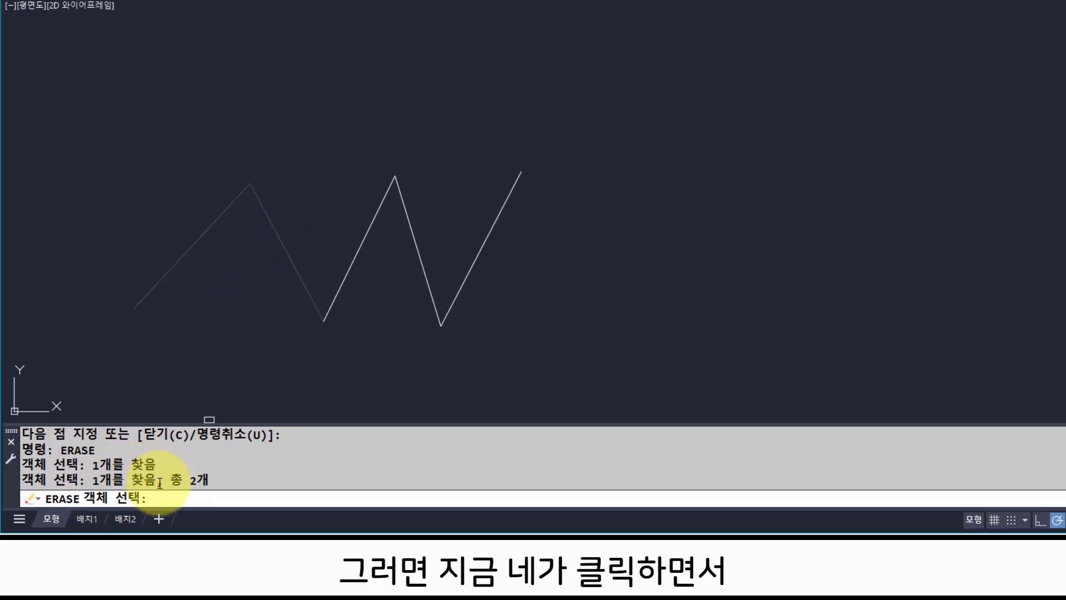
drag(160, 483, 97, 452)
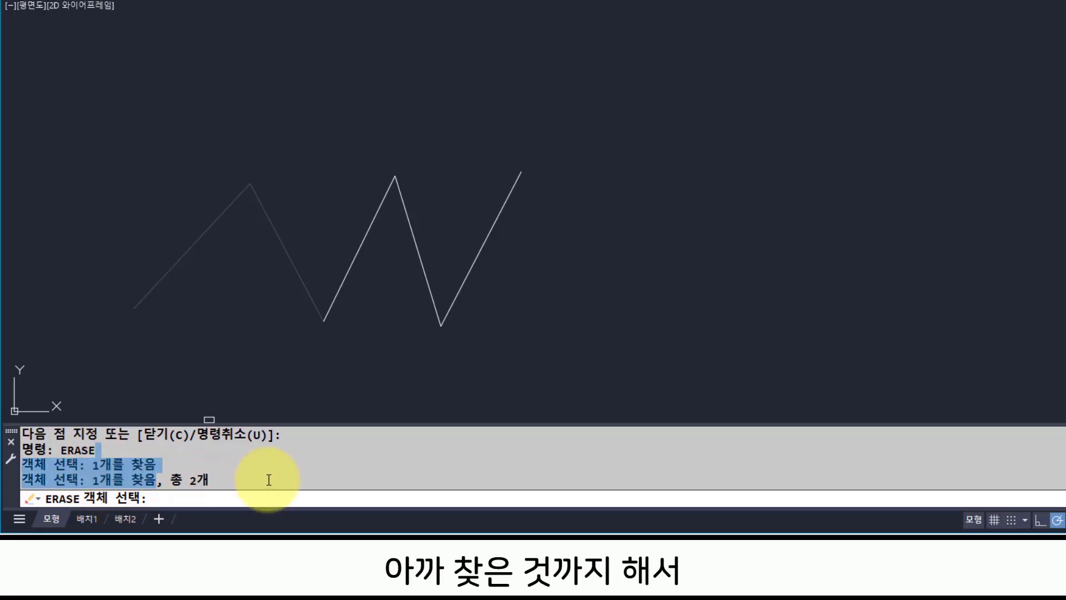
drag(262, 479, 171, 481)
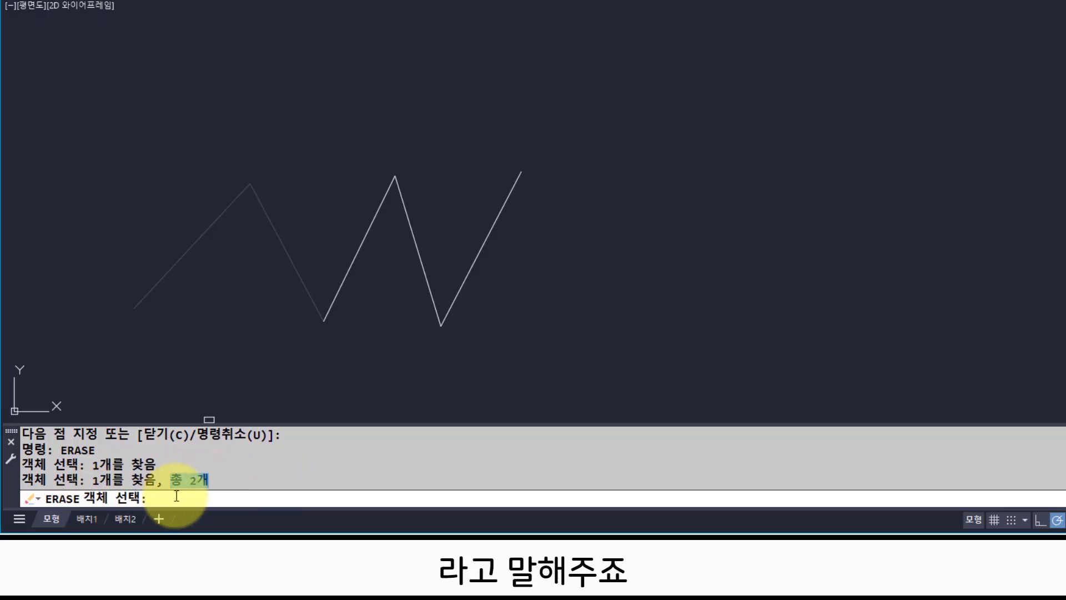
click(363, 246)
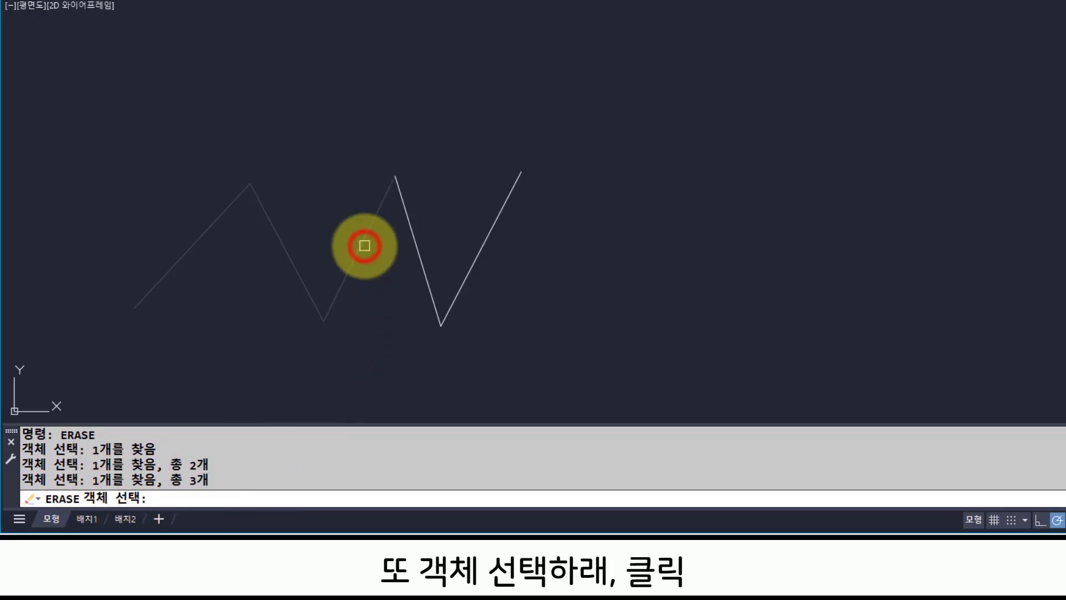
drag(226, 481, 165, 481)
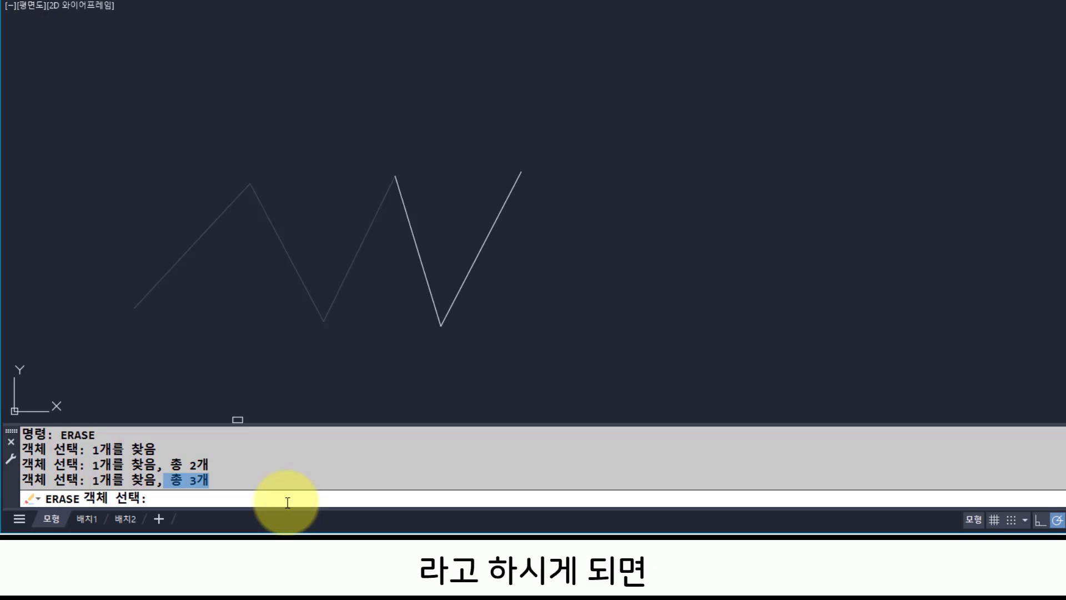
key(Return)
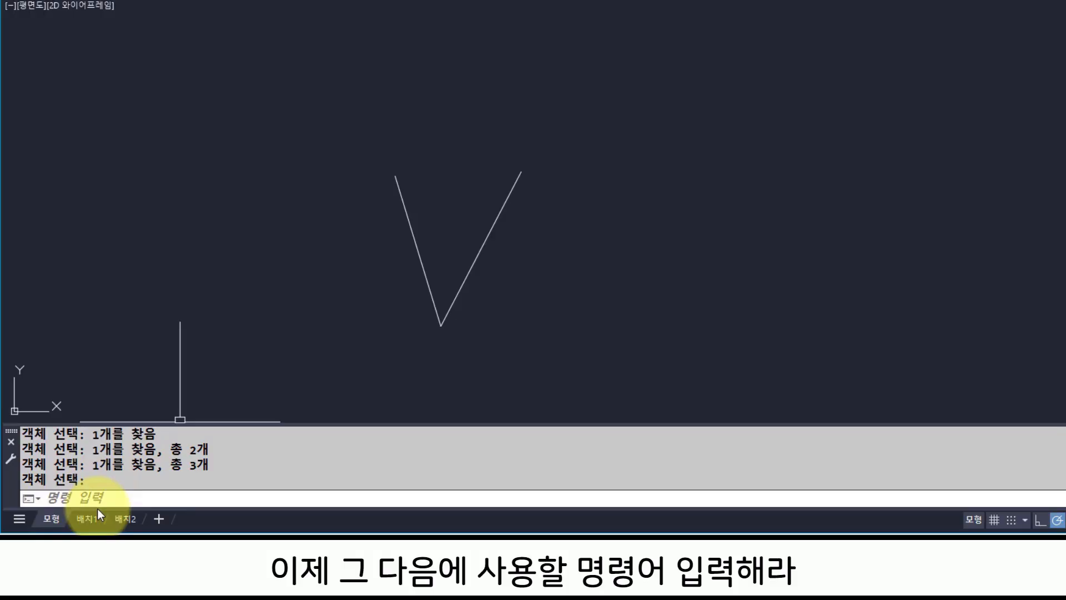
Erase the two remaining segments of the V shape with the ERASE alias E, picking the left one first.
mouse_move(102, 515)
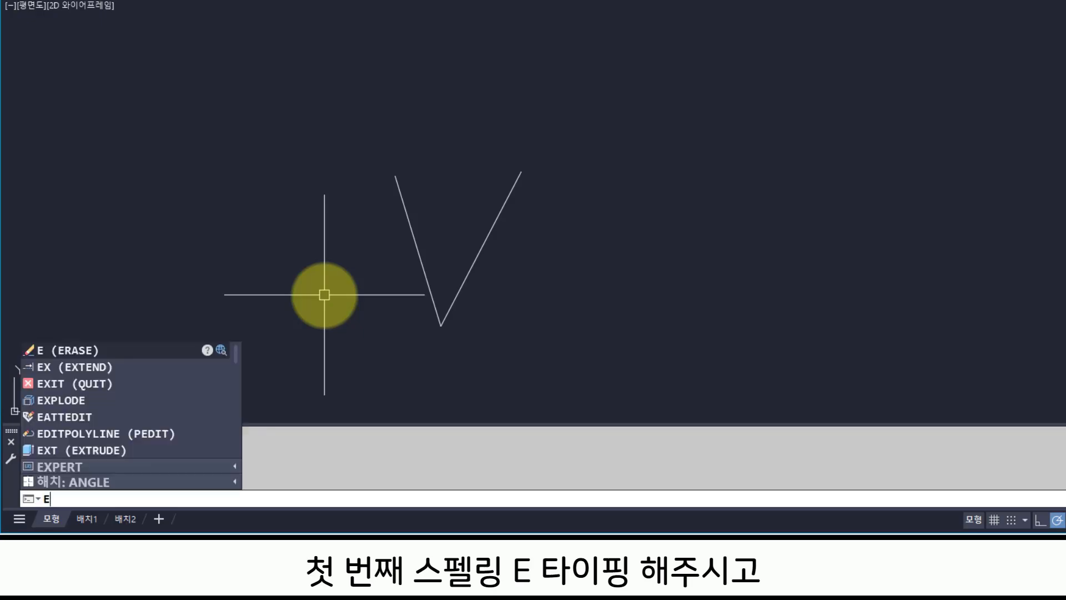
key(Return)
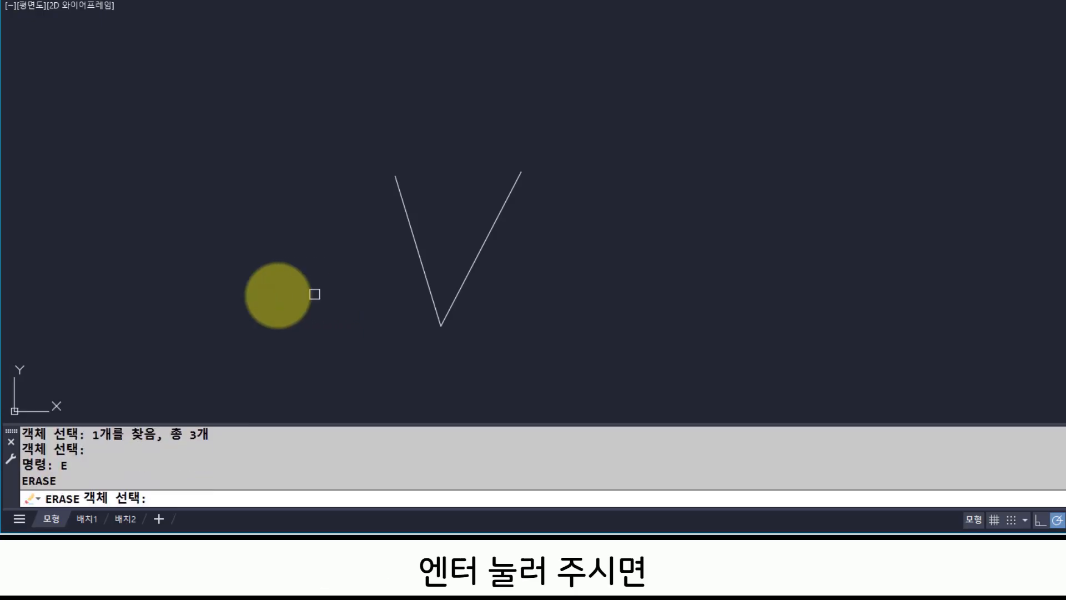
mouse_move(55, 461)
mouse_down()
mouse_move(73, 462)
mouse_move(71, 485)
mouse_move(18, 481)
mouse_up()
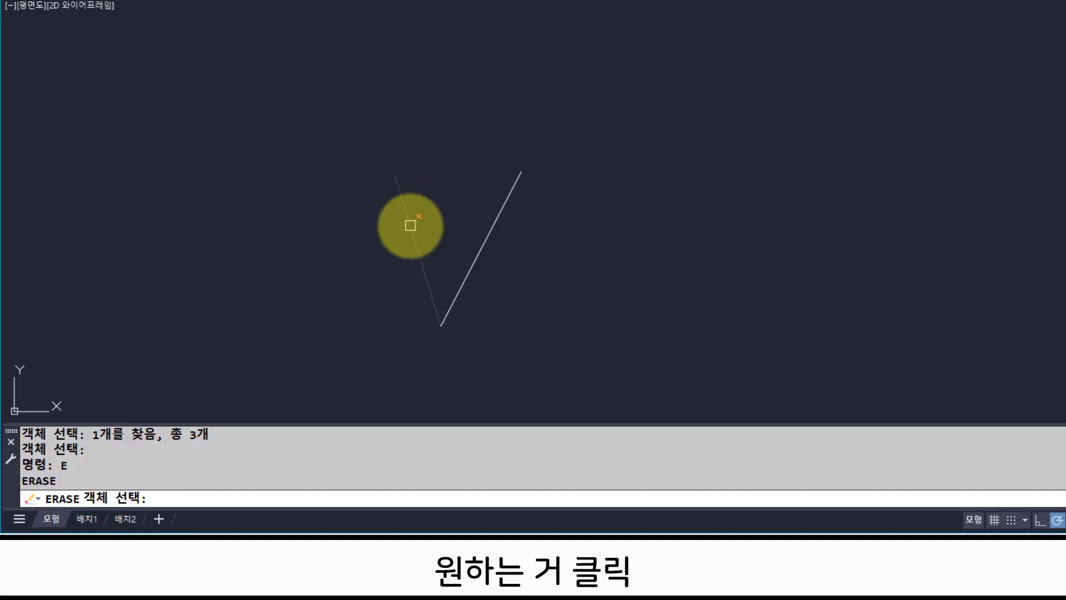
click(410, 225)
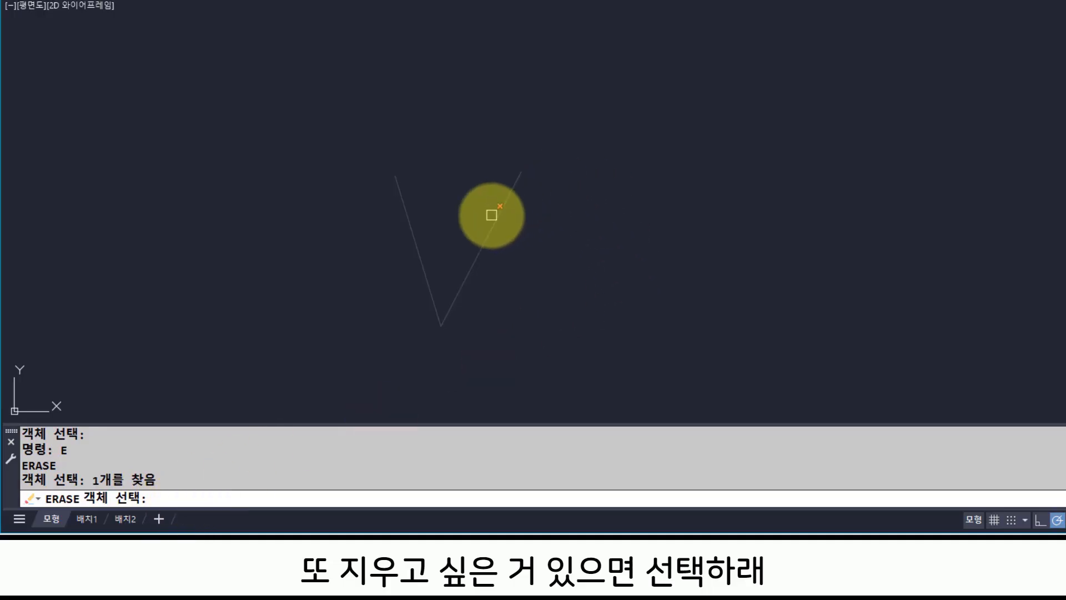
click(492, 222)
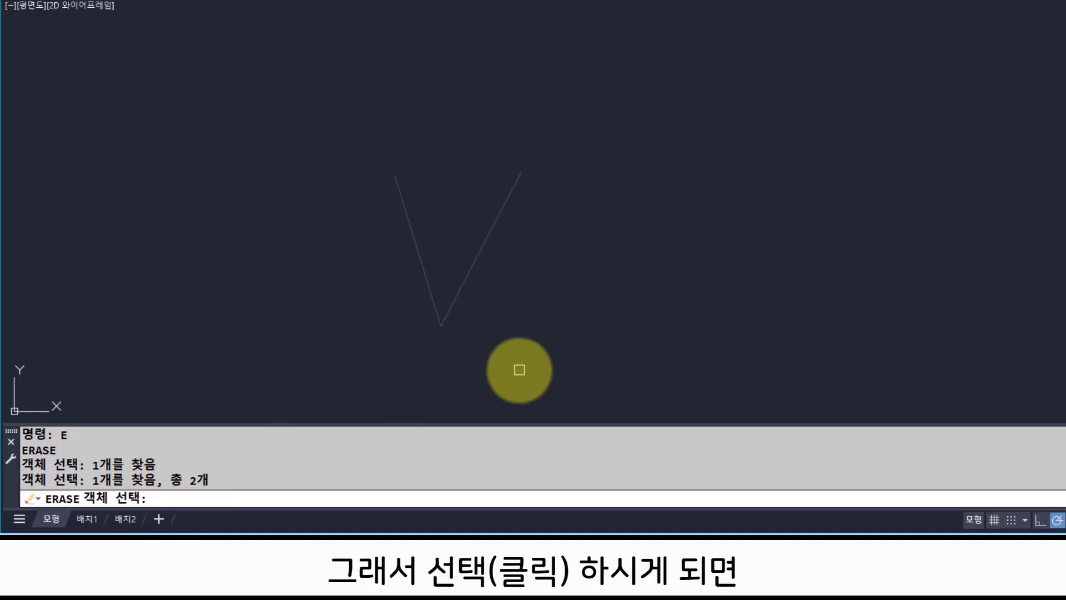
click(208, 477)
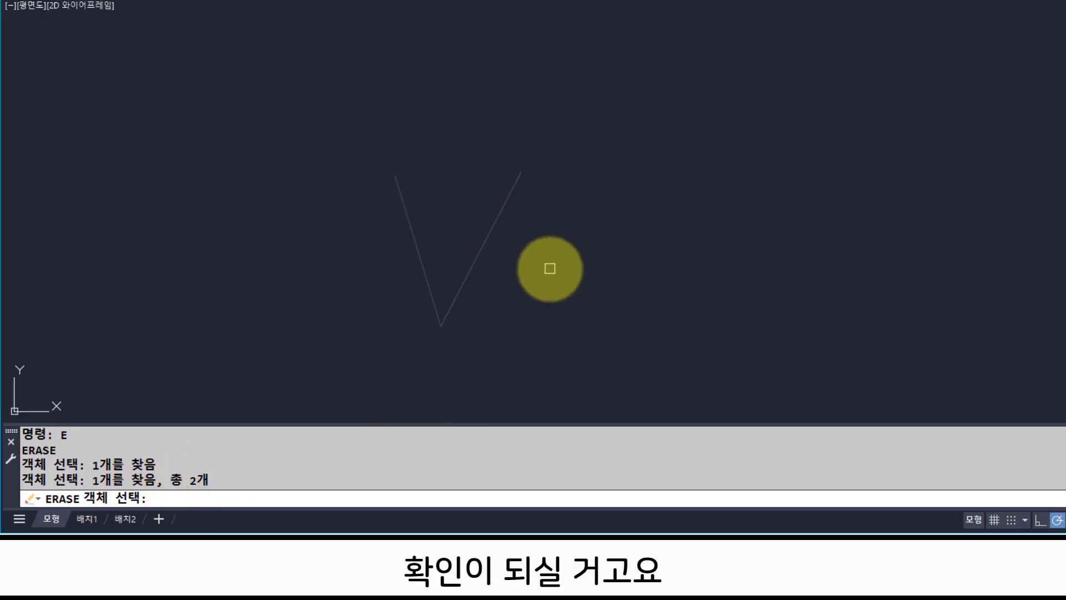
key(Return)
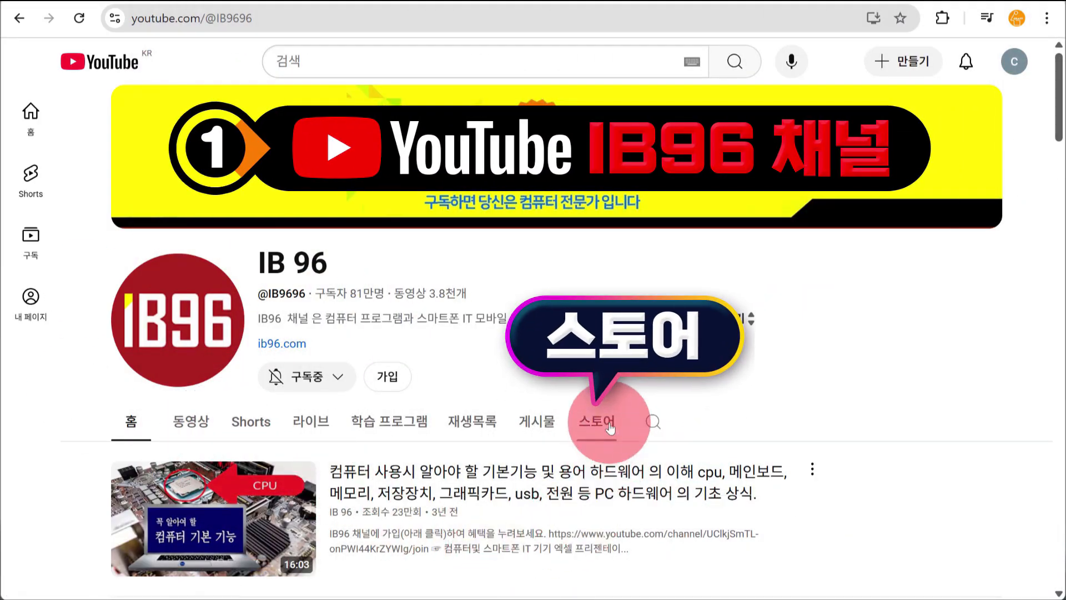
Switch to YouTube, browse the IB 96 channel's store and open the beginner AutoCAD 2025 course with subtitles.
click(610, 428)
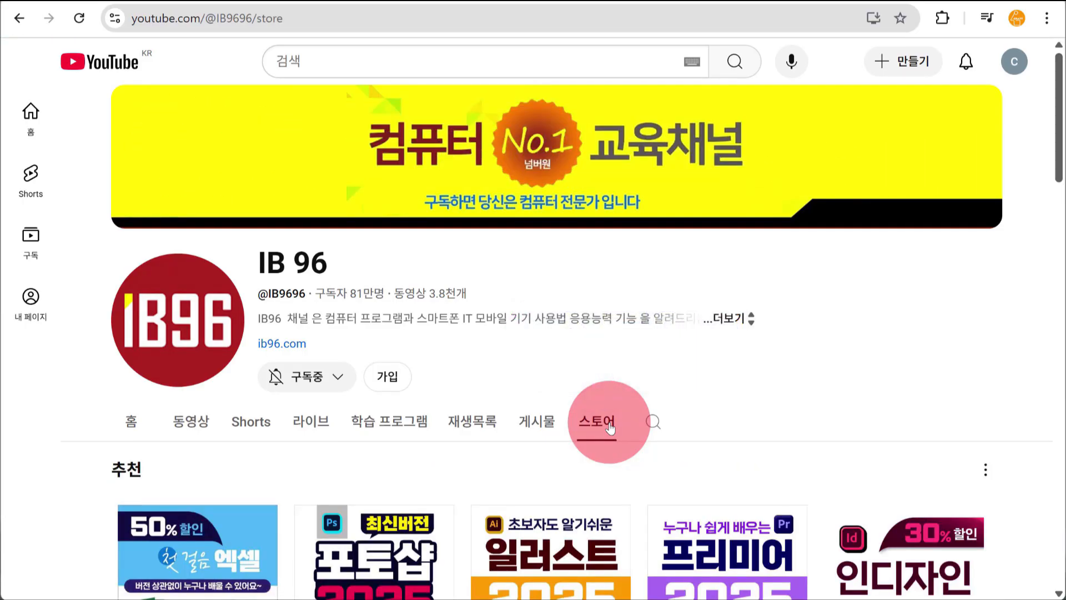
scroll(545, 439, down, 9)
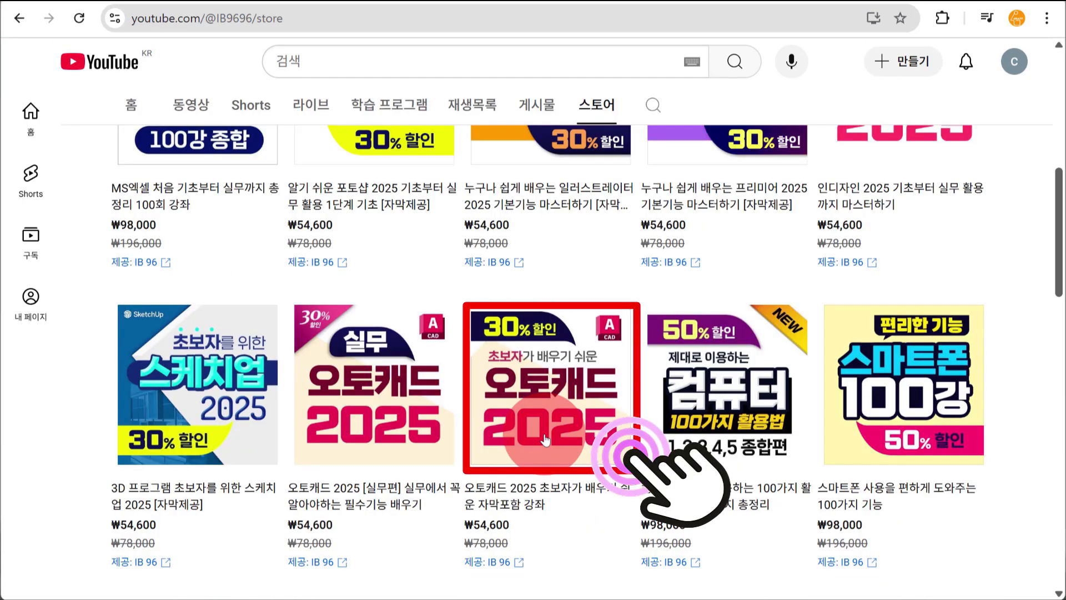
click(546, 432)
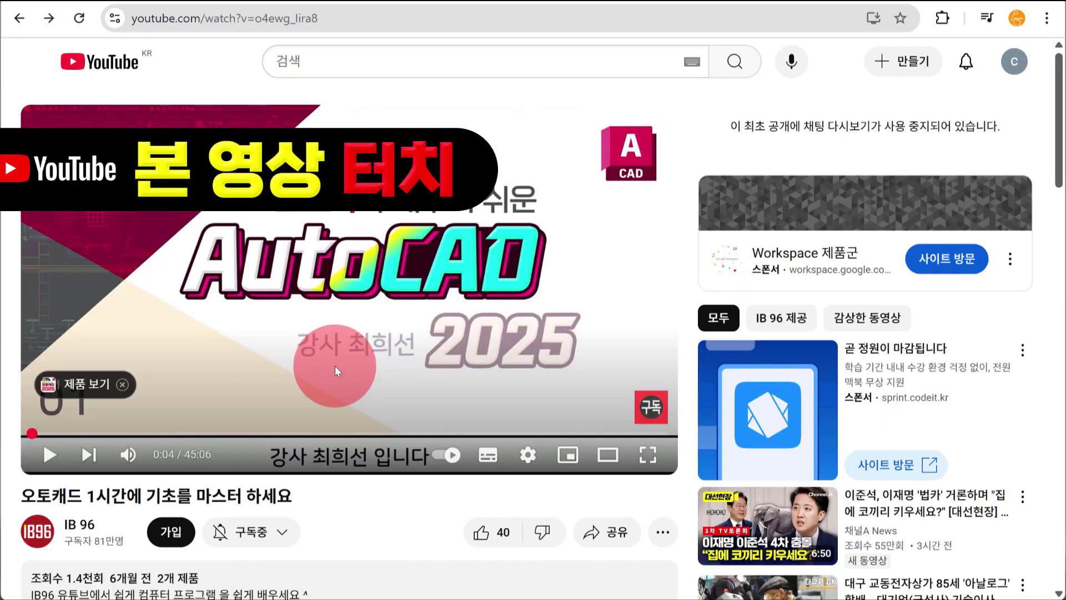
Show the products tagged in the AutoCAD video, open the beginner AutoCAD 2025 course and return to the video.
click(79, 389)
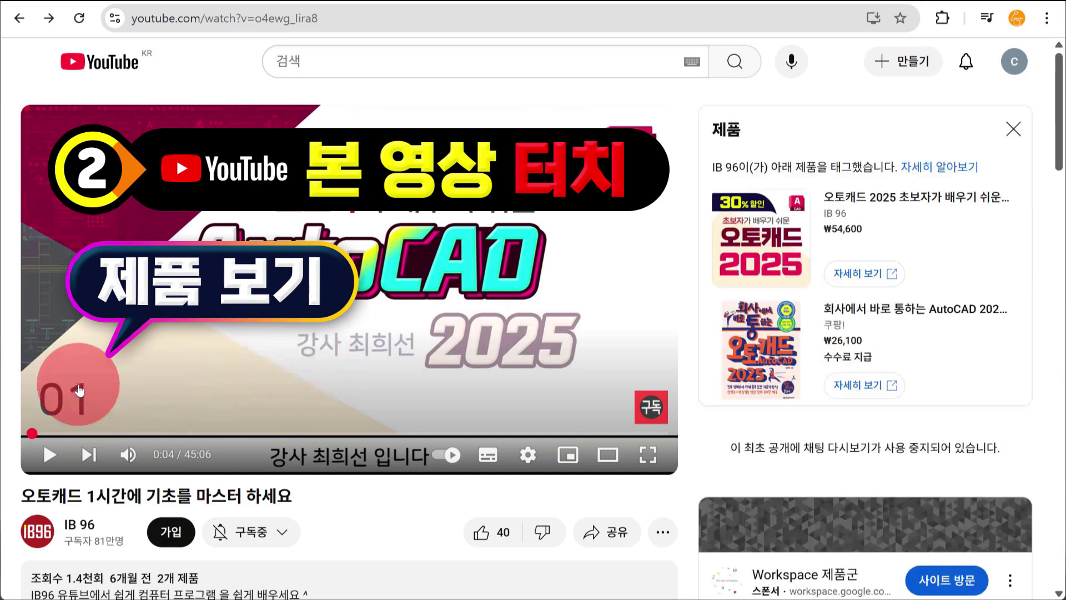
click(763, 248)
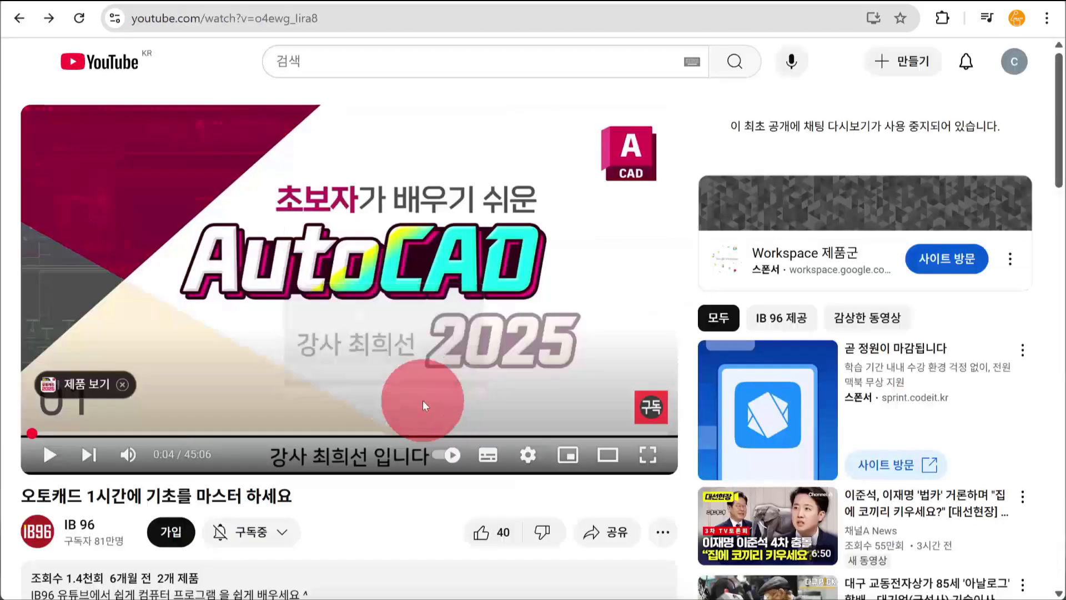
key(alt+Left)
Expand the video's description and open the shop page of the tagged beginner AutoCAD 2025 course.
scroll(433, 416, down, 5)
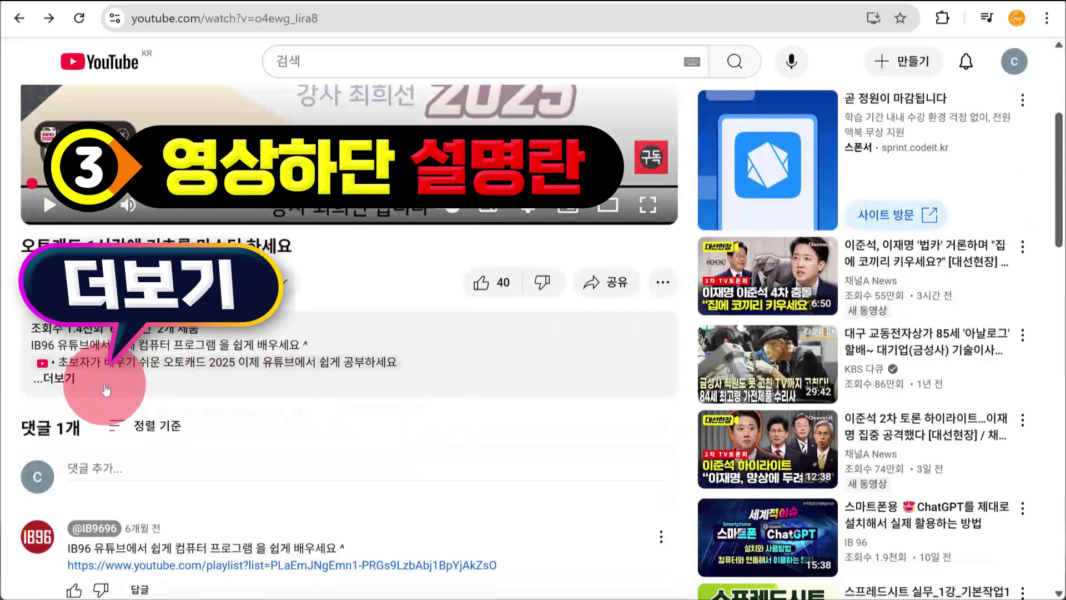
click(72, 383)
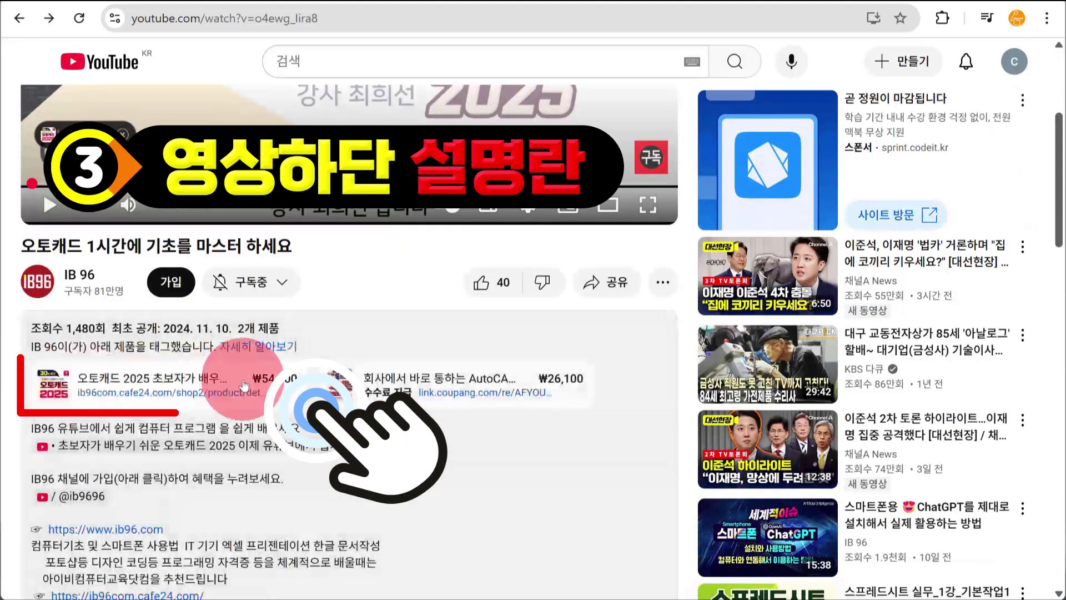
click(197, 395)
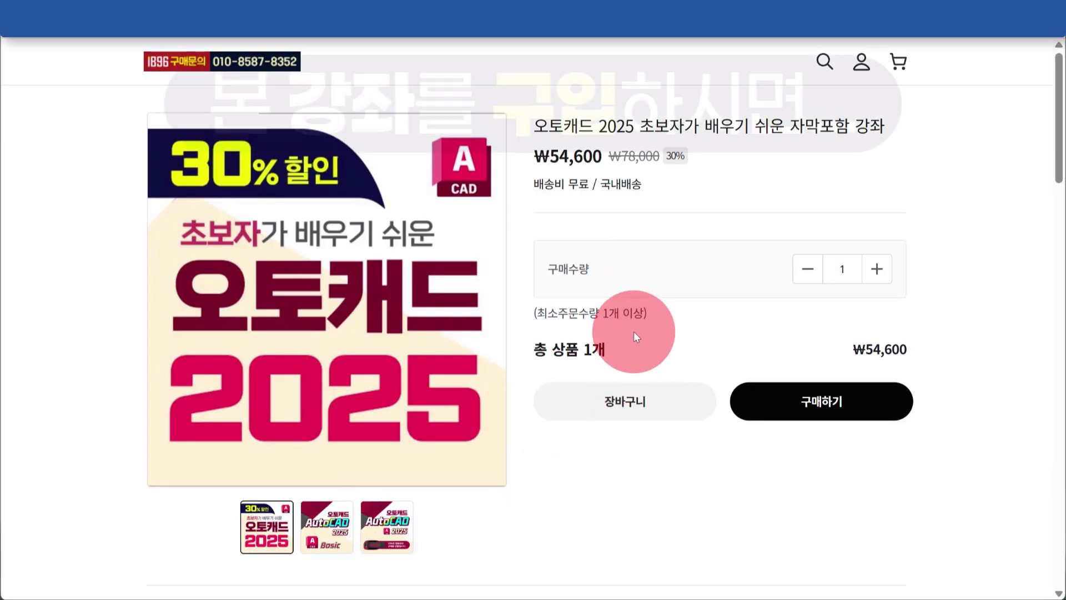
Look through the AutoCAD 2025 course's product details and return to its purchase options.
scroll(634, 331, down, 10)
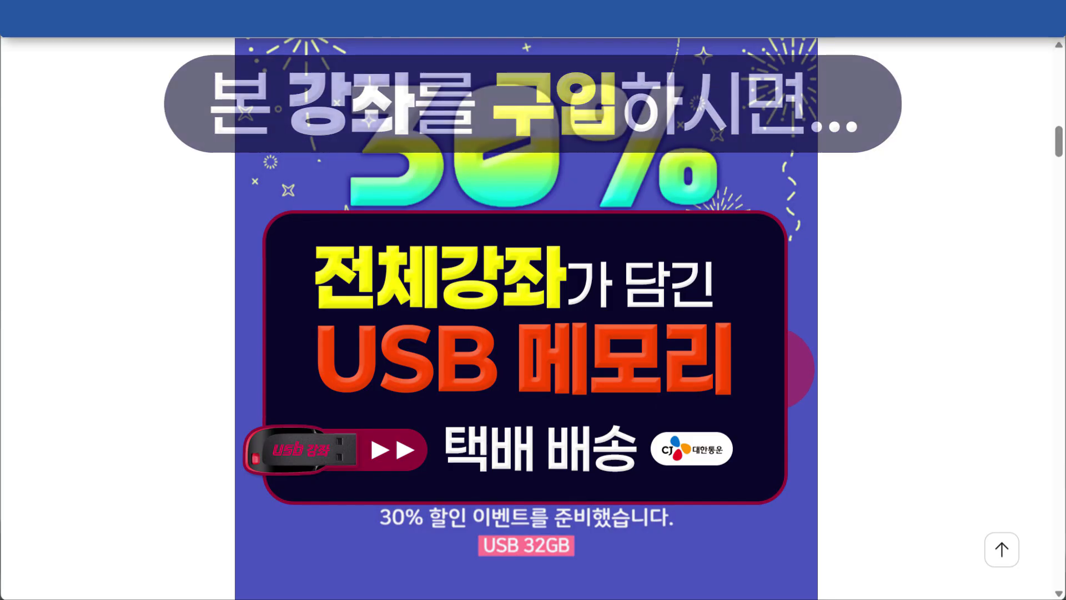
click(875, 369)
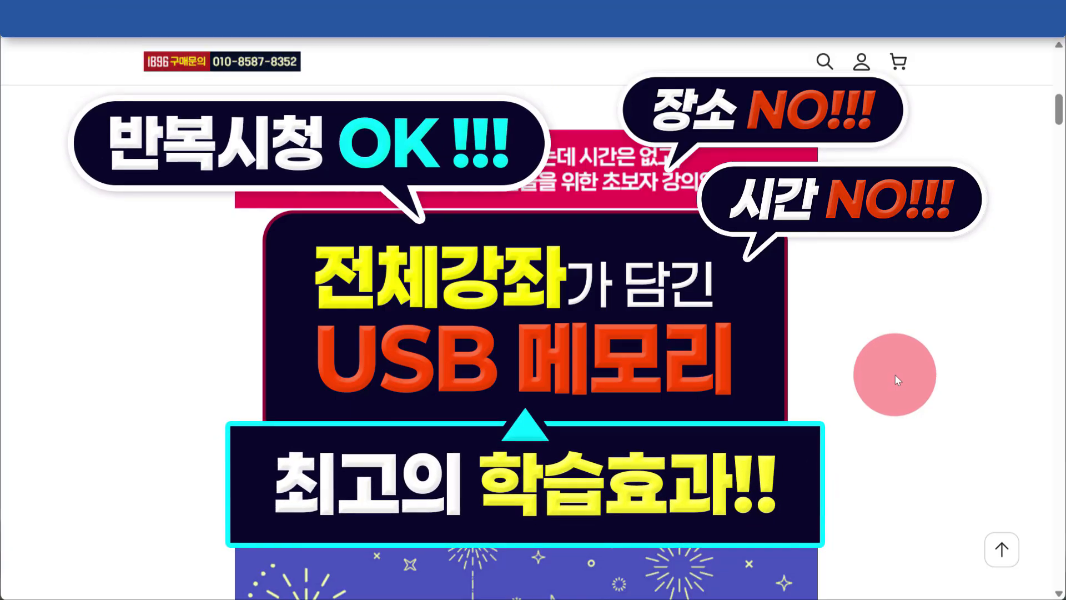
scroll(894, 374, up, 12)
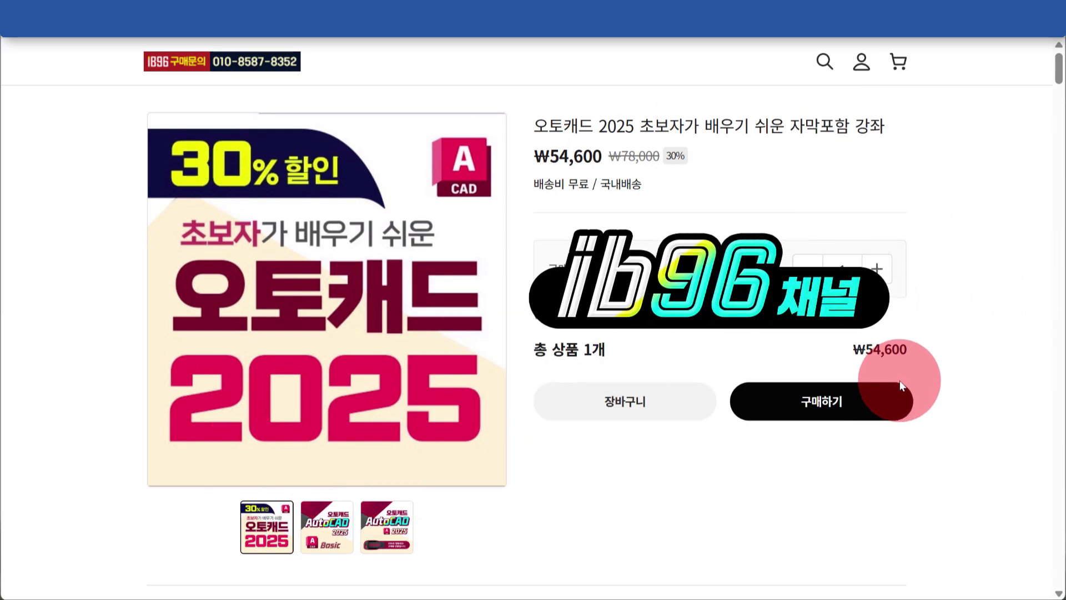